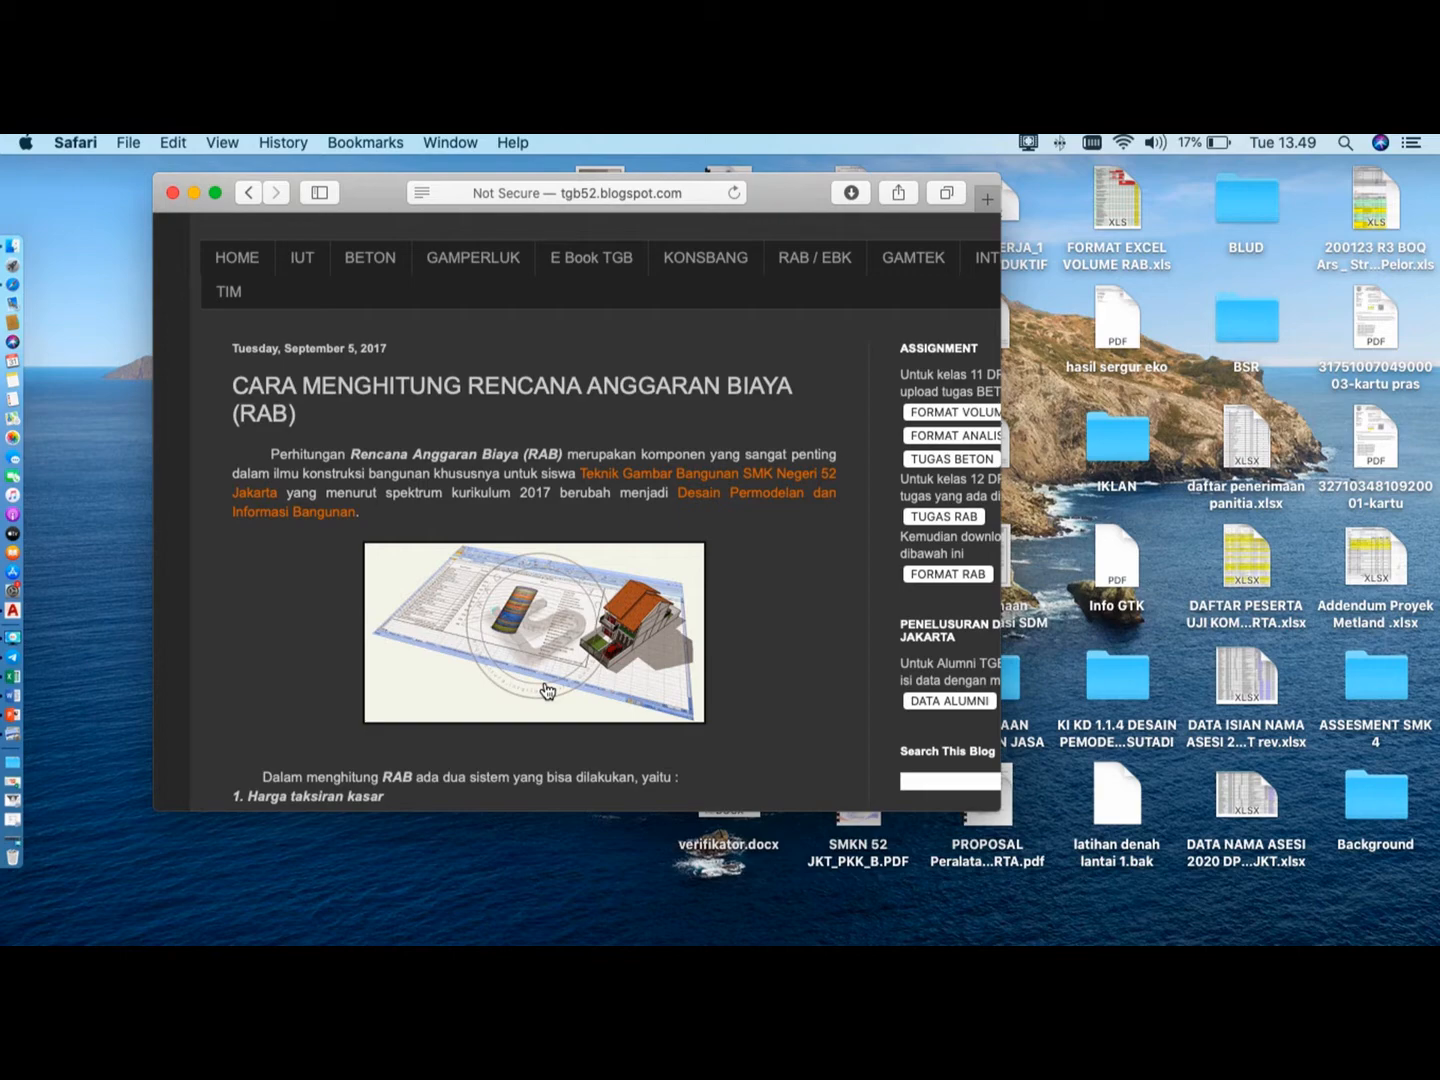
- Read the RAB article down to its foundation volume examples and make the browser window full screen
scroll(547, 689, "down", 15)
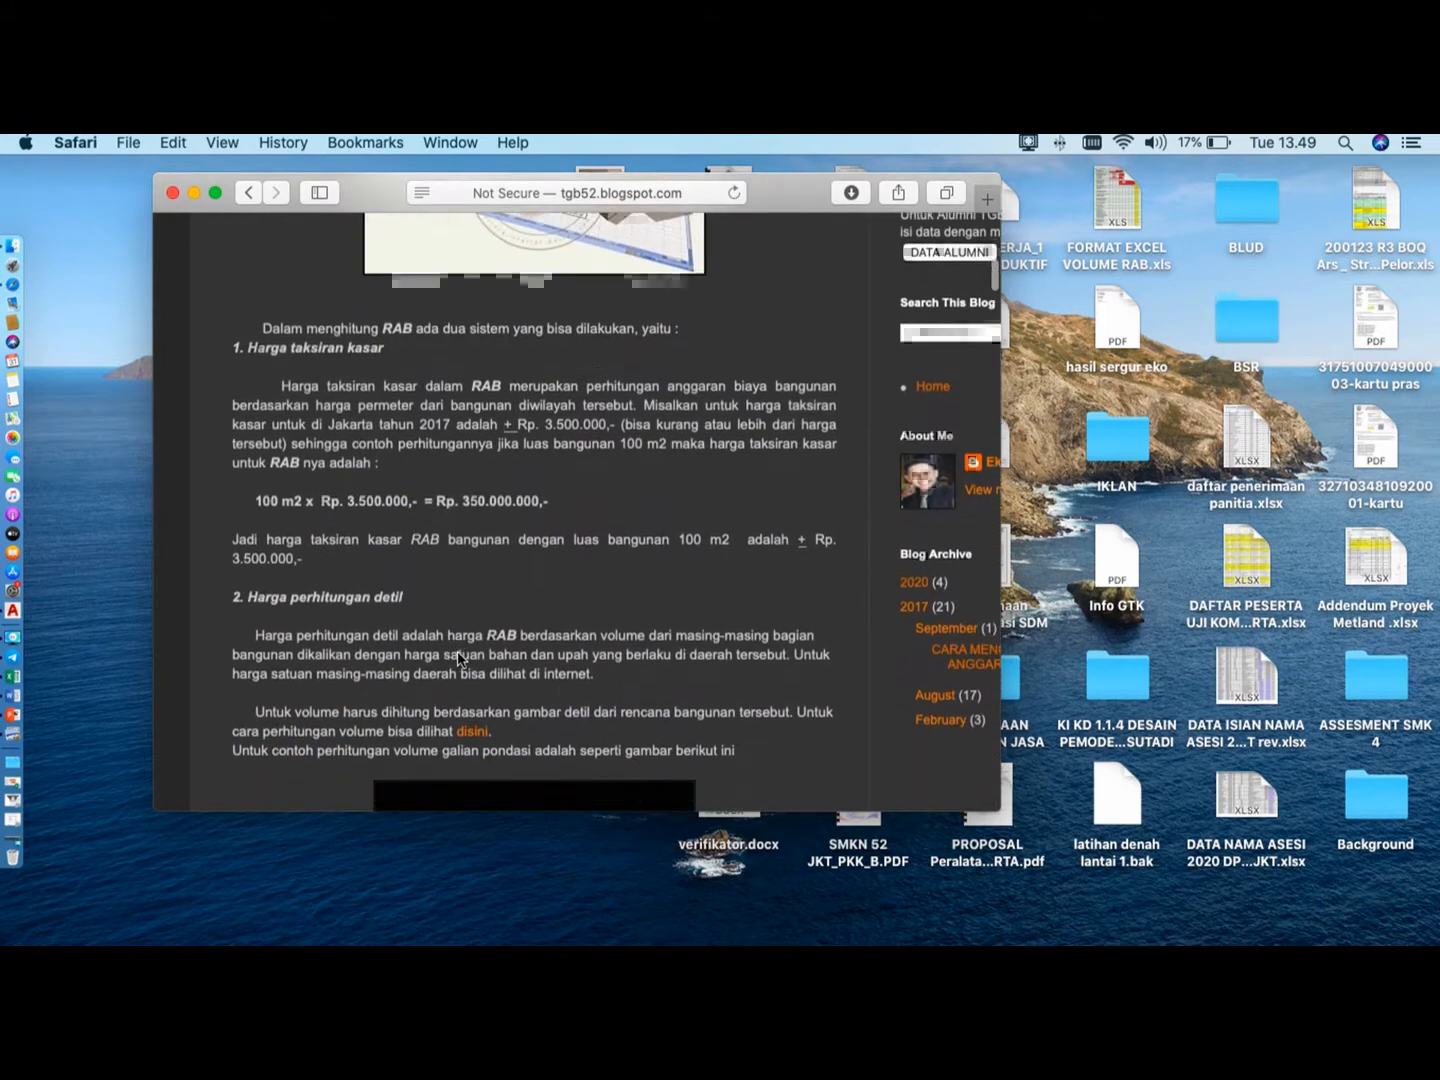
scroll(557, 626, "down", 5)
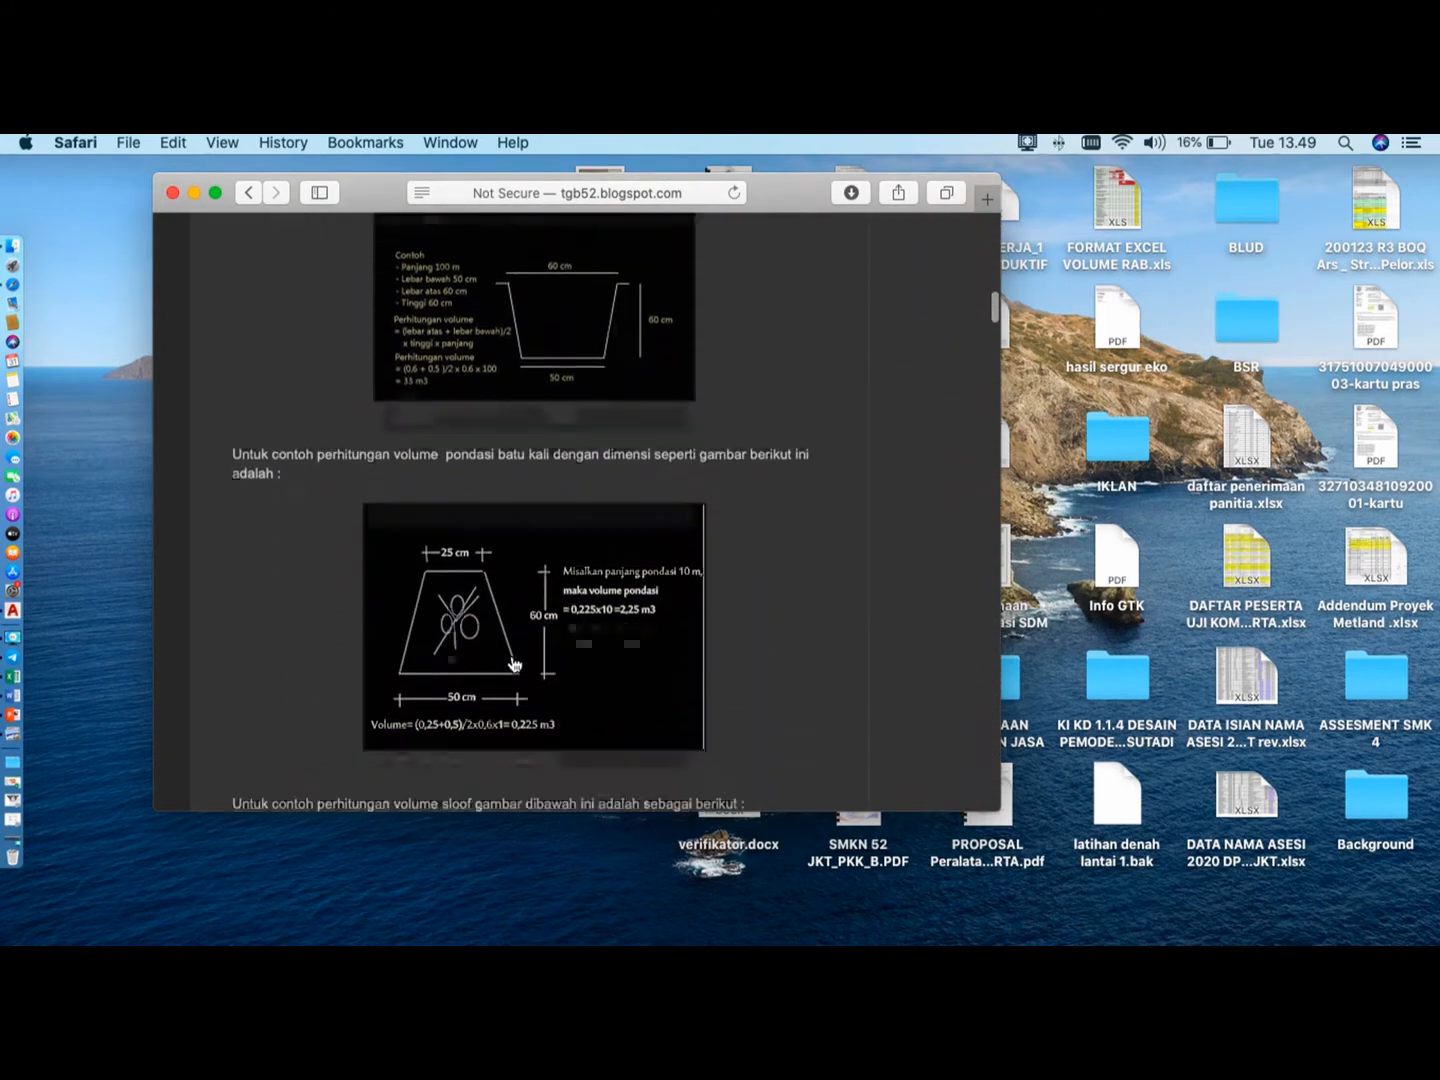
left_click(215, 193)
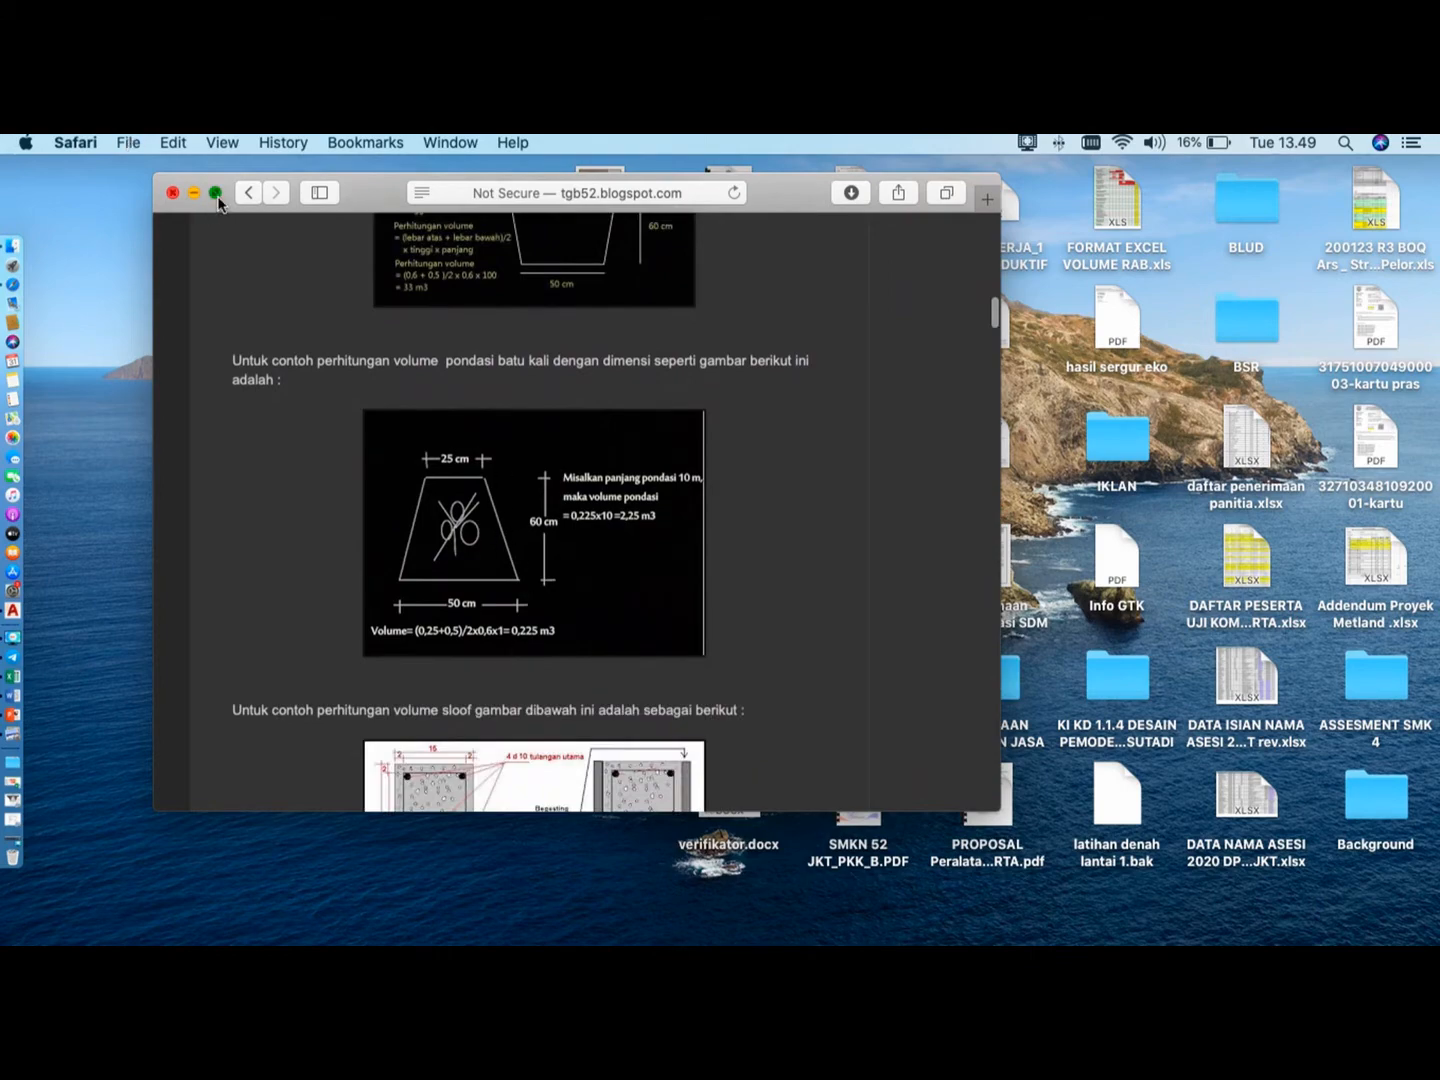
scroll(546, 500, "up", 1)
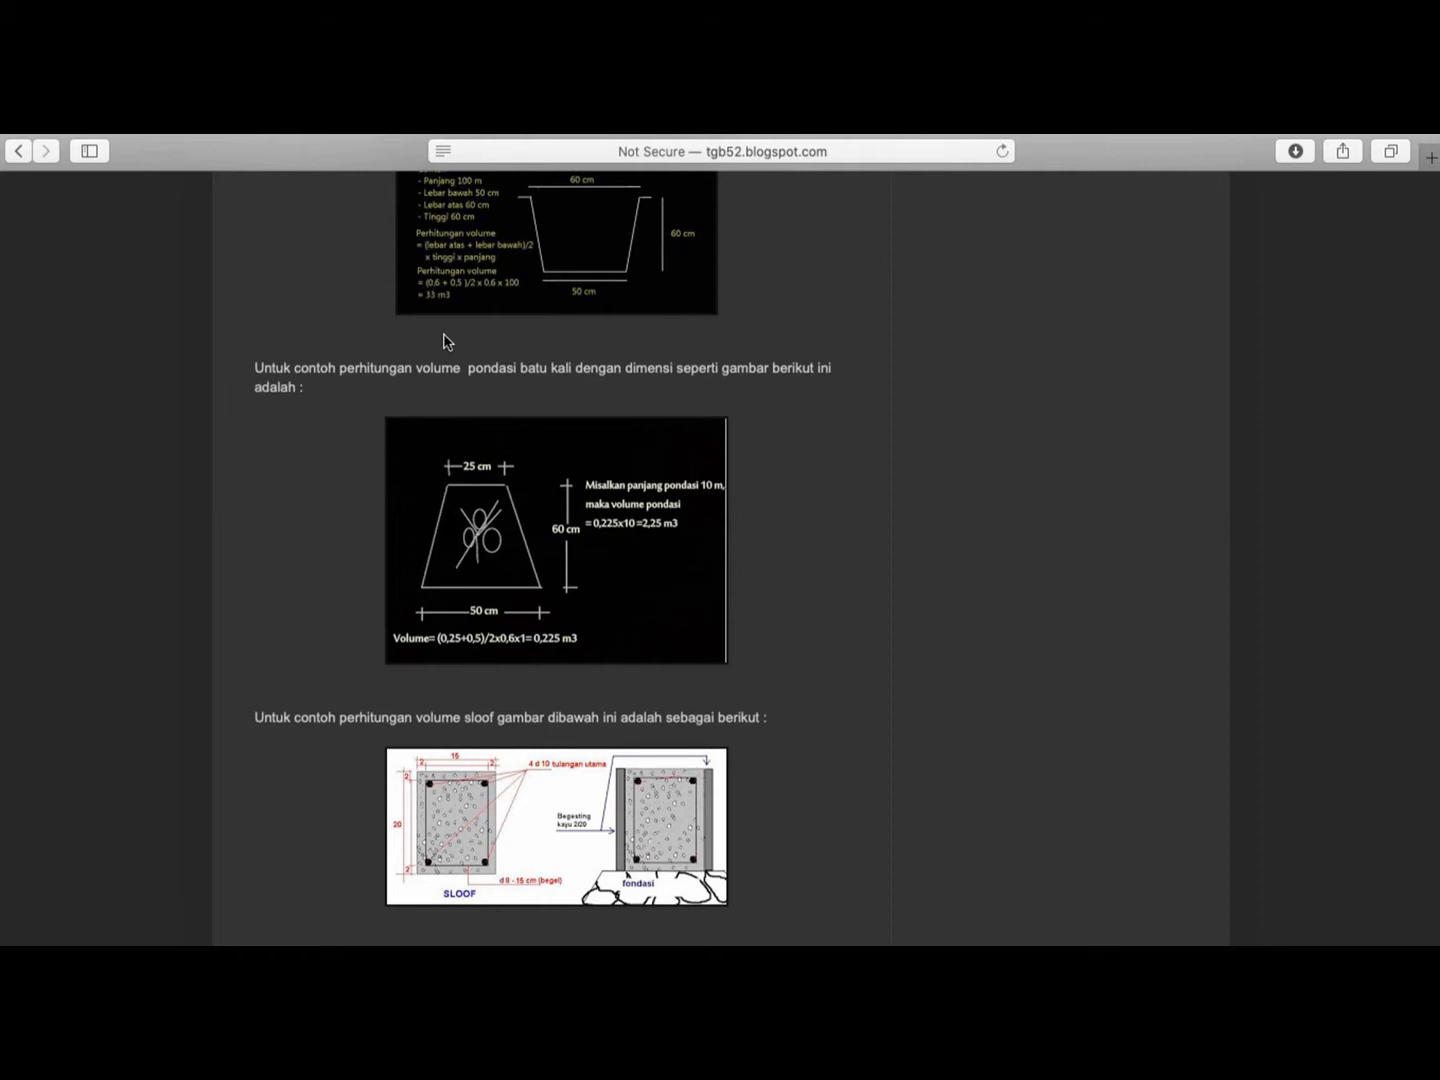
- Open the FORMAT VOLUME RAB file from the blog's ASSIGNMENT section and view its volume calculation sheet
scroll(520, 319, "up", 20)
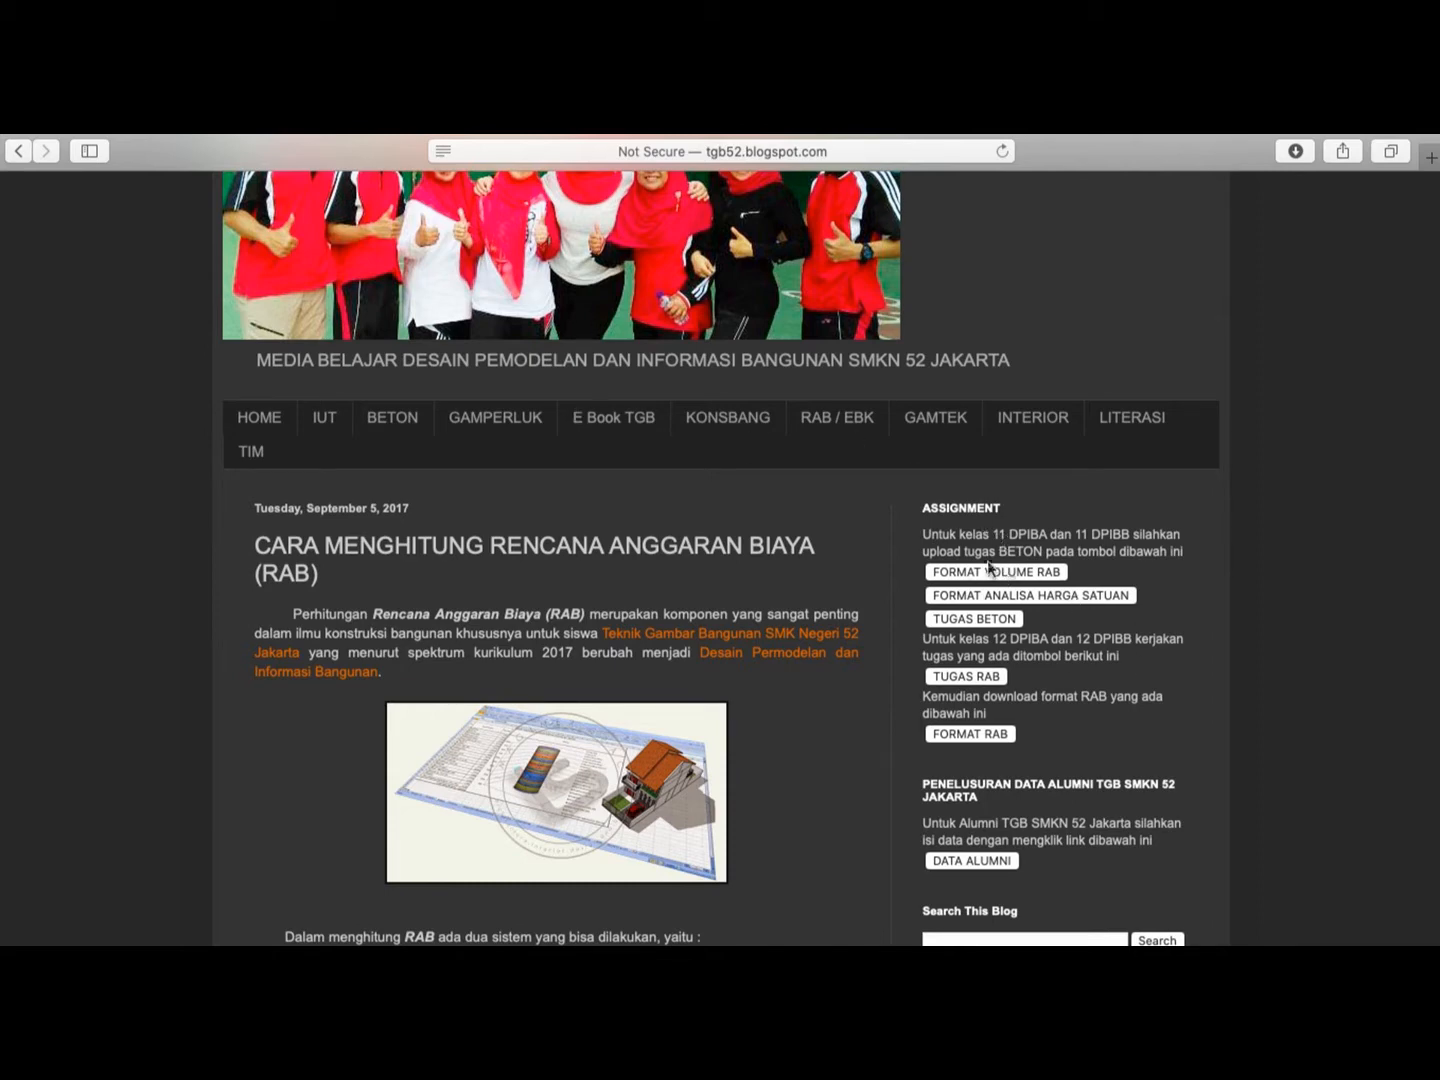
scroll(1032, 640, "up", 2)
scroll(1032, 641, "down", 3)
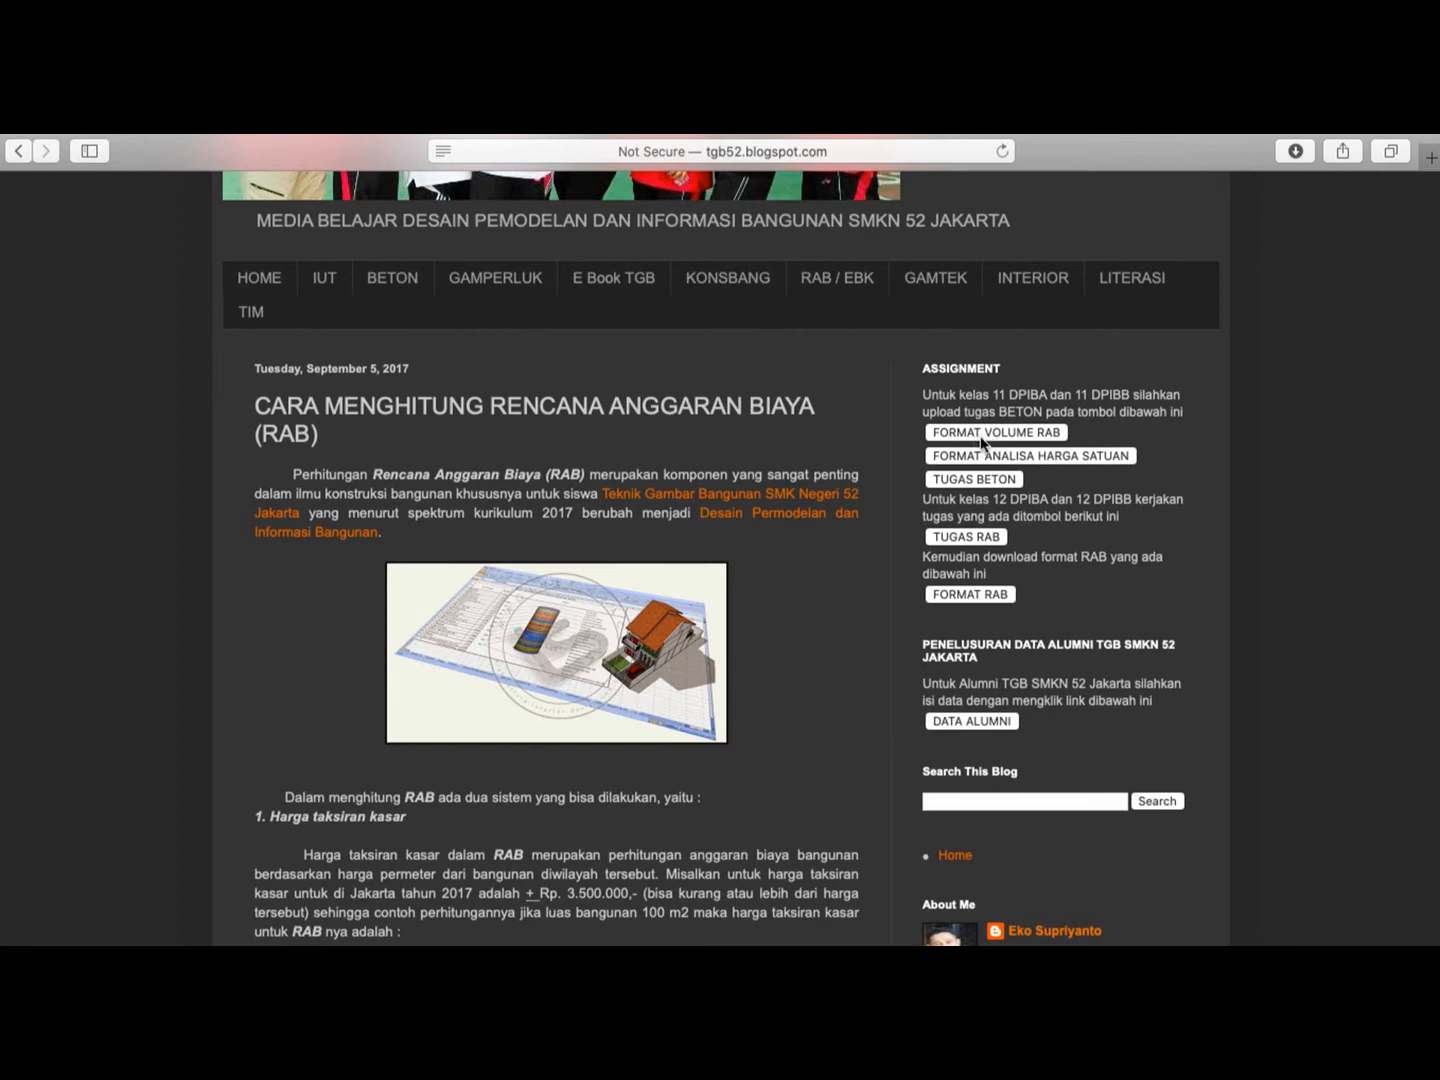
left_click(1030, 440)
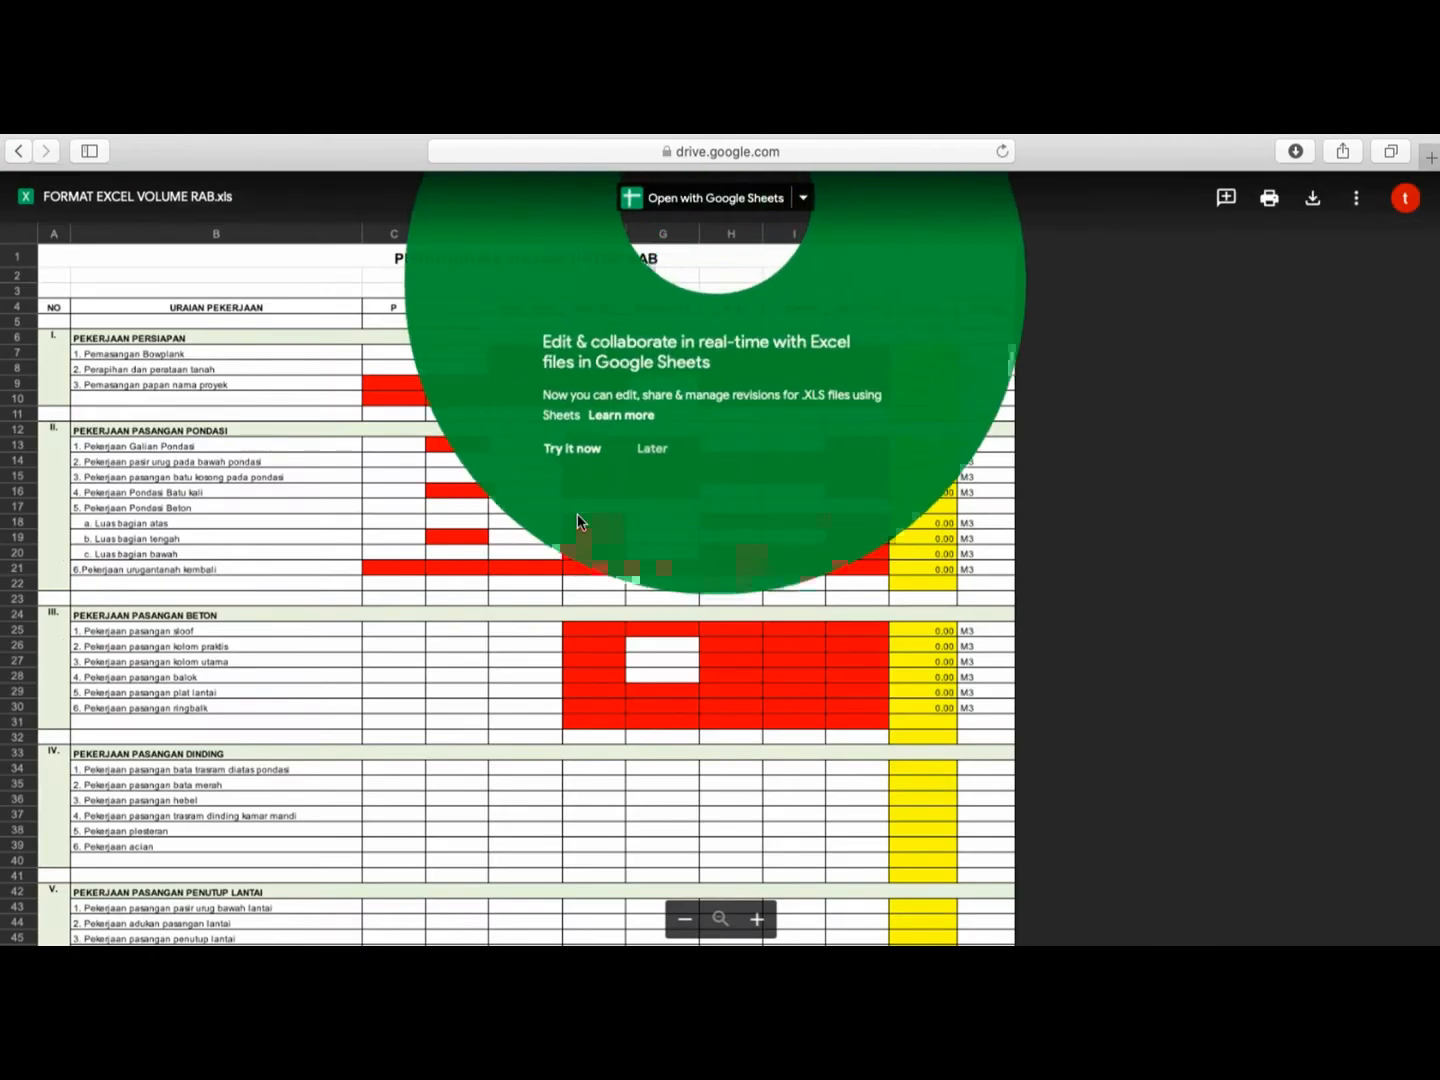
scroll(627, 450, "down", 1)
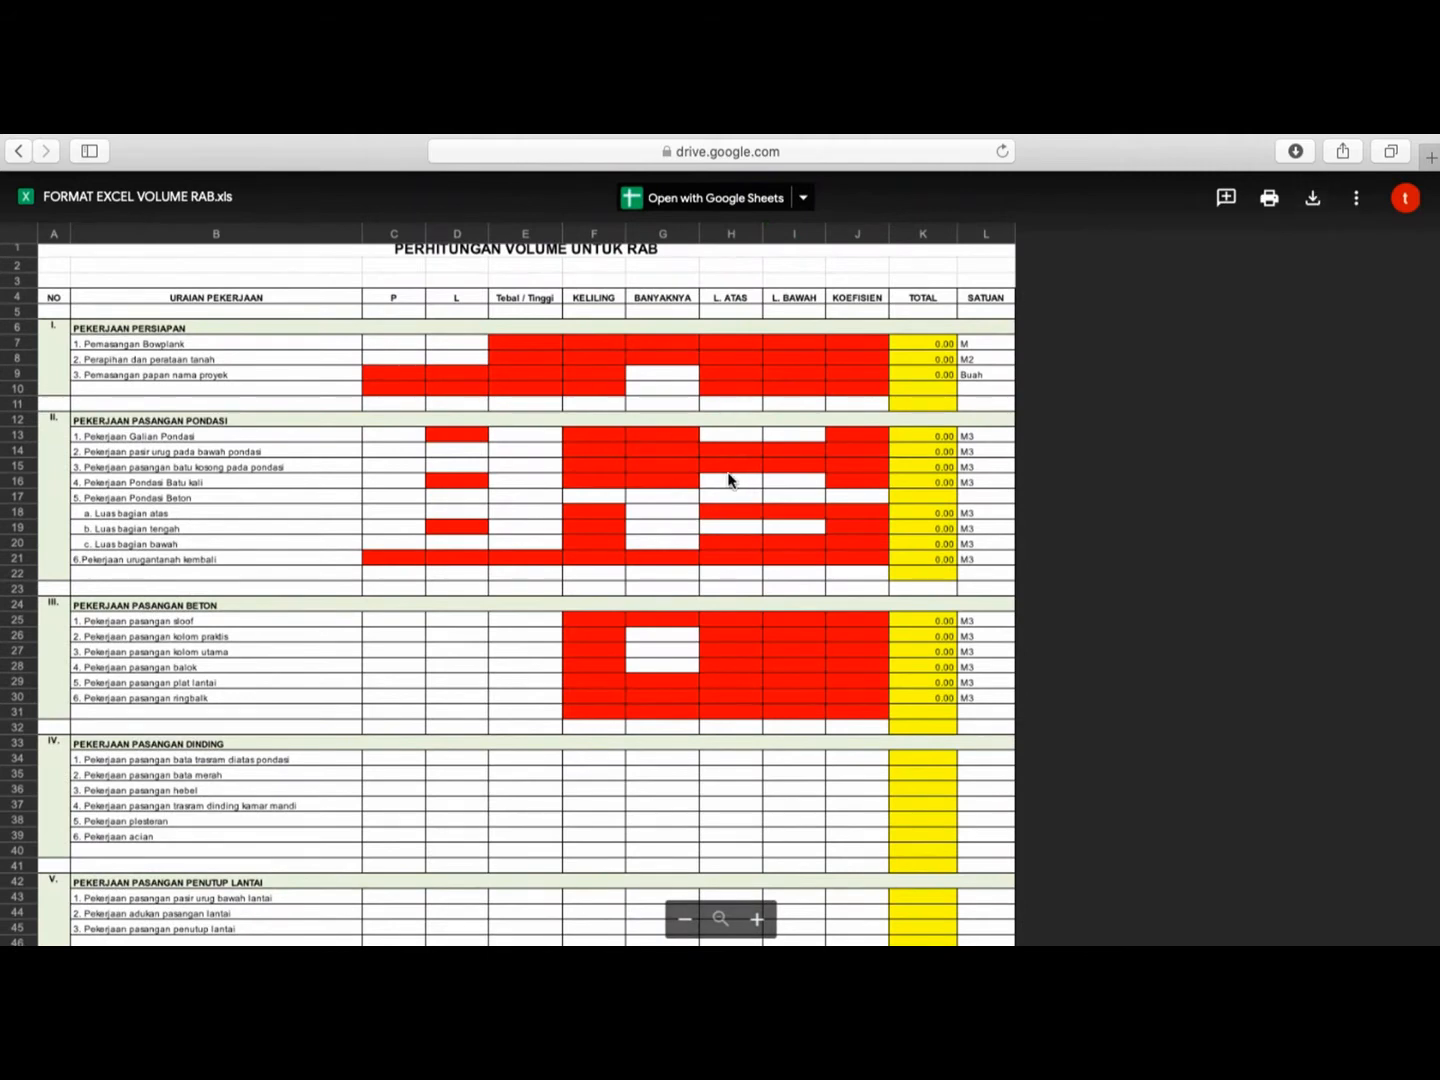
- Switch to FORMAT EXCEL VOLUME RAB.xls in Excel and check the units of the Bowplank and land-levelling items
mouse_move(296, 139)
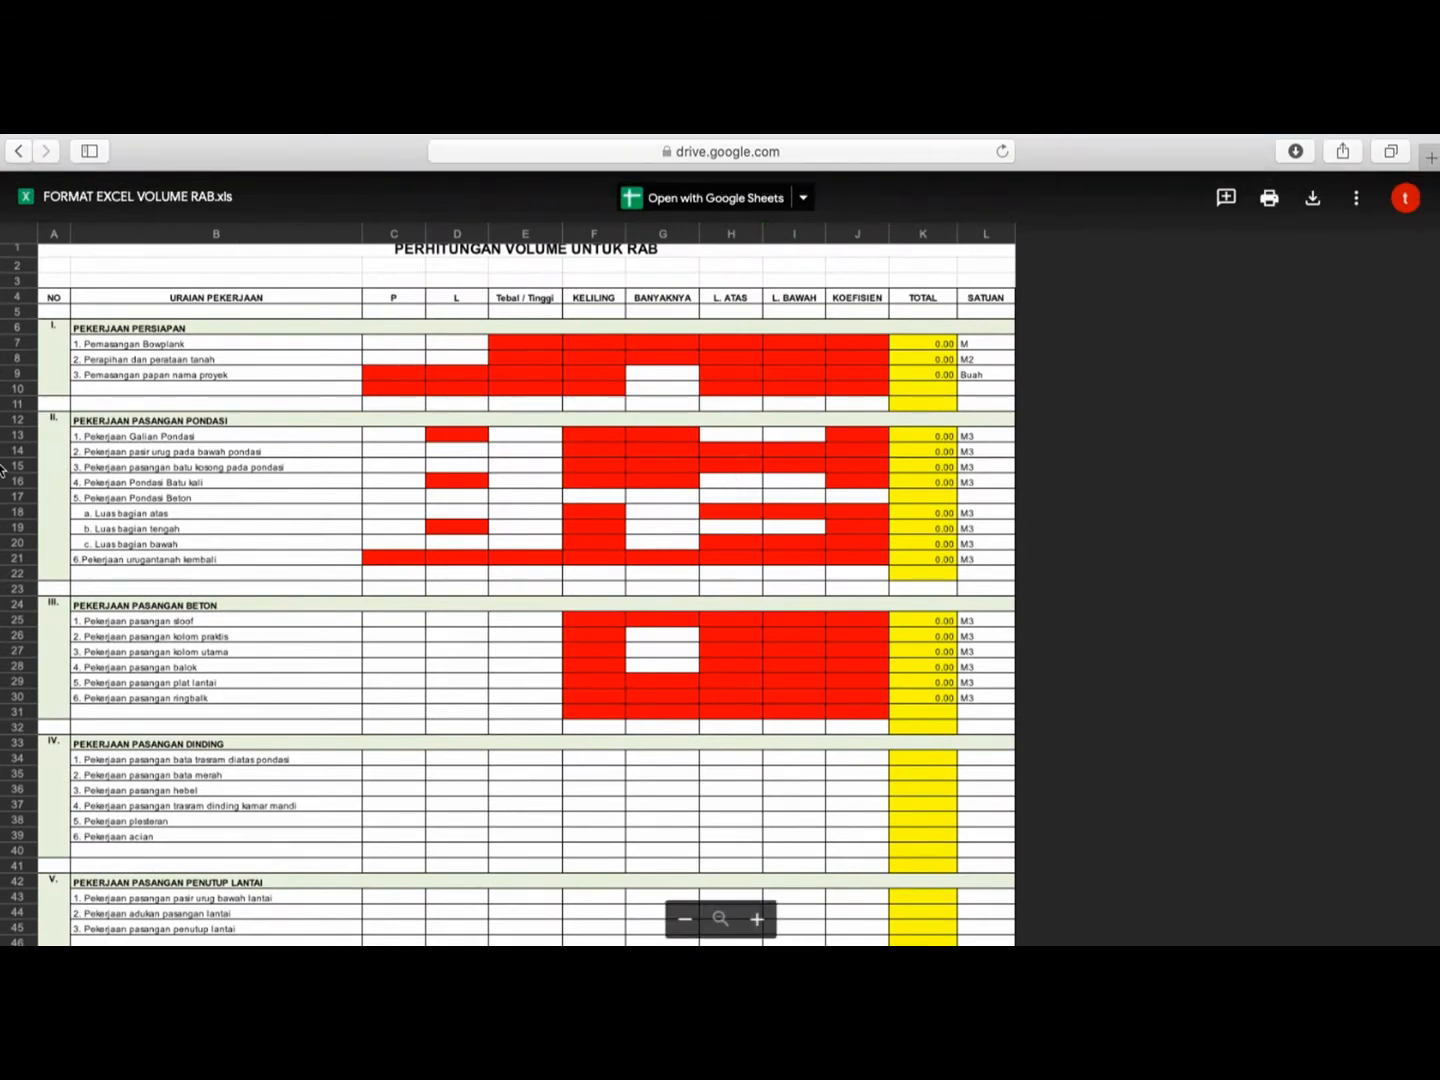
mouse_move(10, 460)
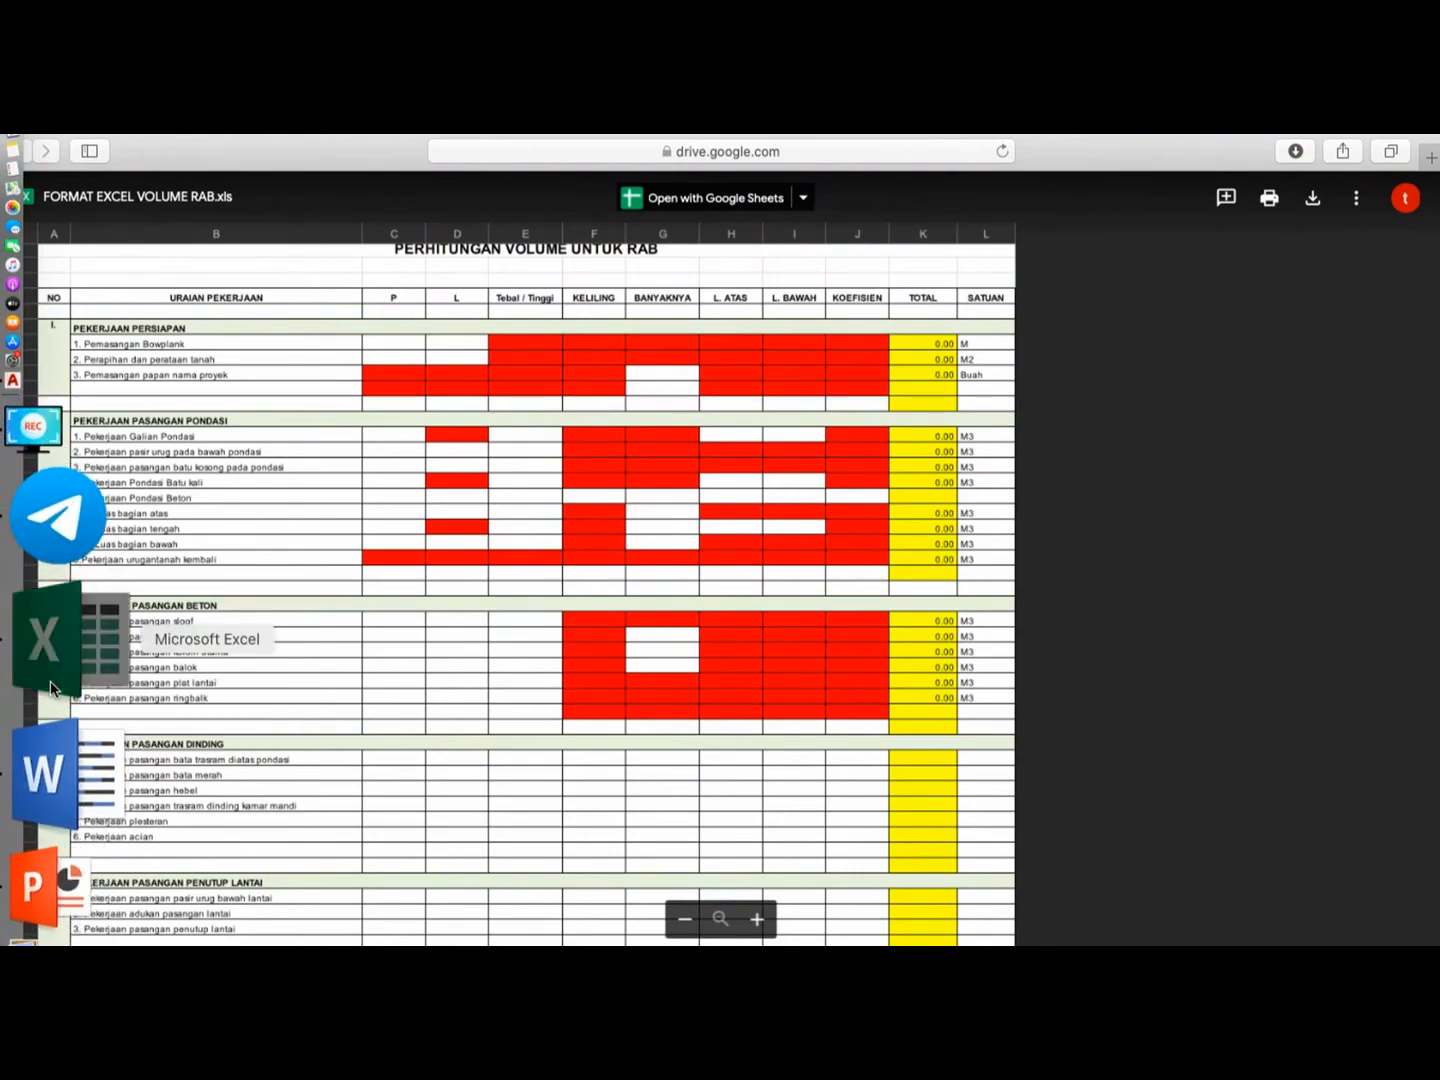
left_click(46, 626)
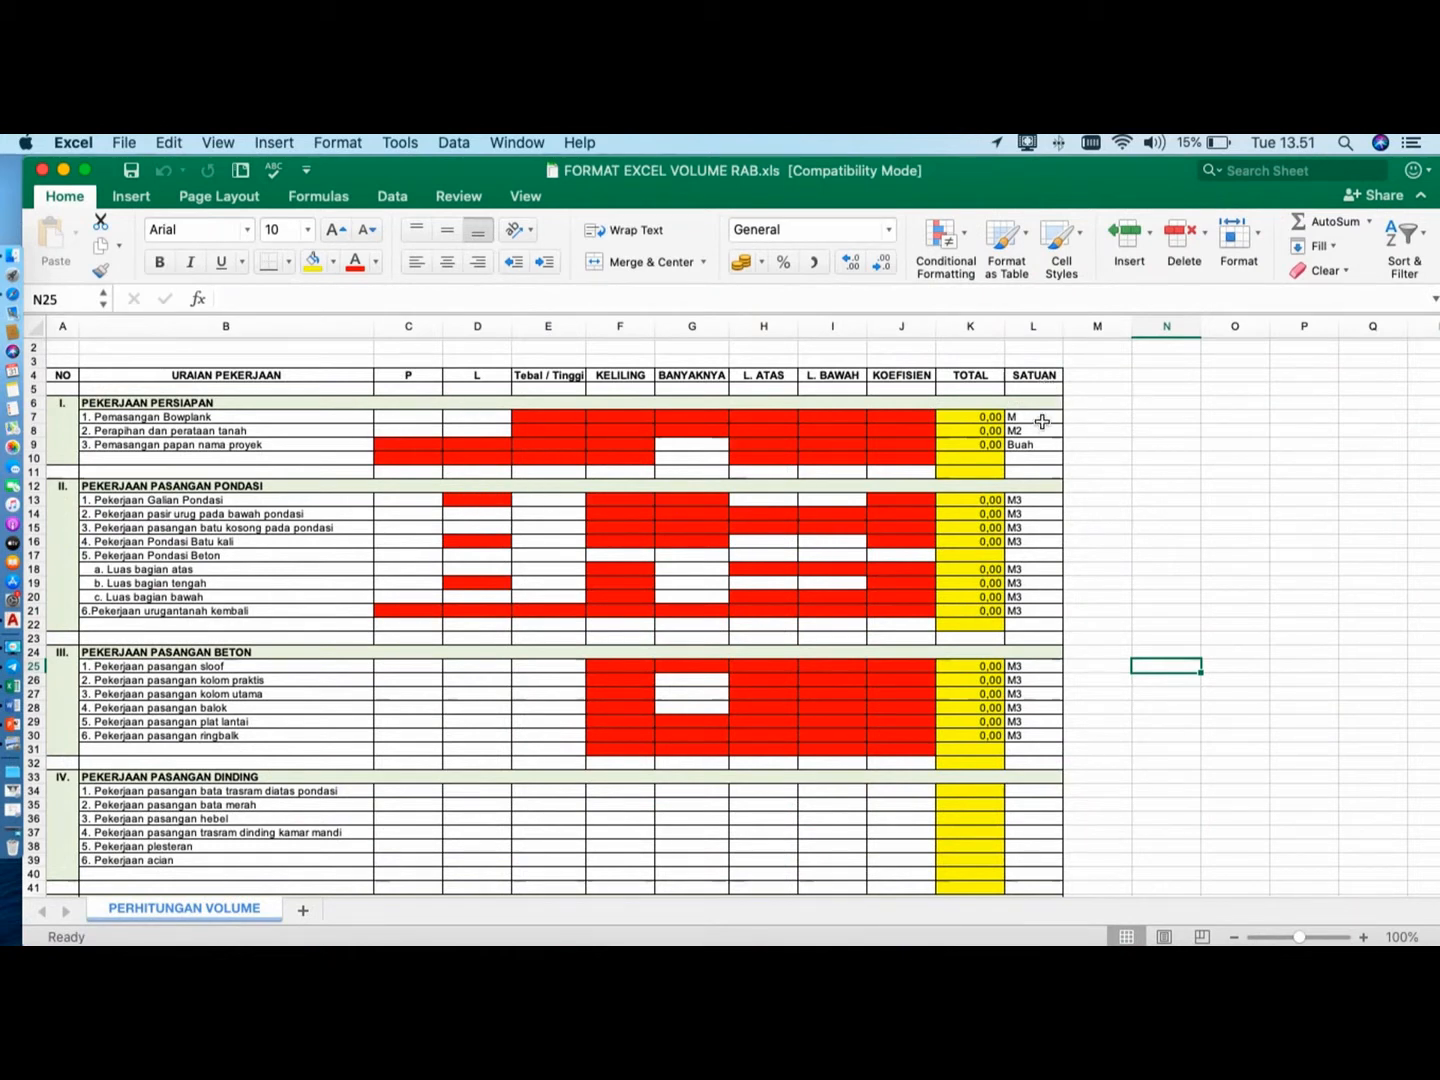
left_click(1042, 420)
left_click(1035, 432)
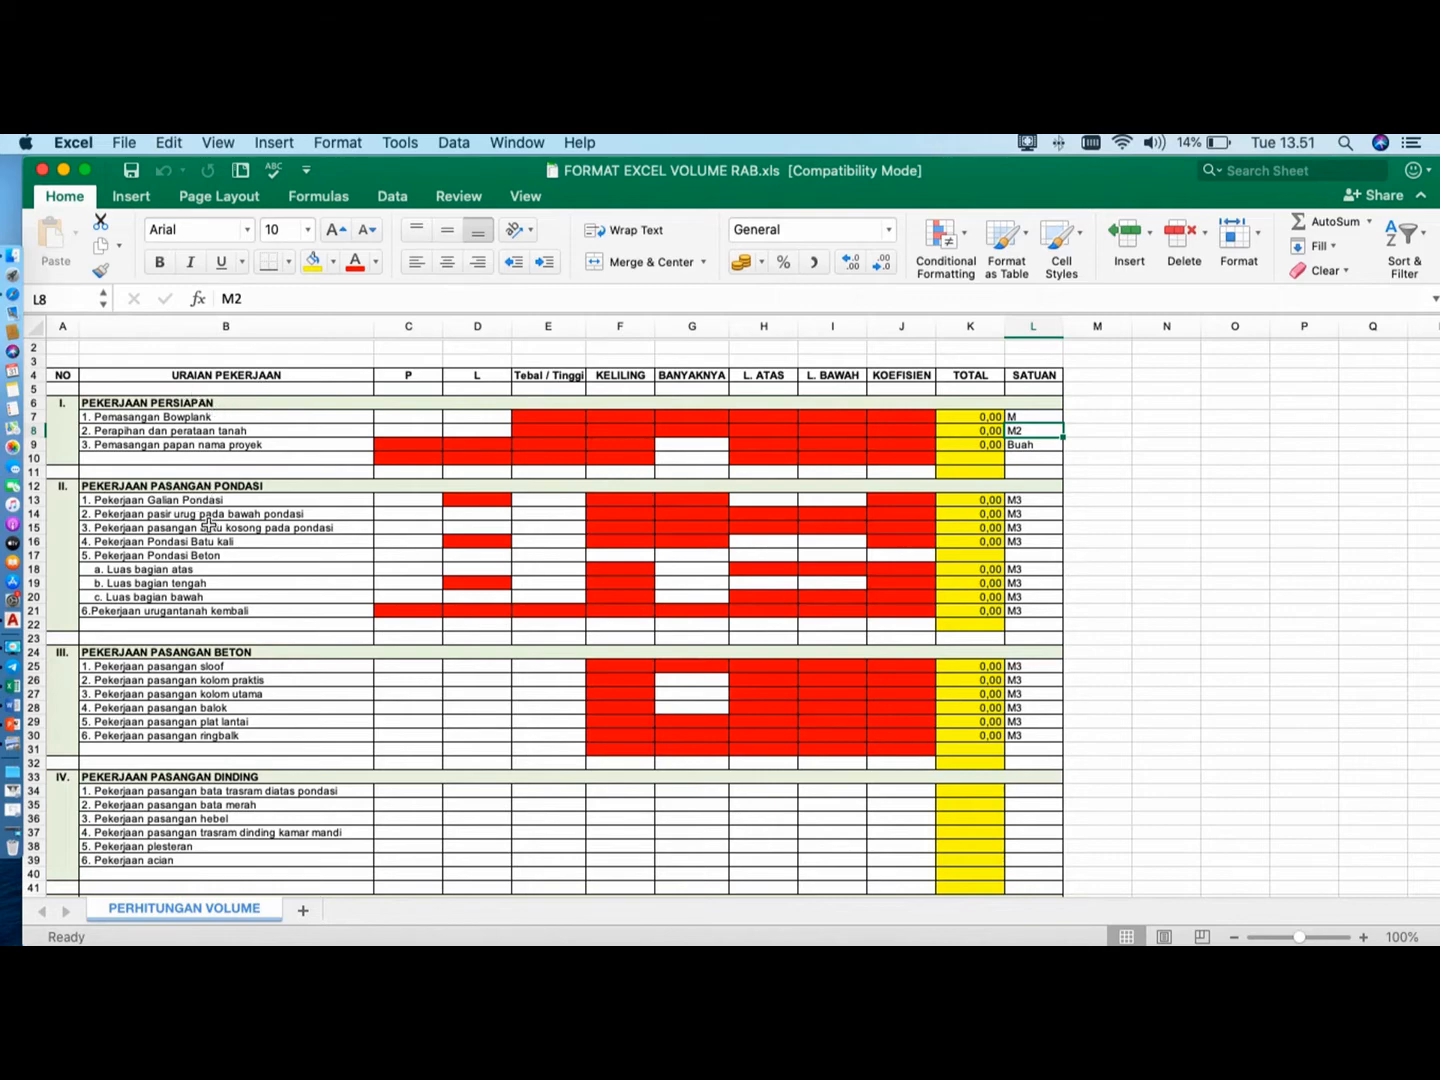
- Examine the work items in all sections of the volume sheet, from PEKERJAAN PERSIAPAN to PEKERJAAN LOGAM
scroll(211, 478, "down", 3)
scroll(211, 460, "up", 4)
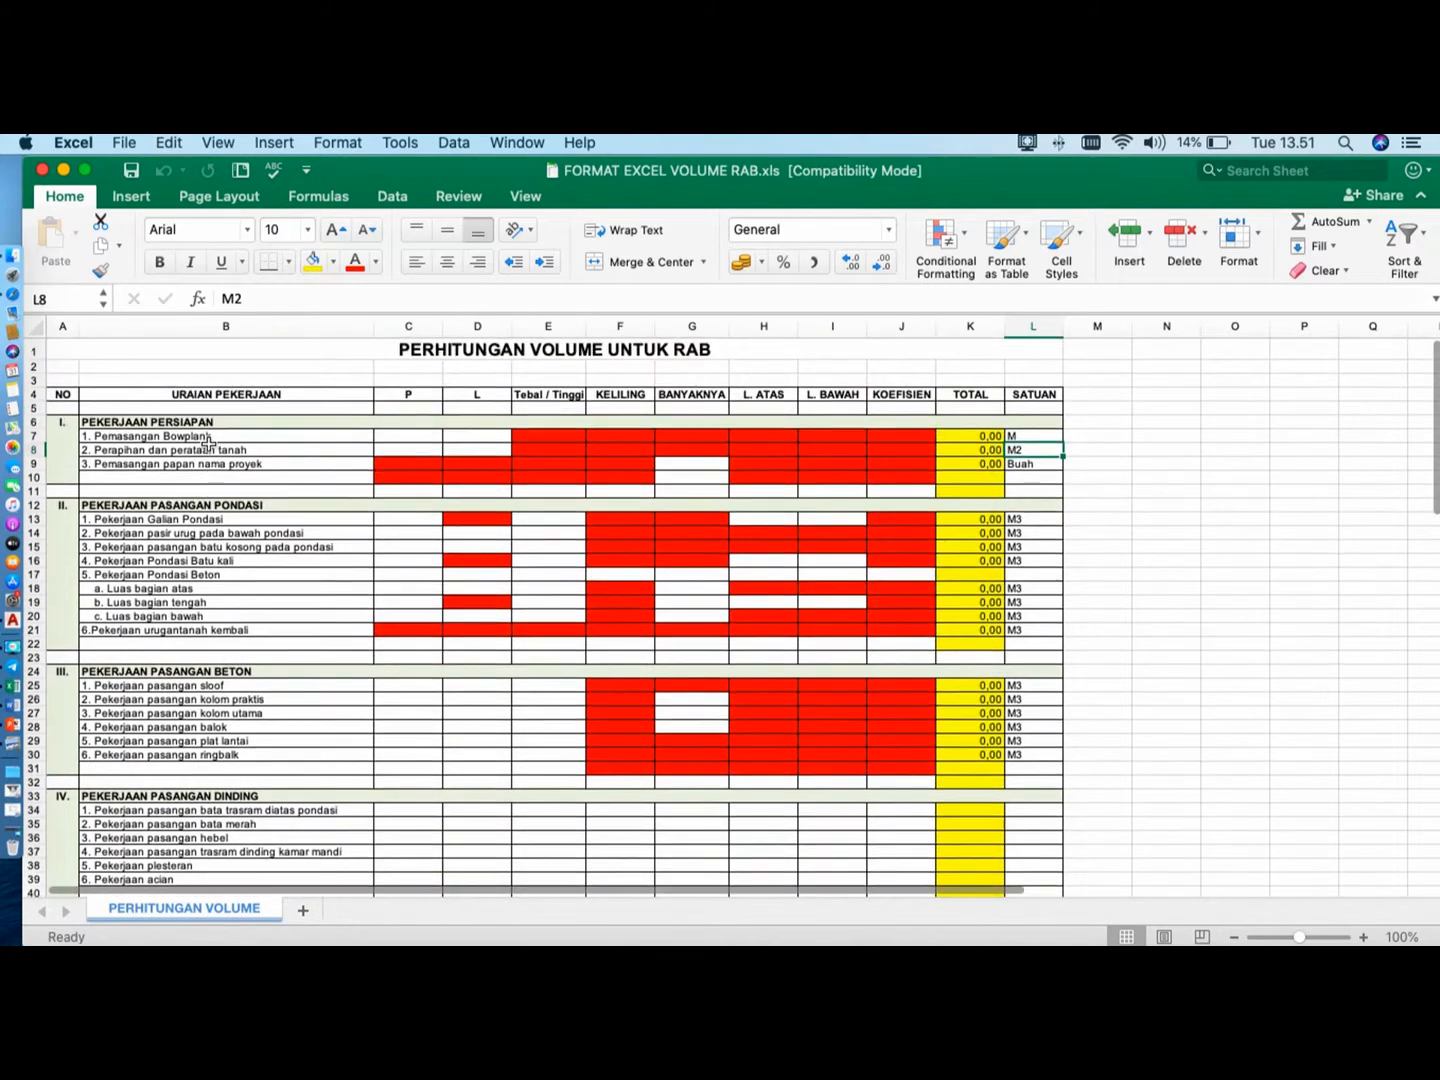
scroll(205, 461, "down", 10)
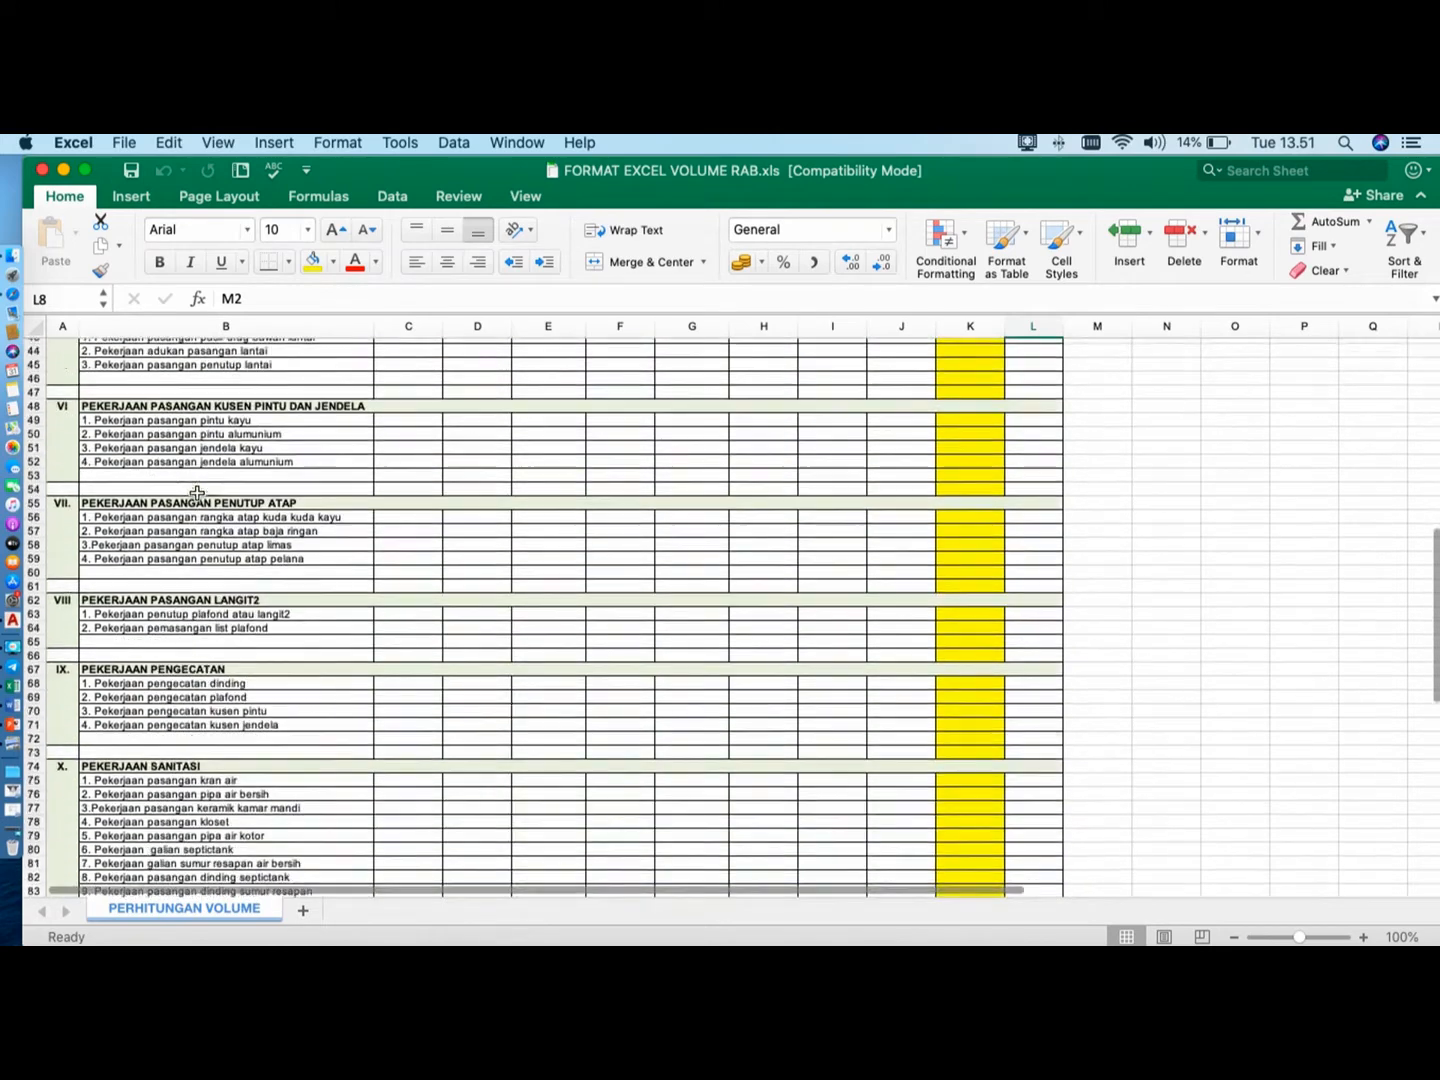
scroll(196, 491, "down", 8)
scroll(197, 625, "up", 5)
scroll(201, 620, "down", 6)
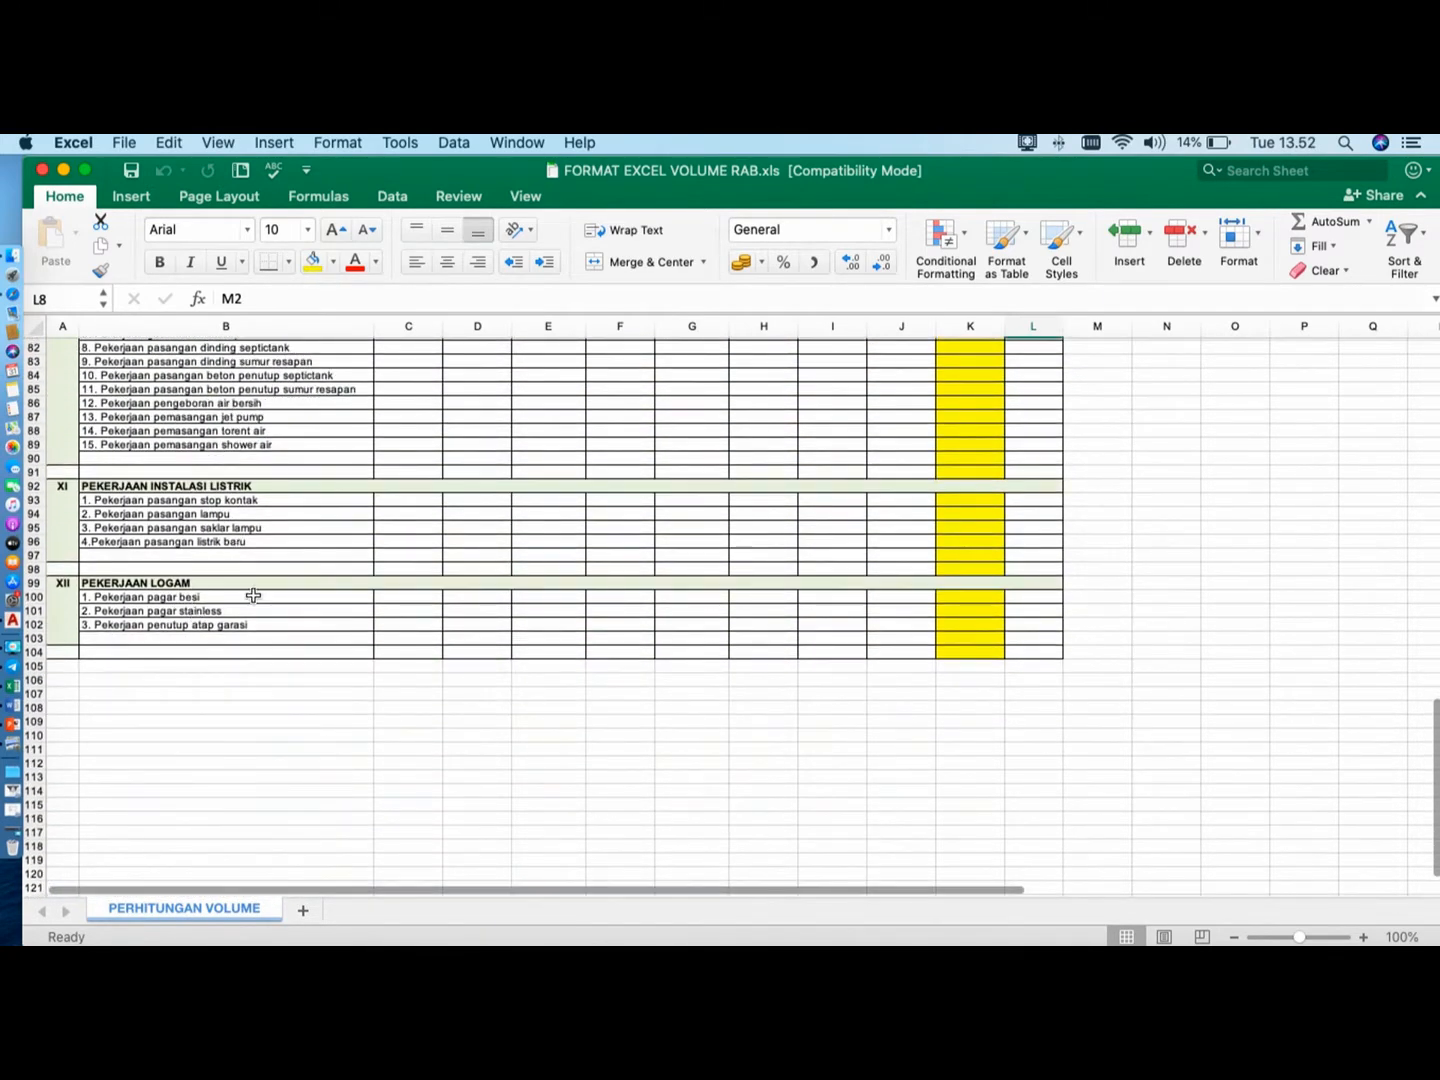
scroll(240, 626, "up", 15)
scroll(269, 590, "up", 10)
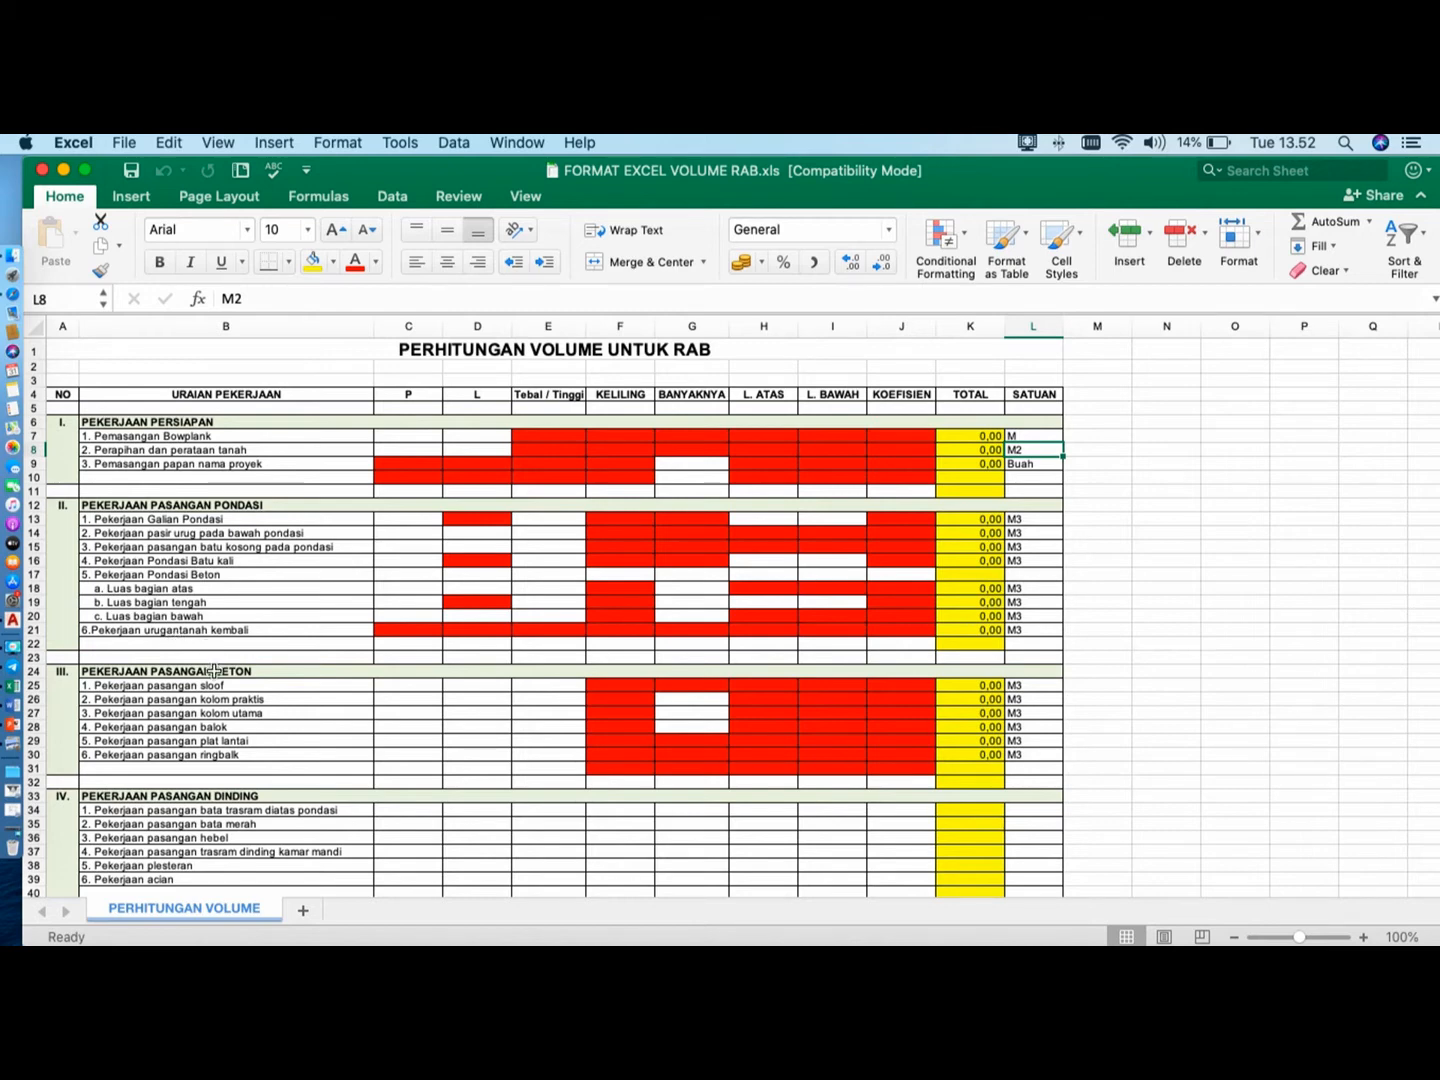
scroll(210, 661, "down", 4)
scroll(210, 643, "down", 1)
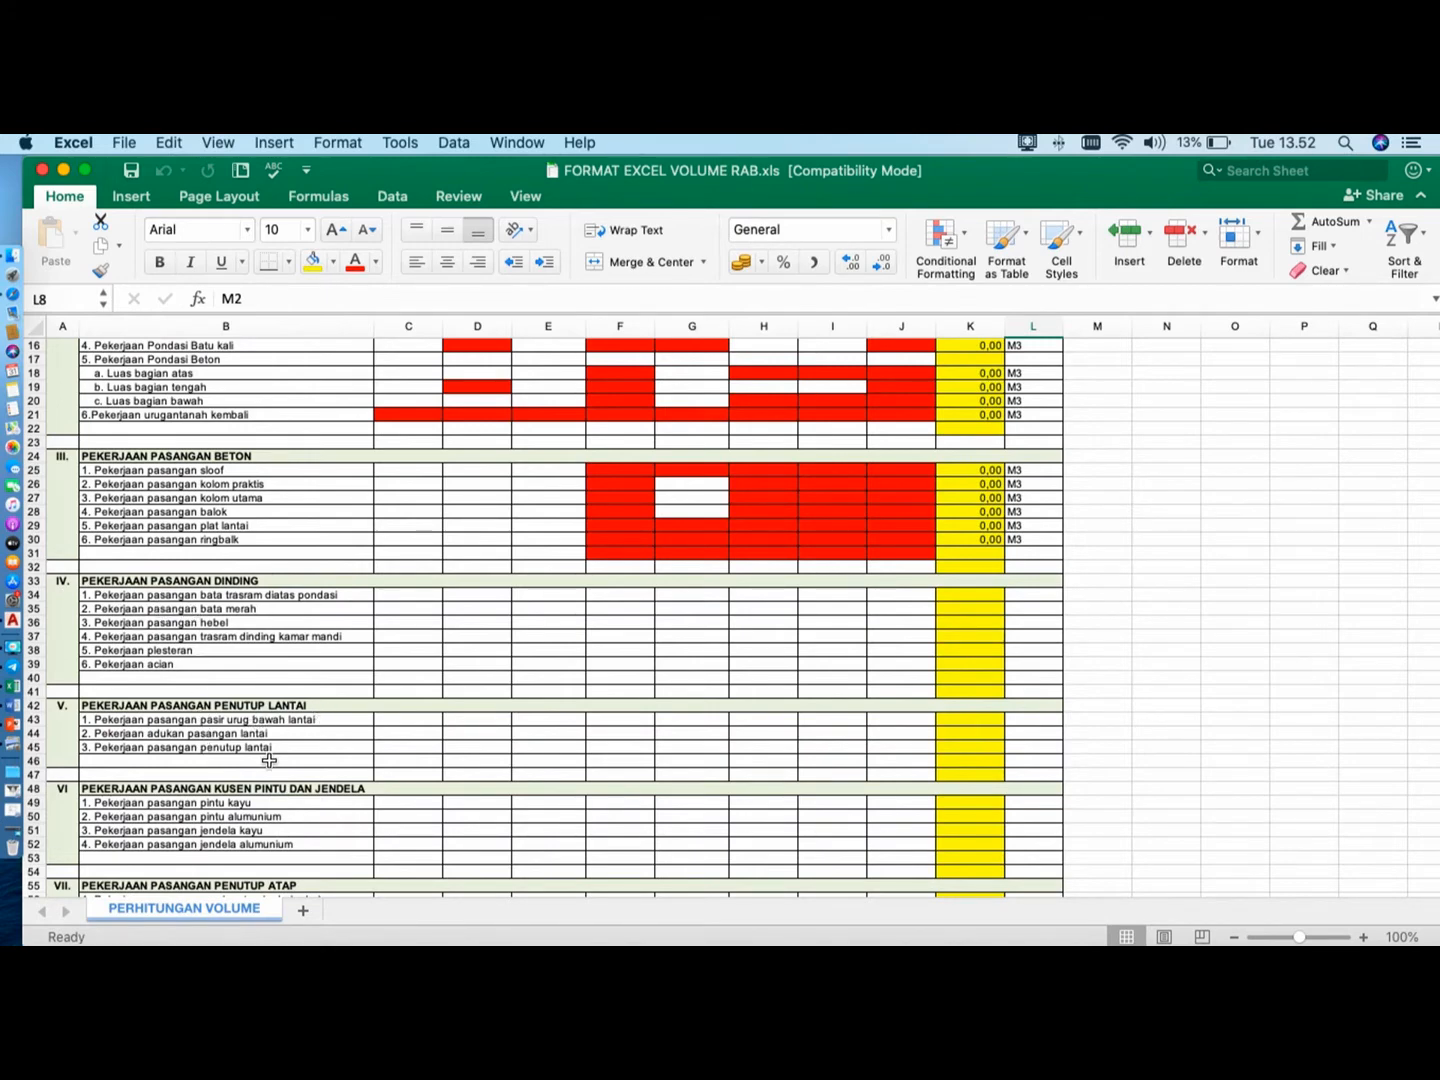
scroll(320, 722, "down", 3)
scroll(279, 790, "down", 2)
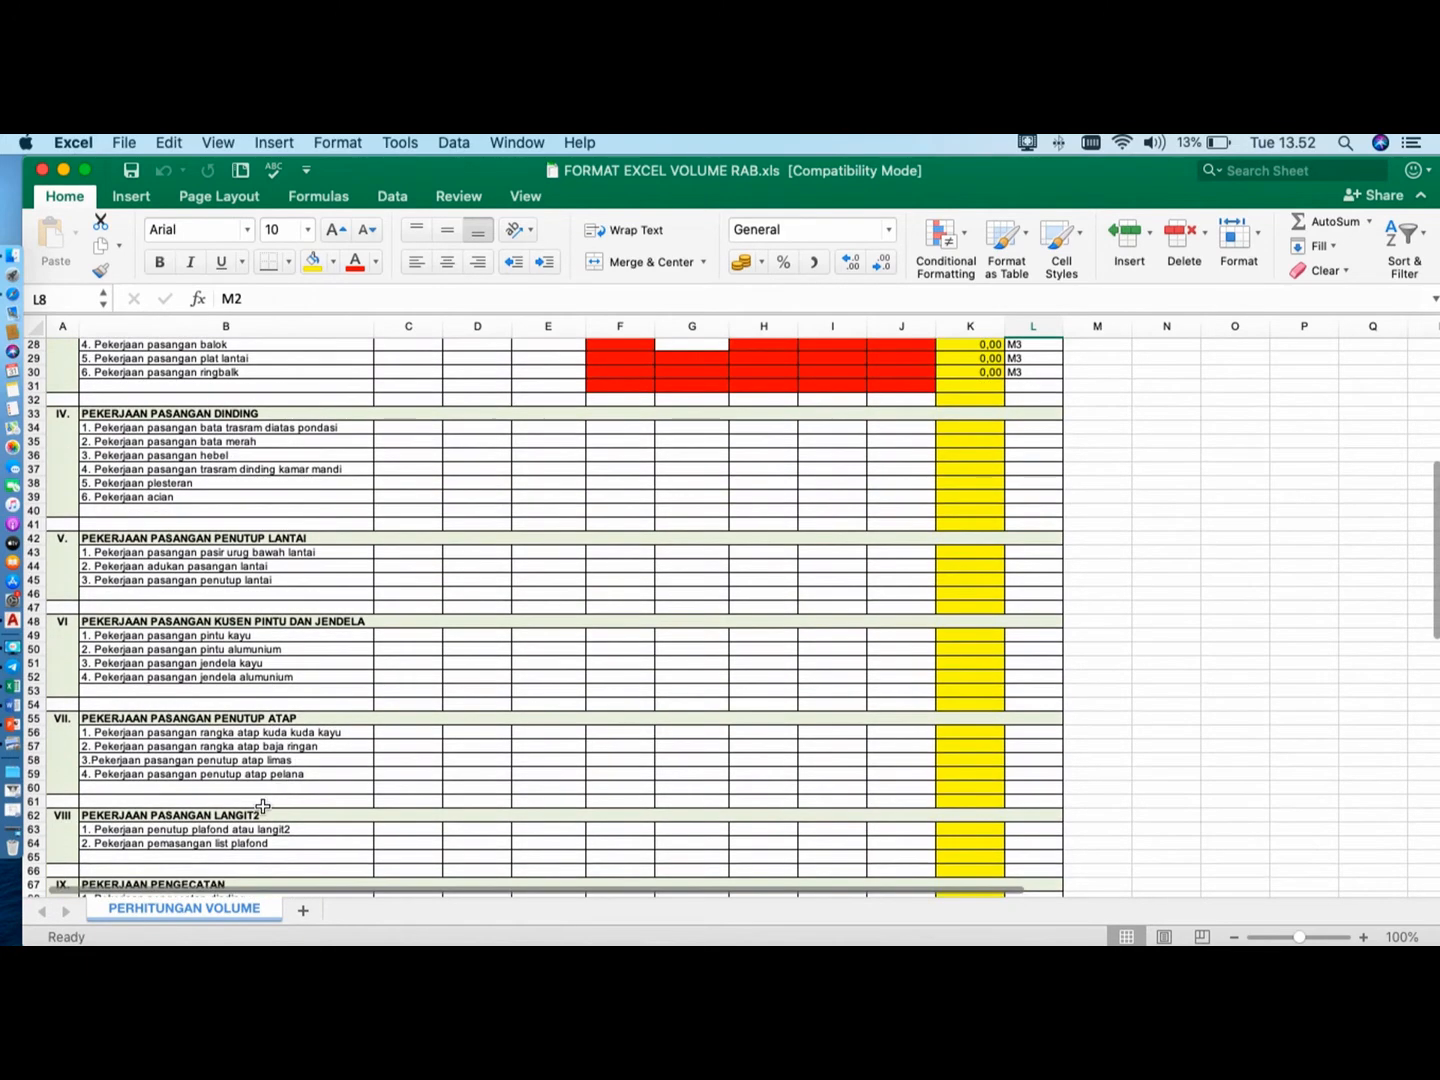
scroll(262, 779, "down", 3)
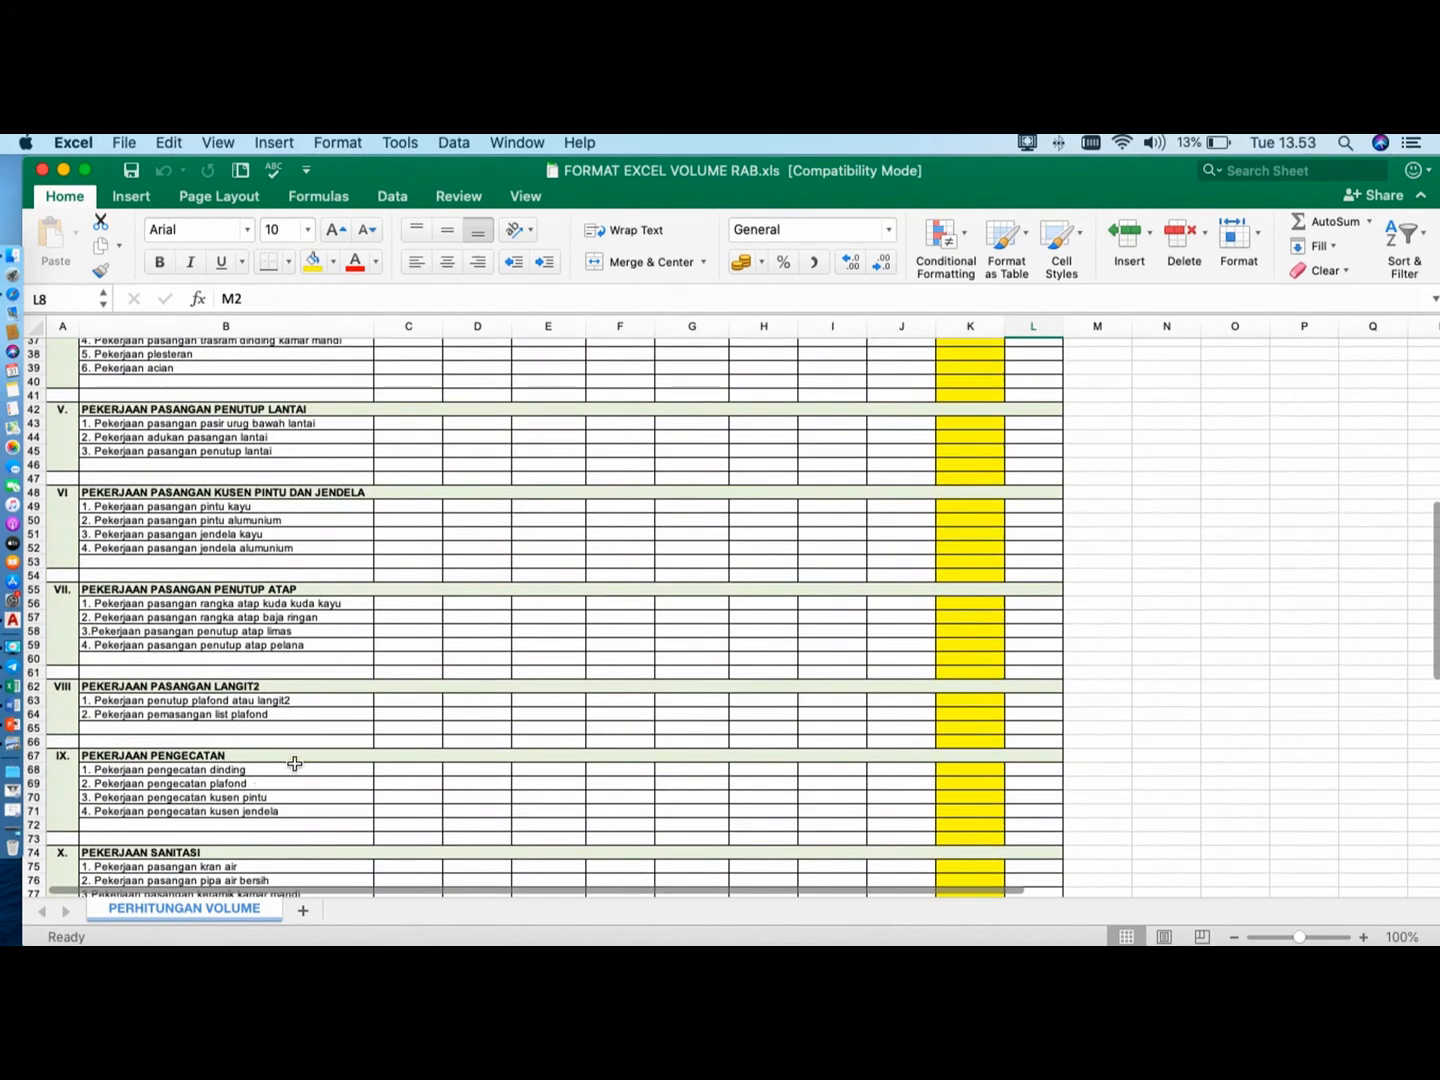
scroll(239, 811, "down", 8)
scroll(237, 837, "down", 1)
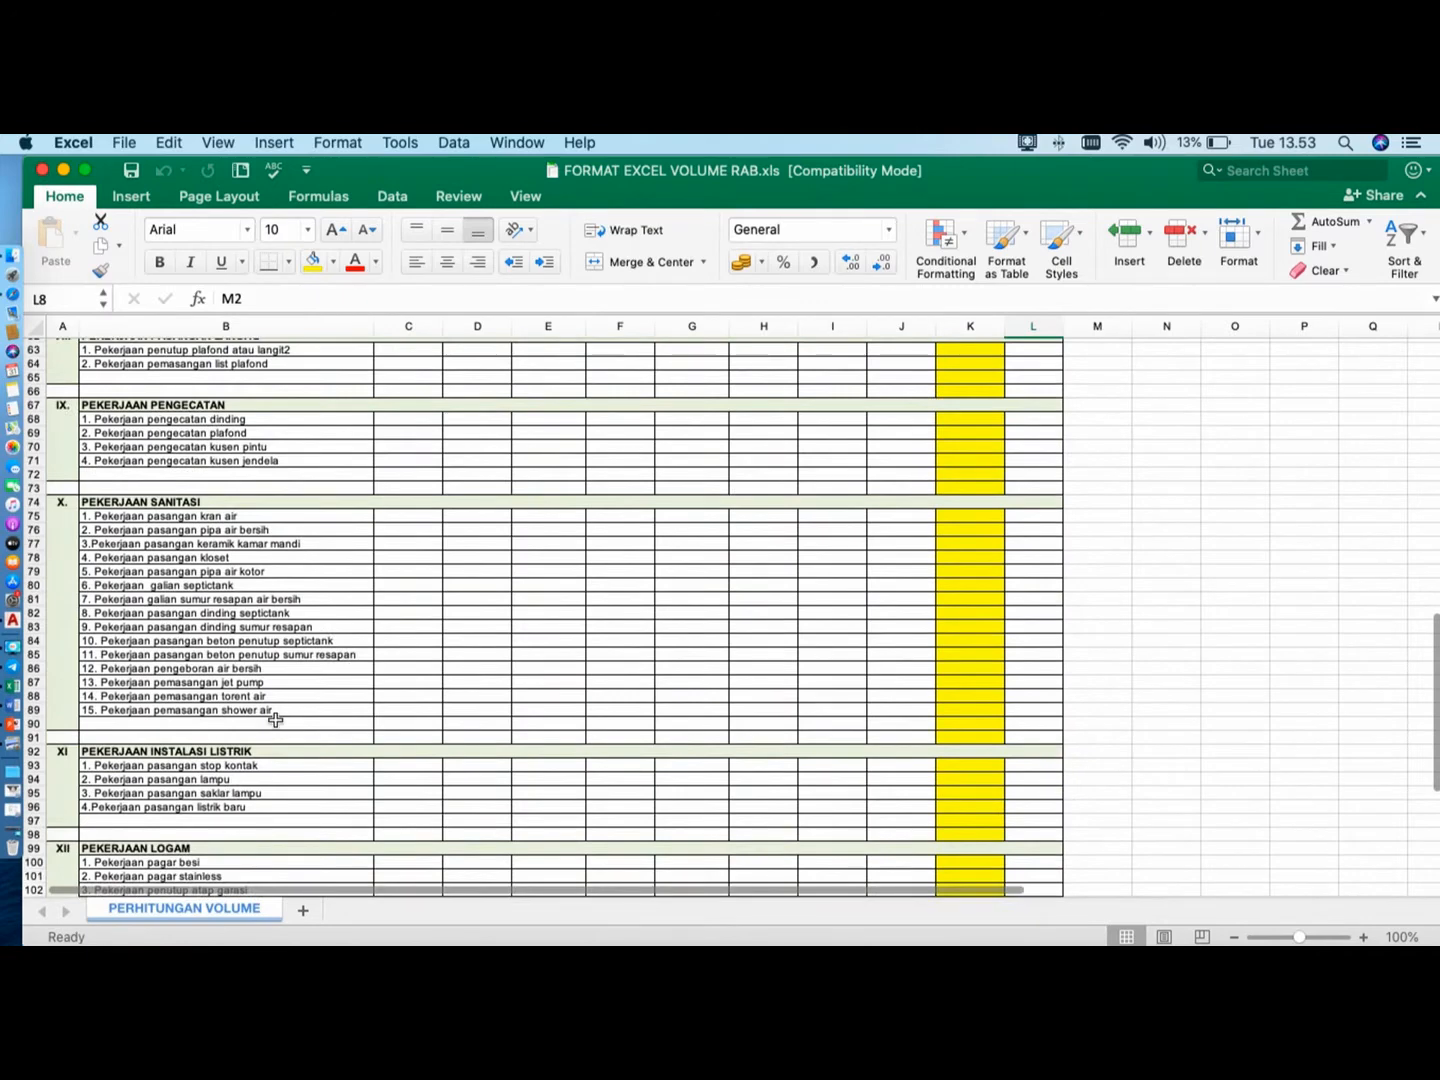
scroll(275, 719, "up", 20)
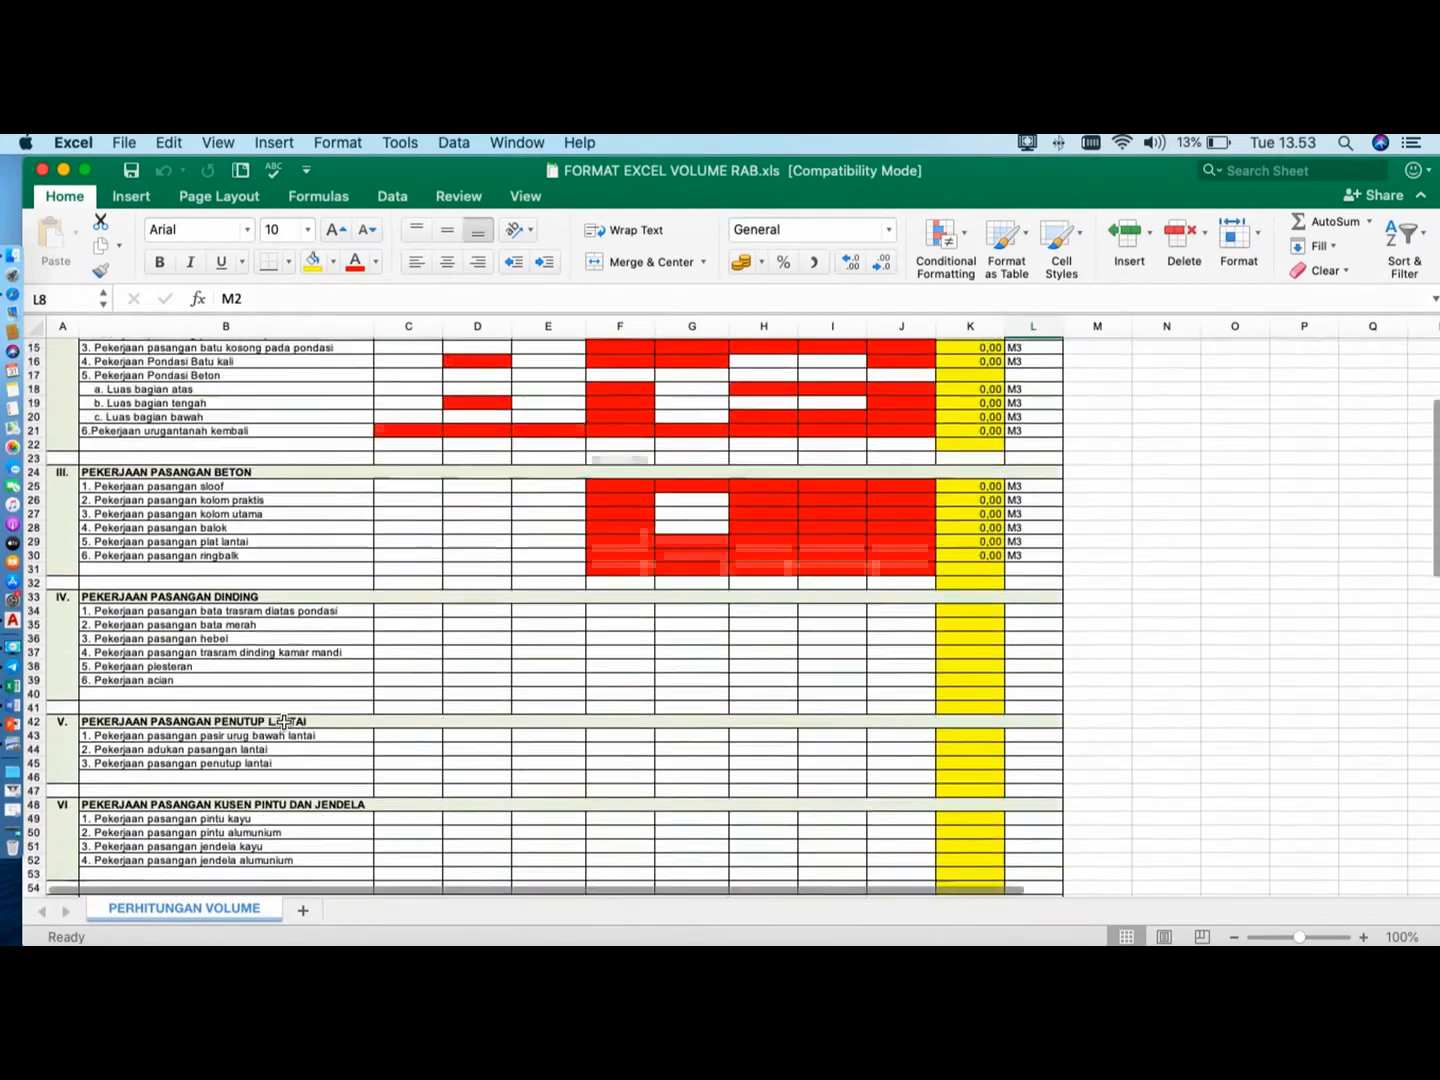
scroll(215, 608, "left", 1)
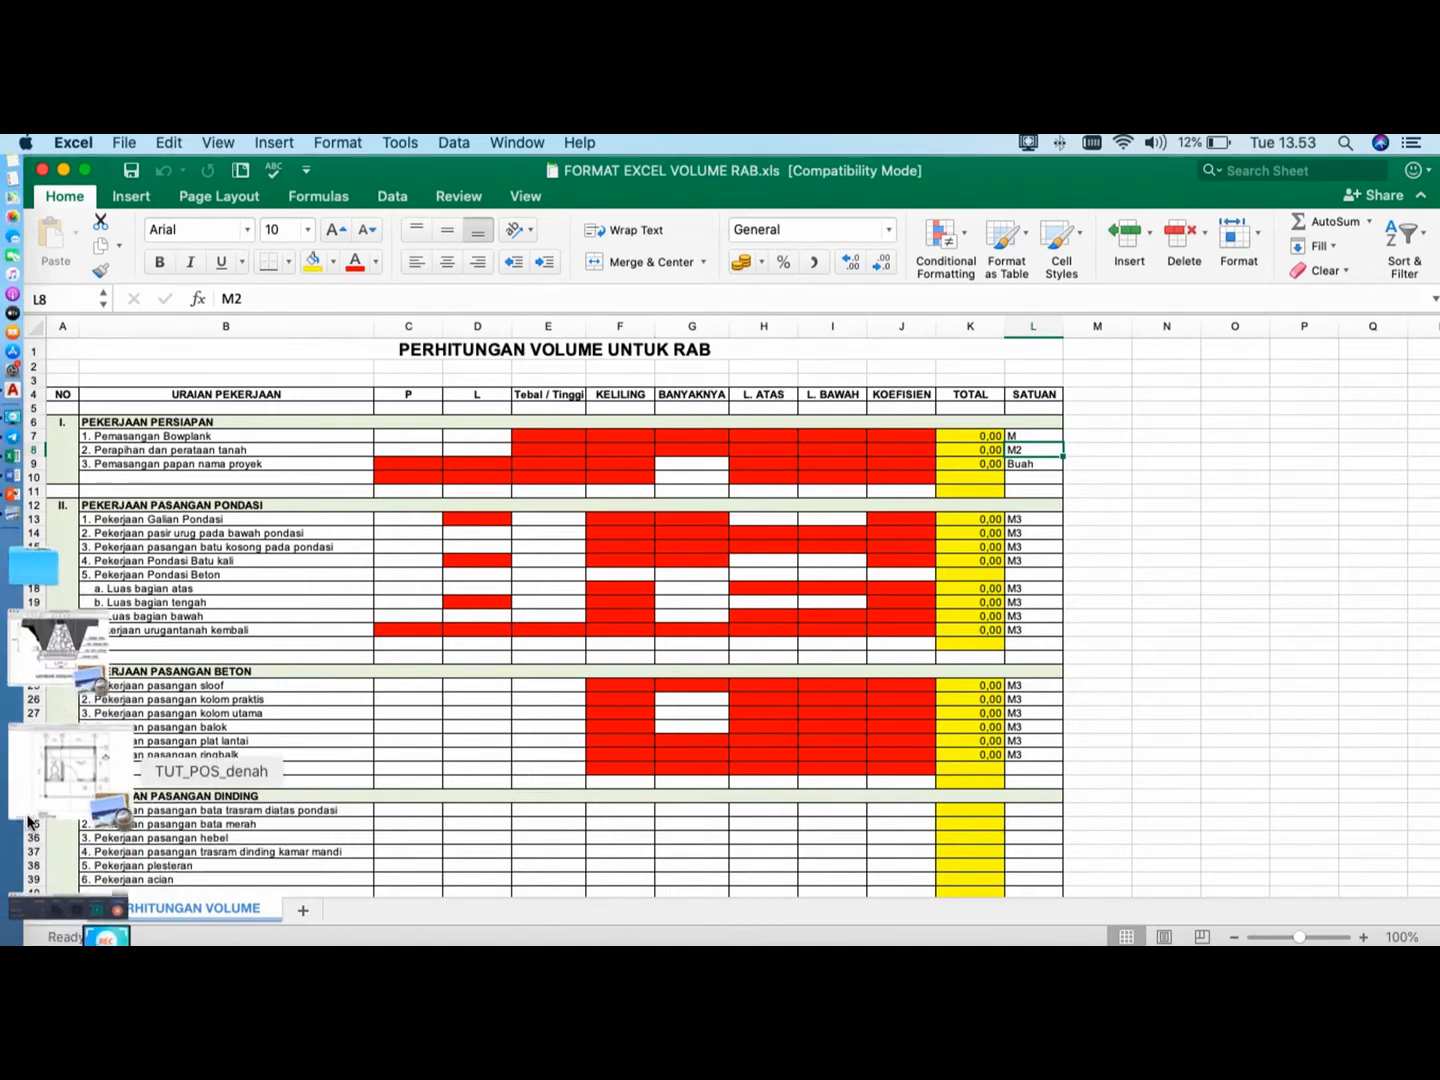
- Switch to the TUT_POS_denah floor plan in Preview and place its window beside the volume sheet's work items
left_click(45, 770)
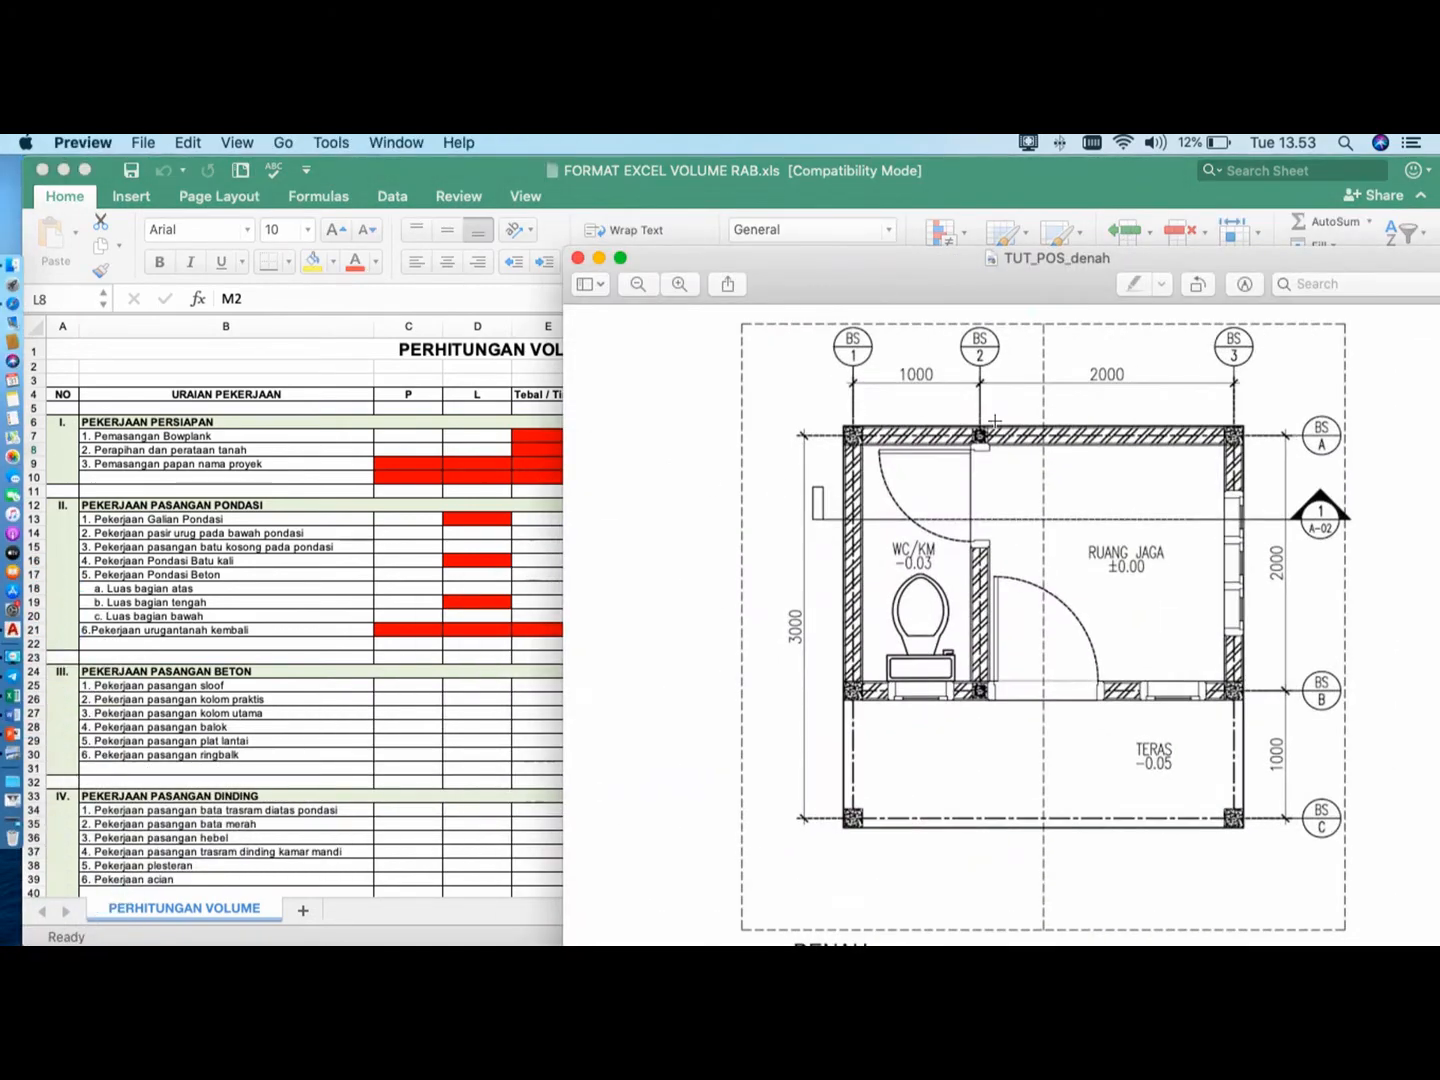
left_click_drag(905, 265, 507, 139)
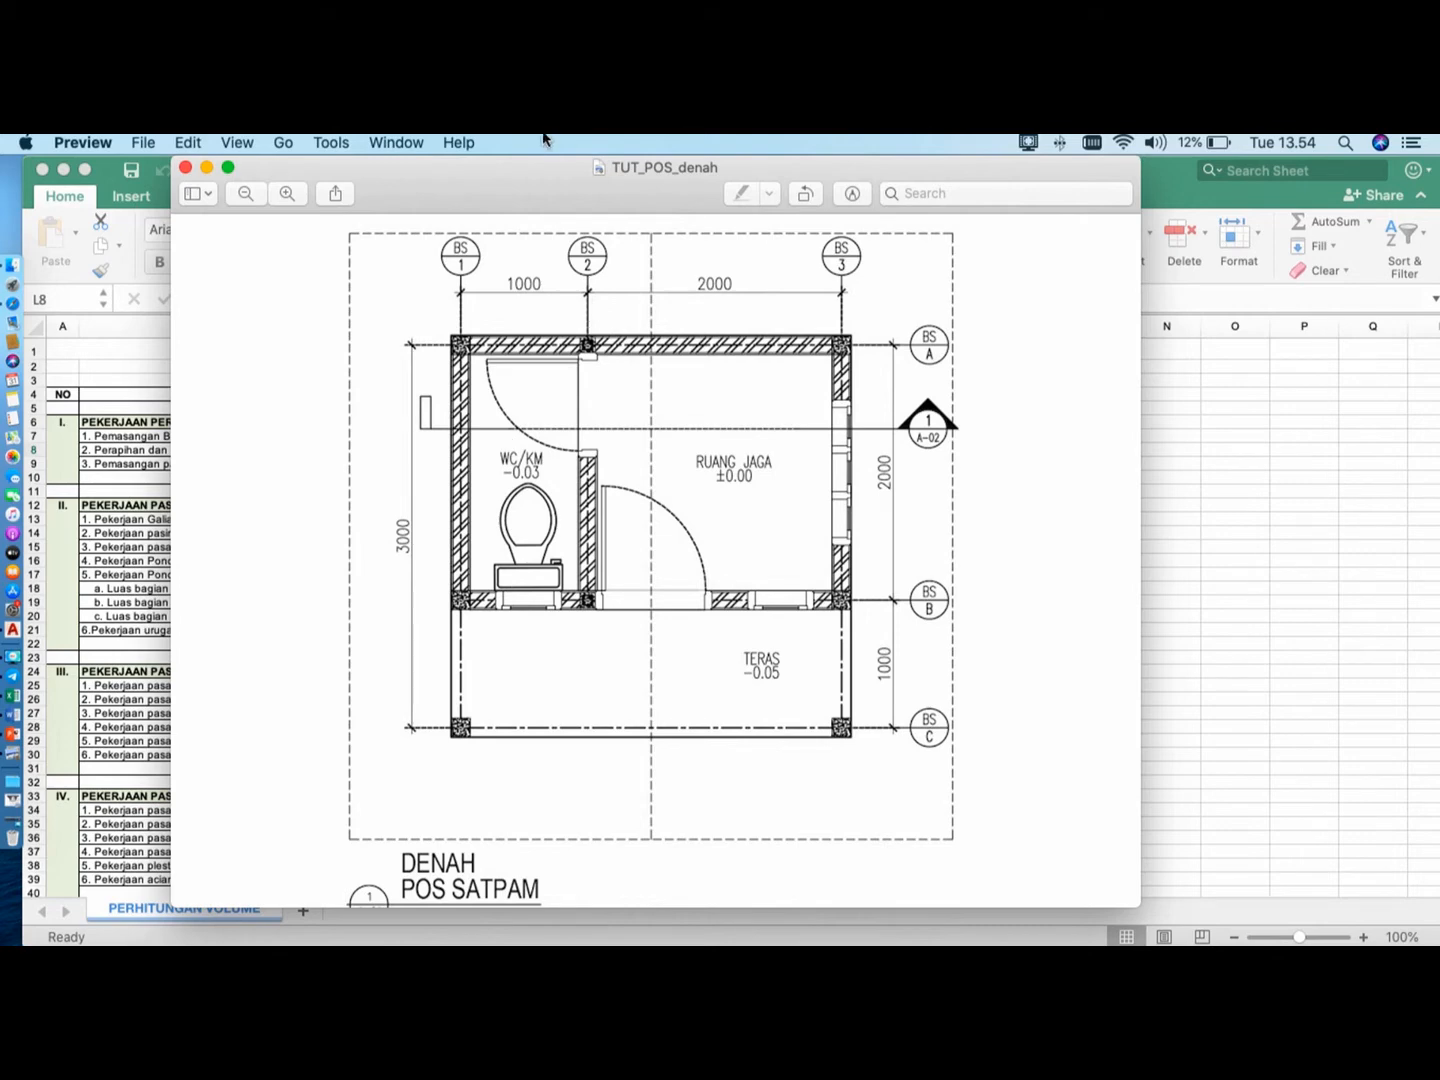
left_click_drag(510, 166, 1019, 190)
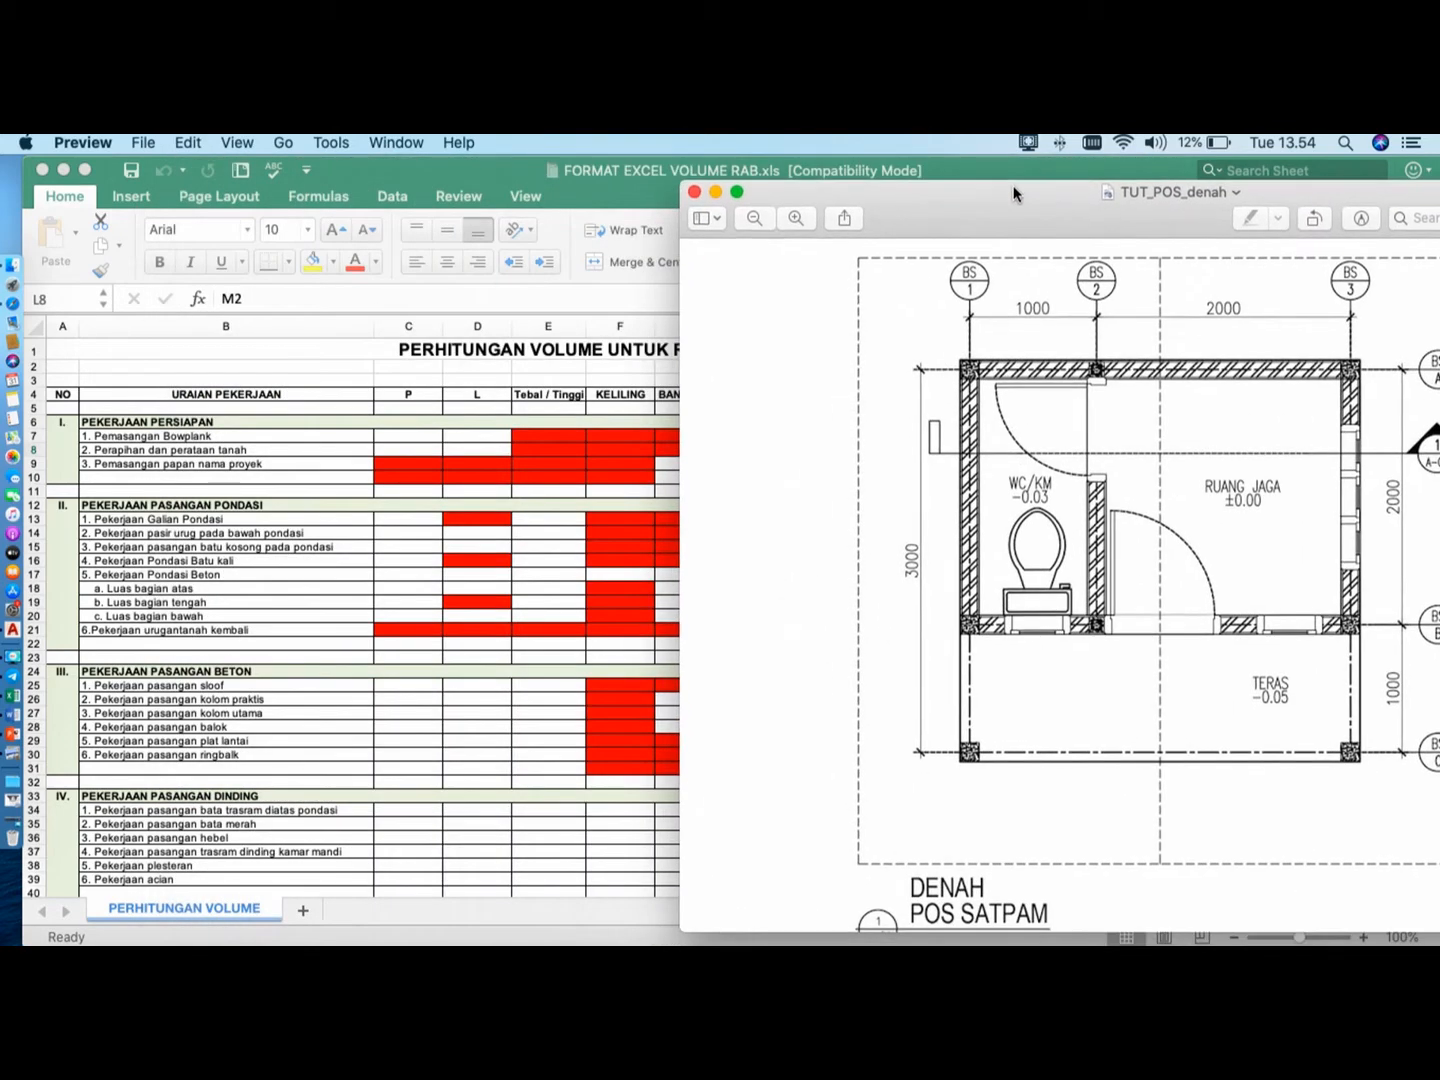
- Compare the Excel volume sheet with the floor plan, moving the plan window so all its dimensions can be read
left_click(380, 406)
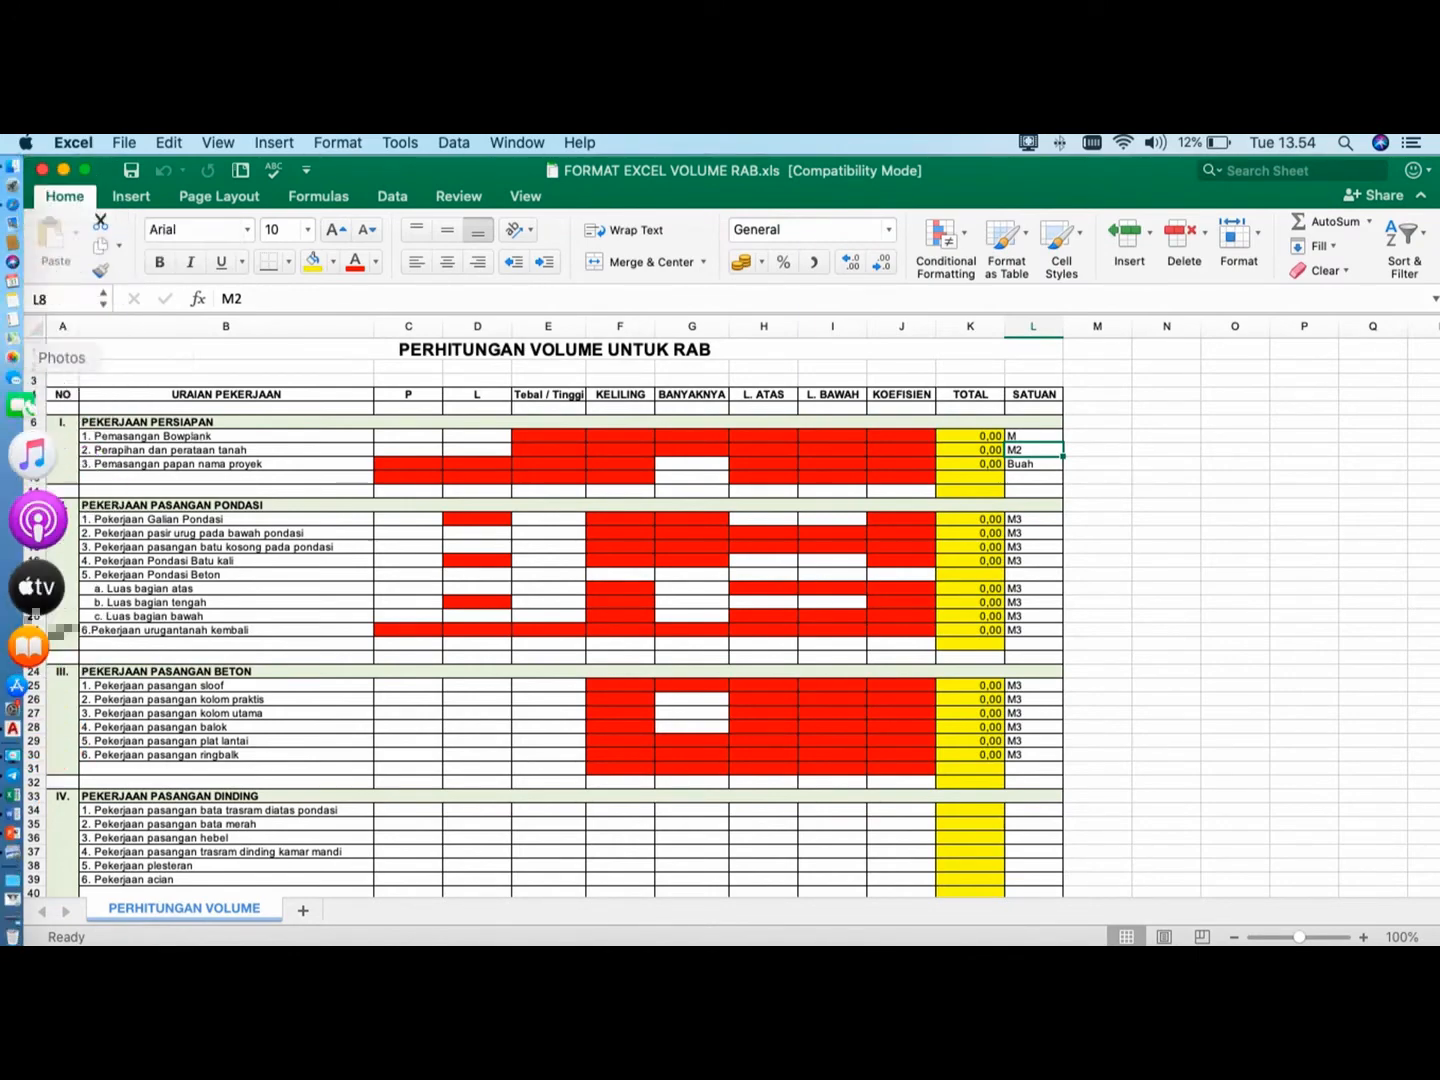
key("ctrl+Up")
left_click(474, 519)
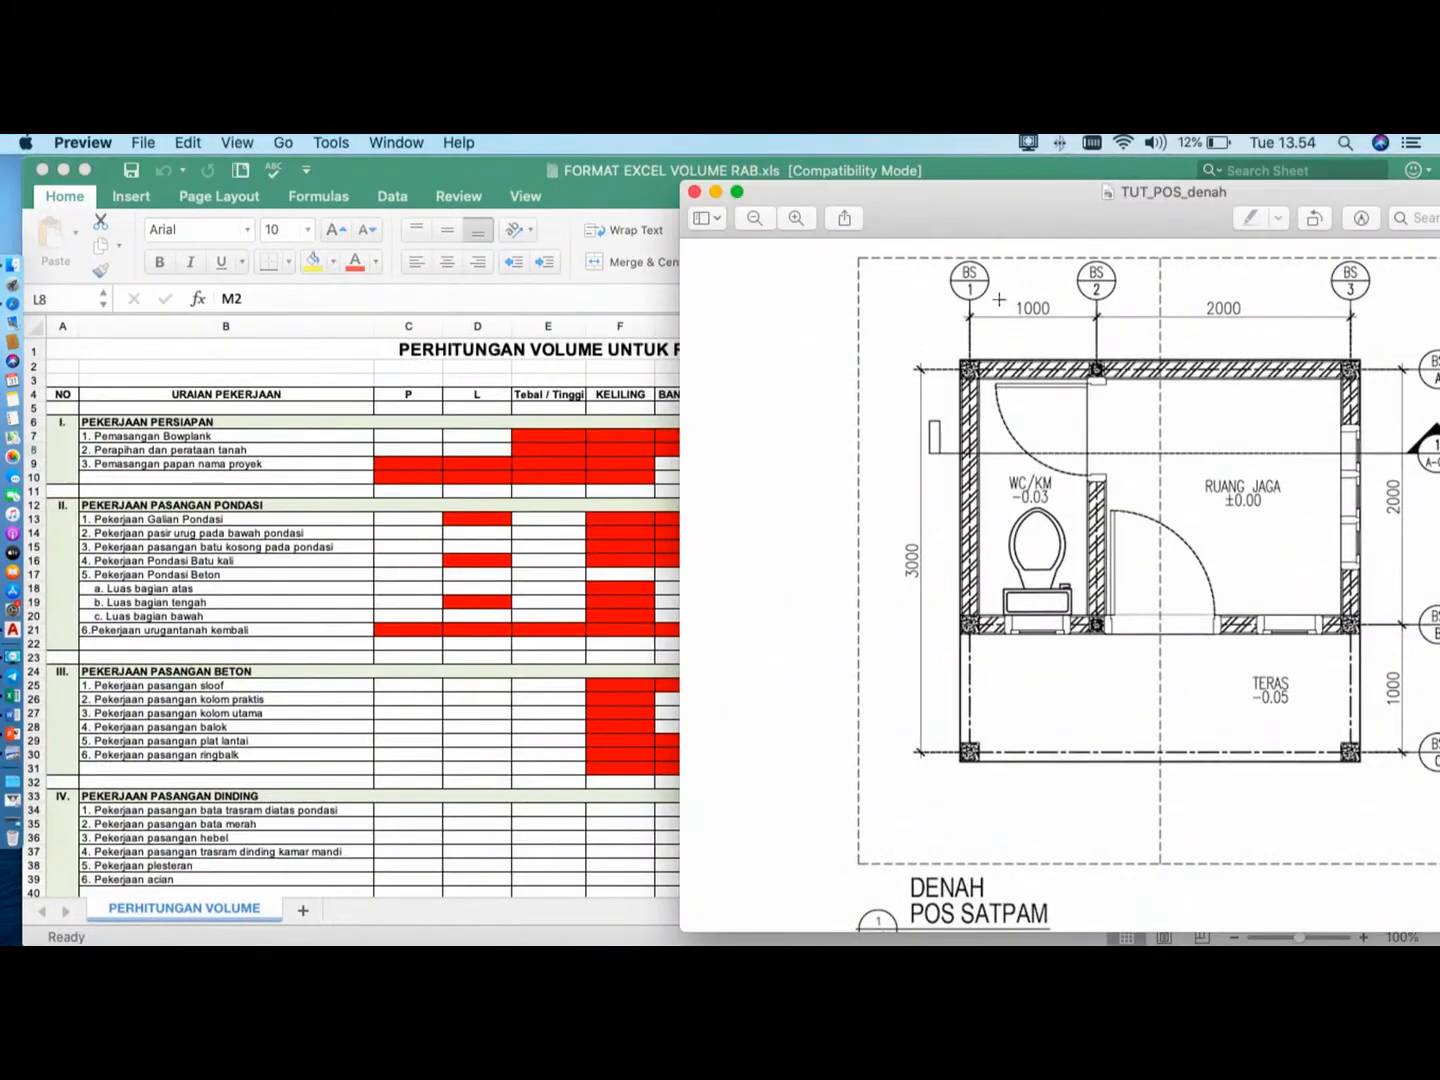
left_click_drag(964, 200, 530, 176)
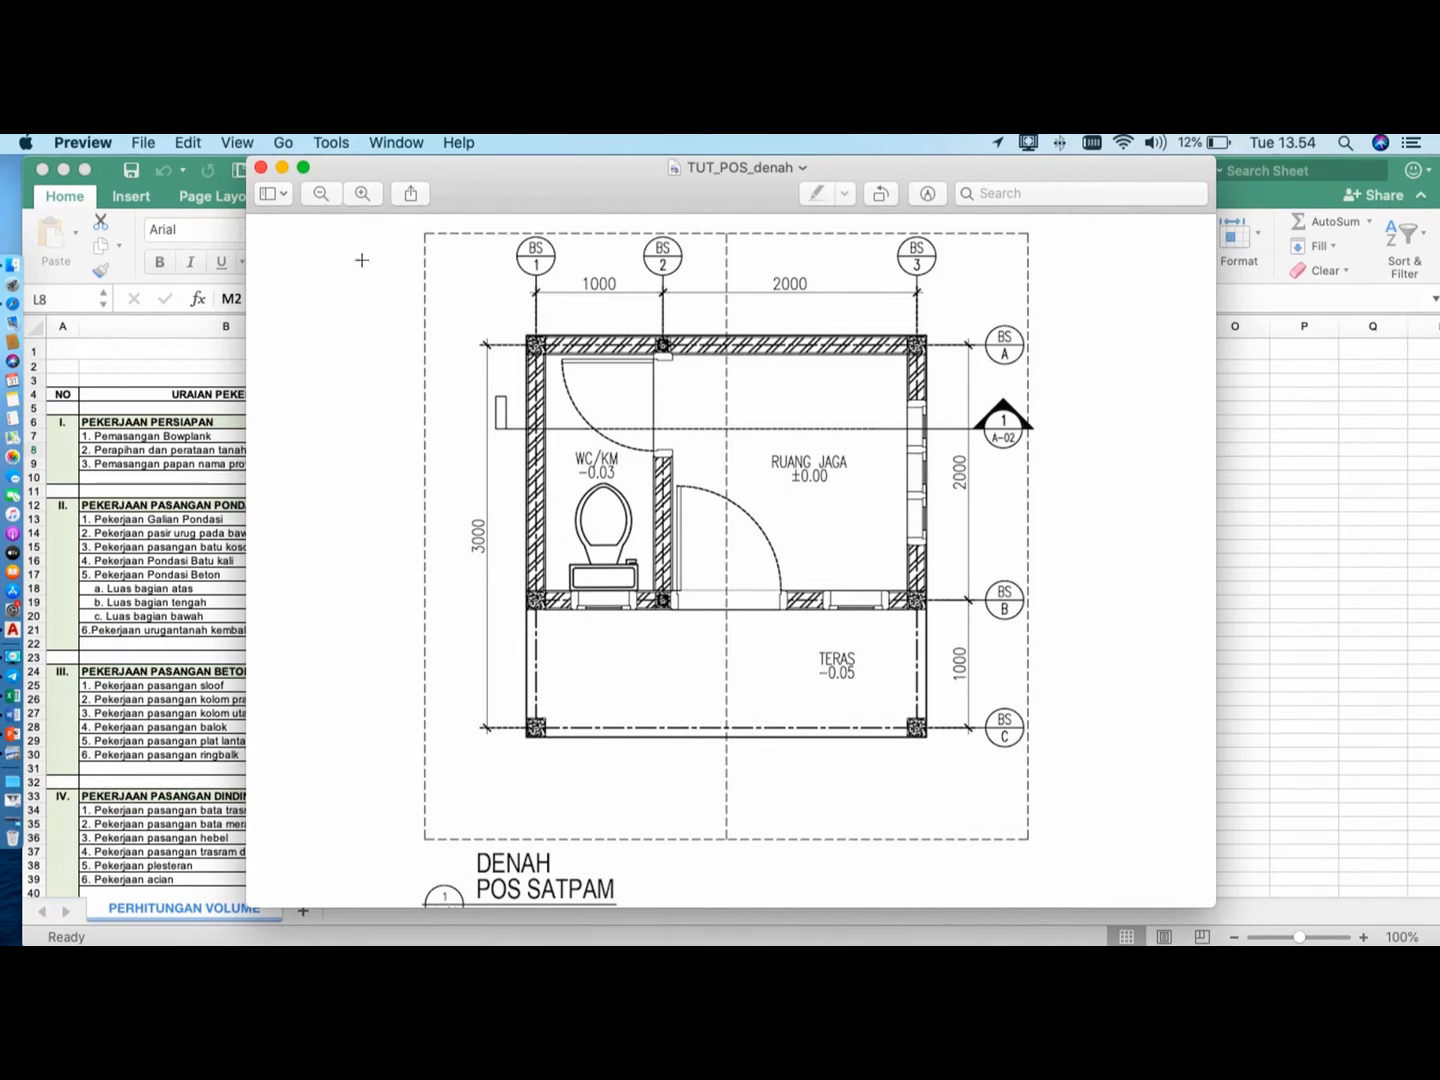
left_click(194, 347)
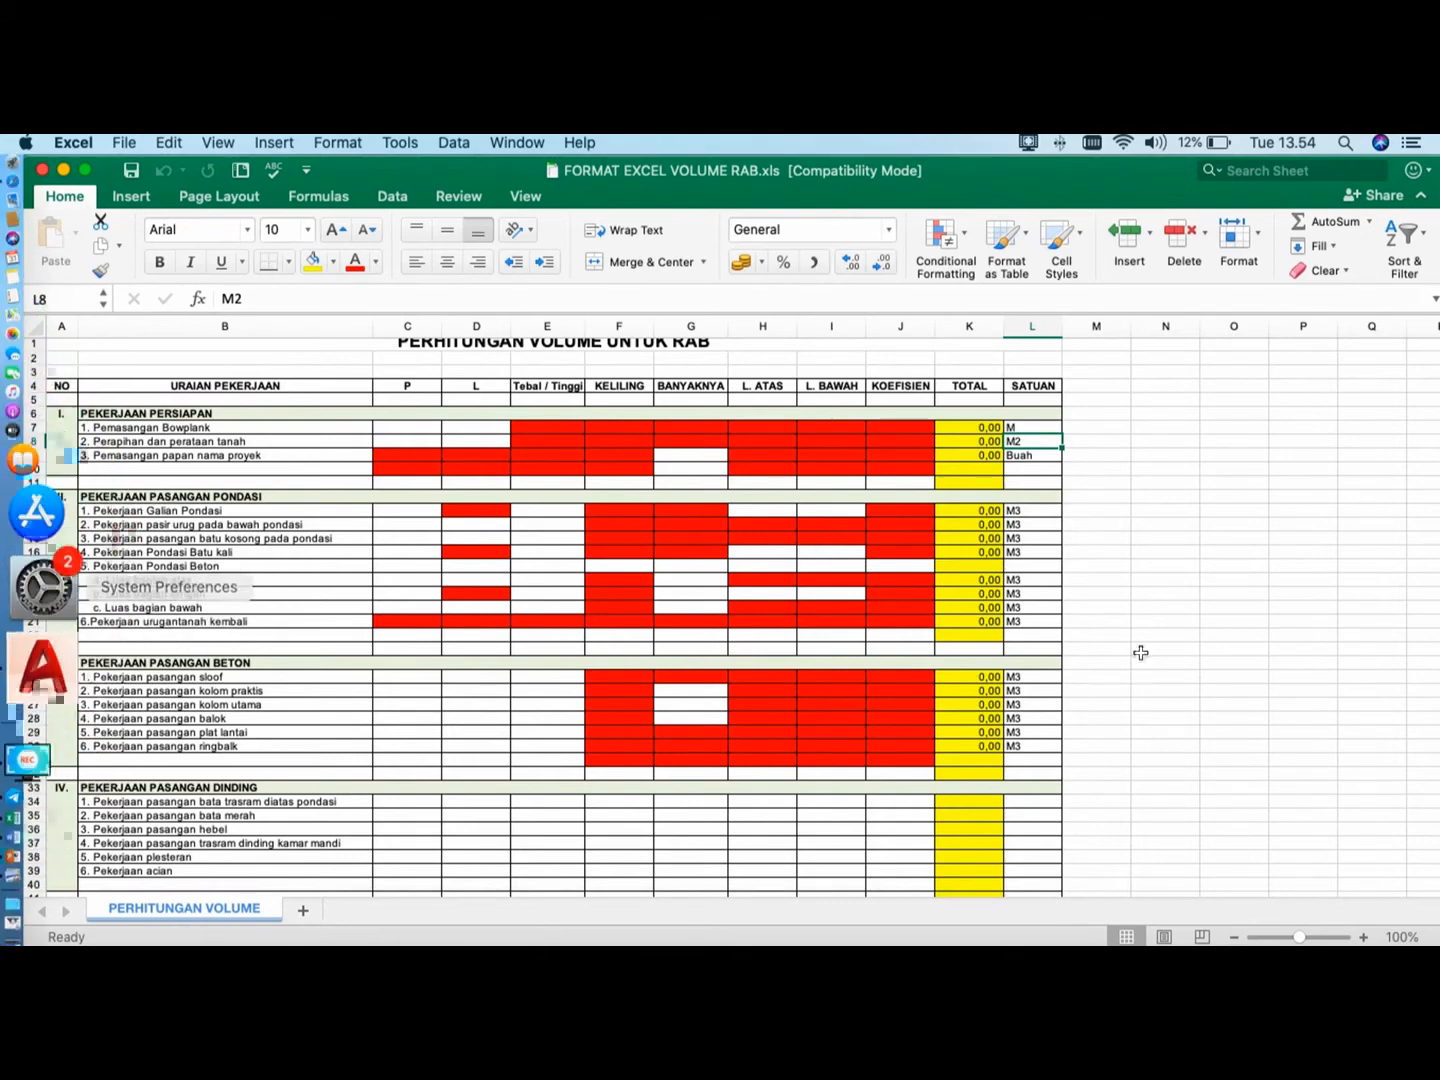
key("ctrl+Up")
left_click(350, 690)
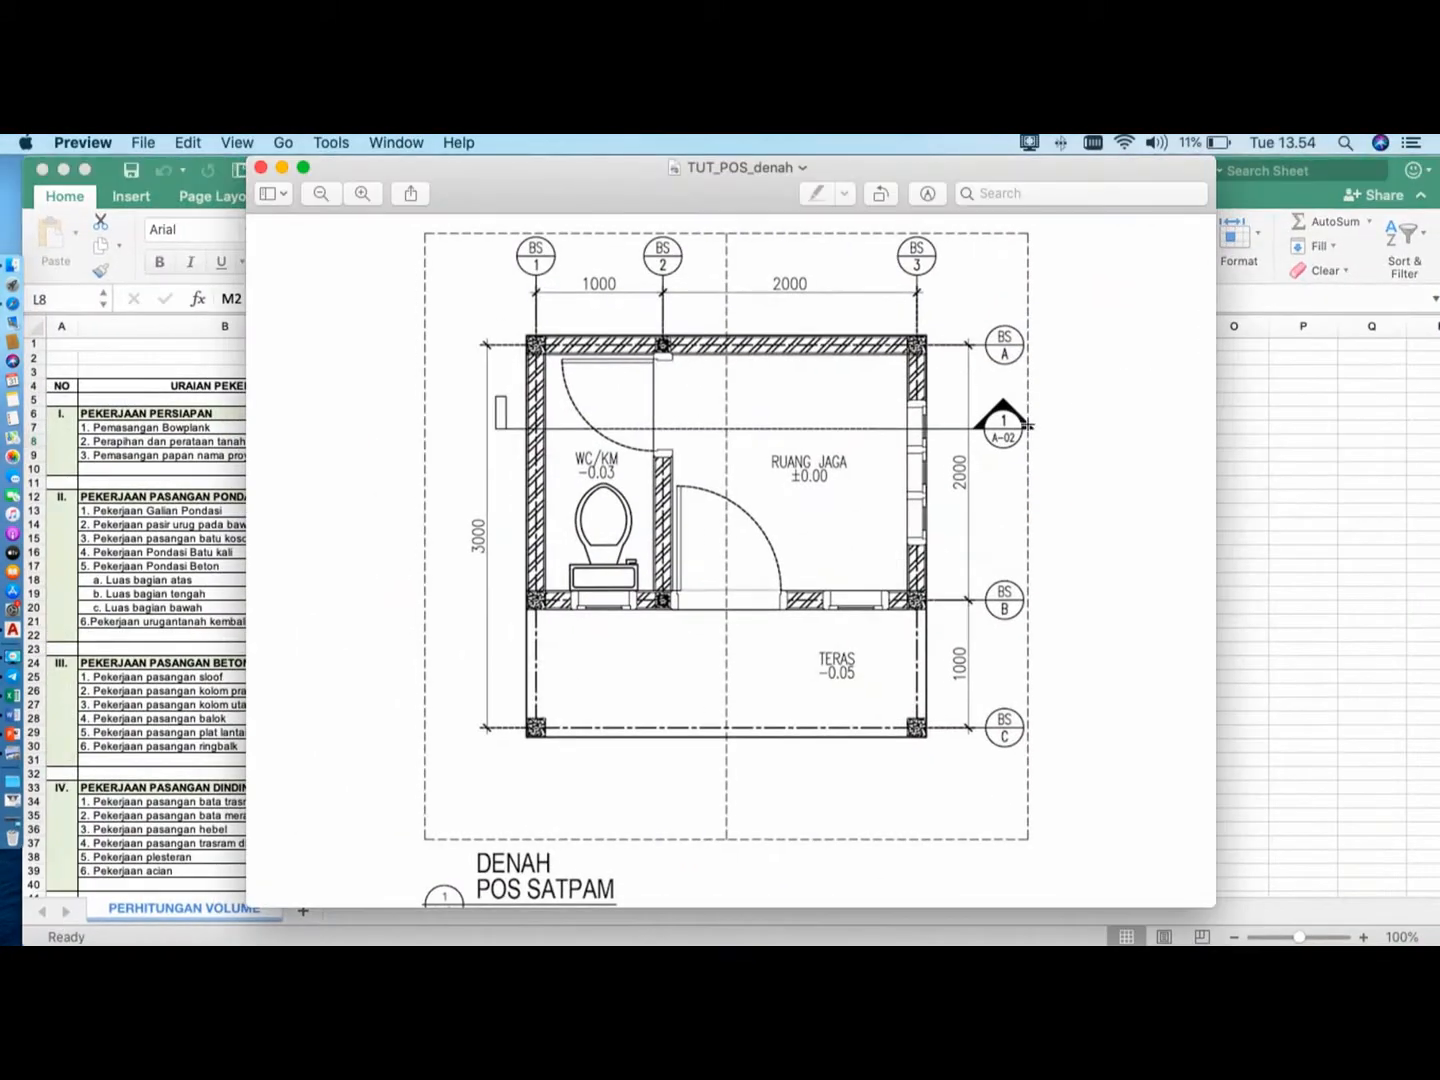
- Switch to Excel and enter 3 for P and 3 for L in the Pemasangan Bowplank row
left_click(222, 378)
left_click(409, 430)
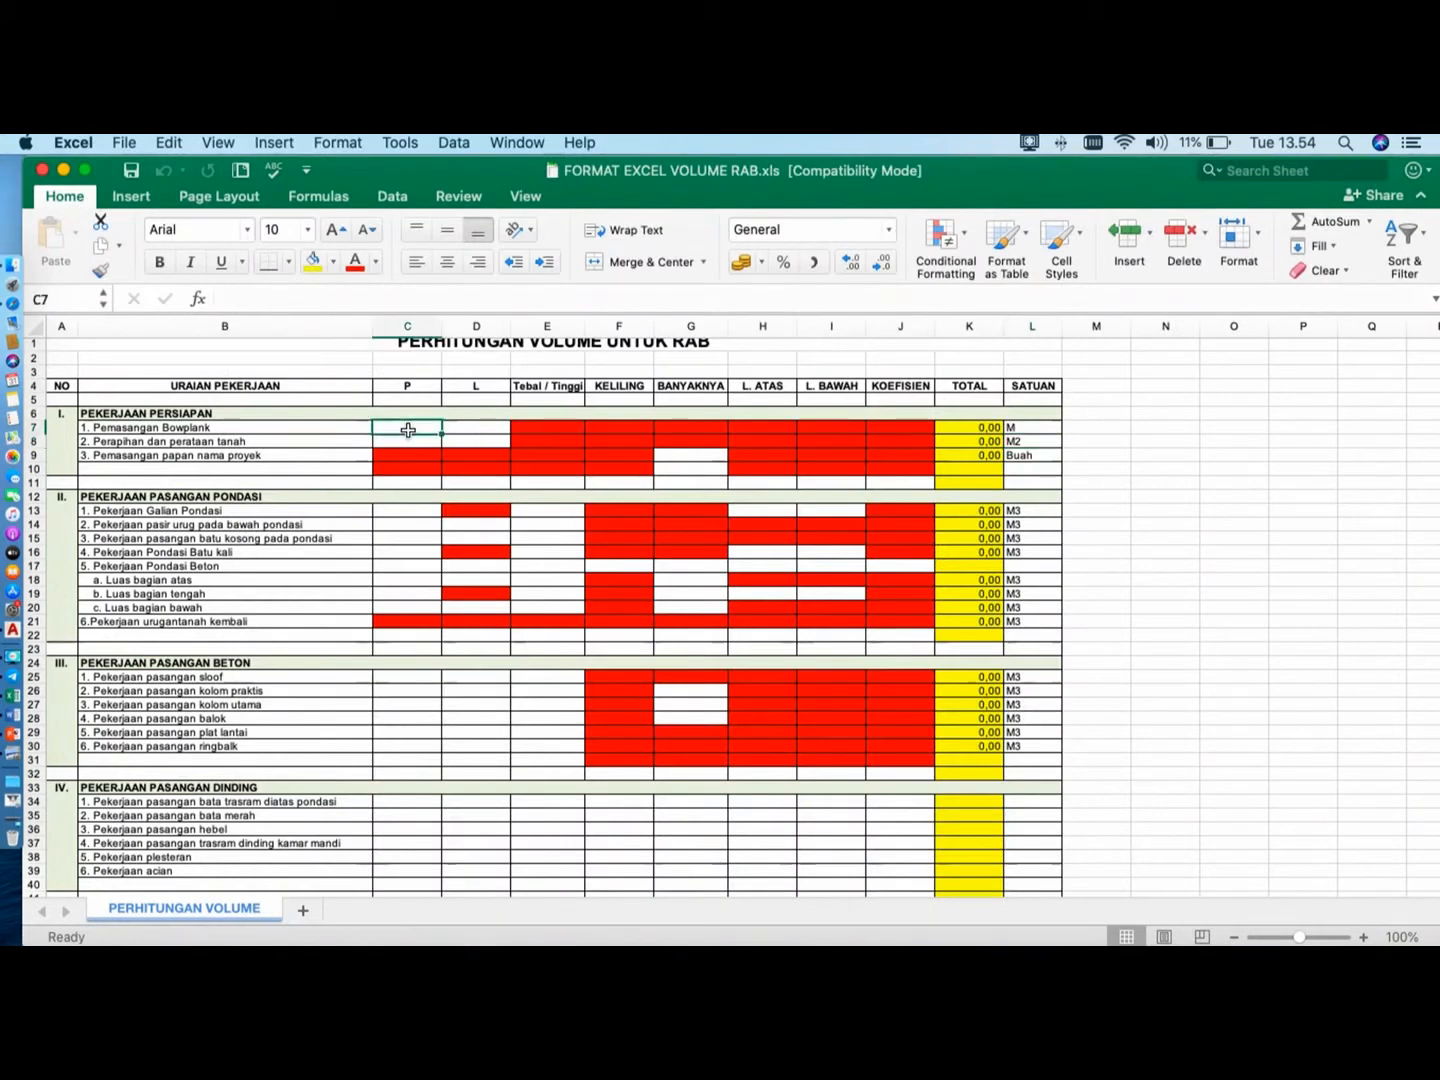
type("3")
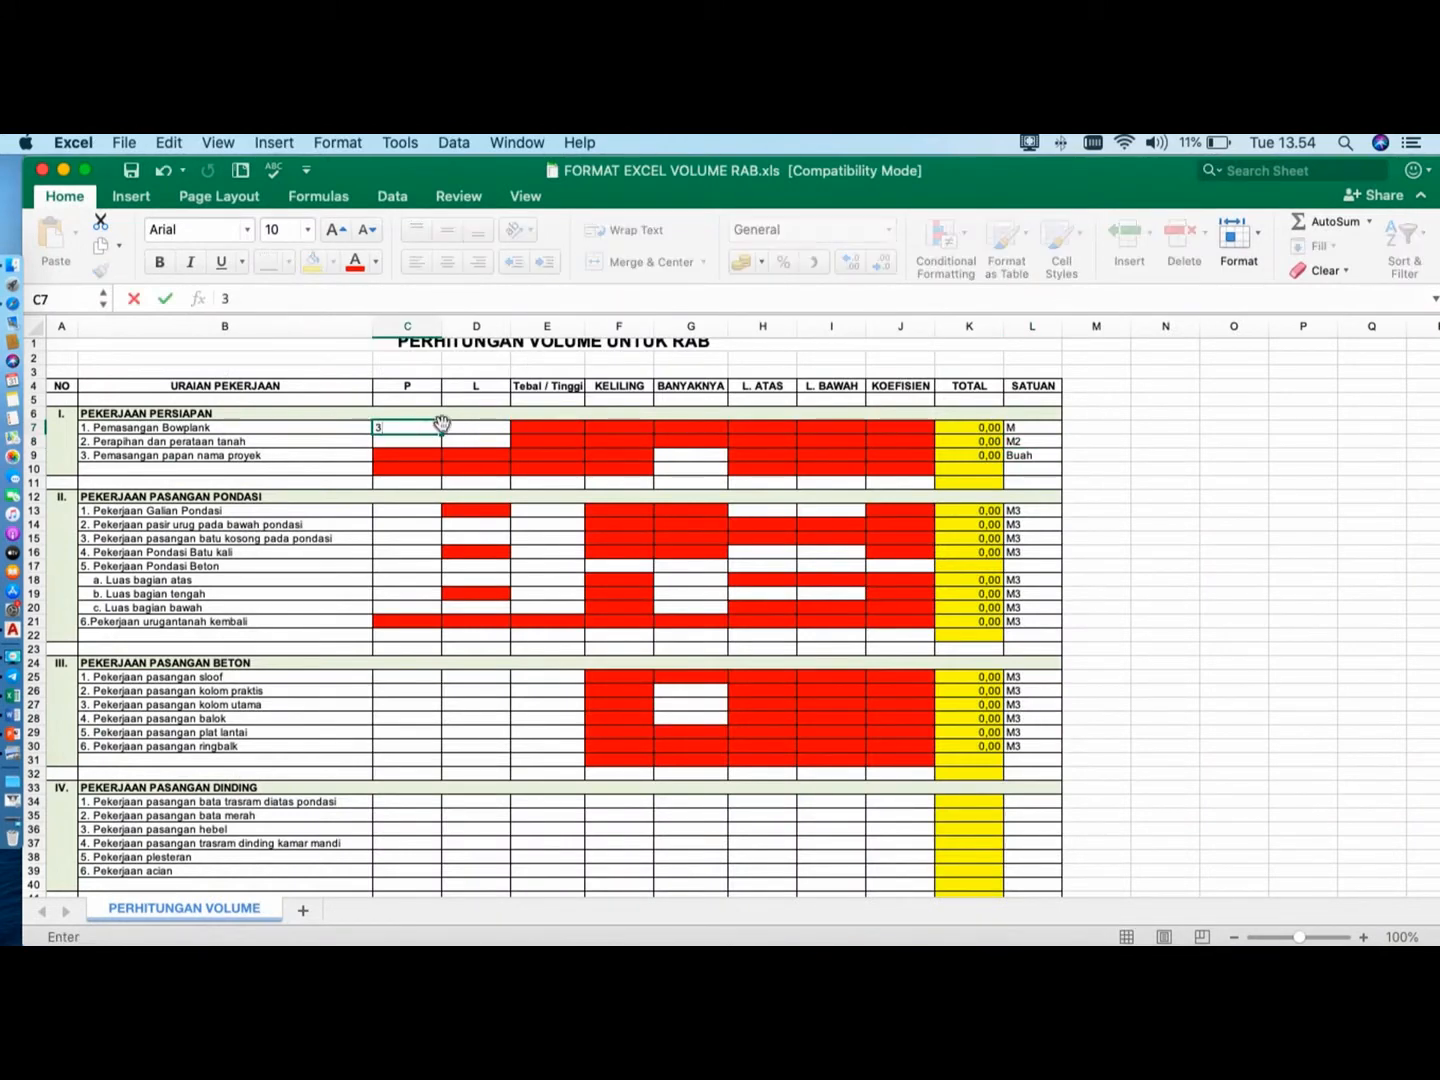
left_click(486, 431)
type("3")
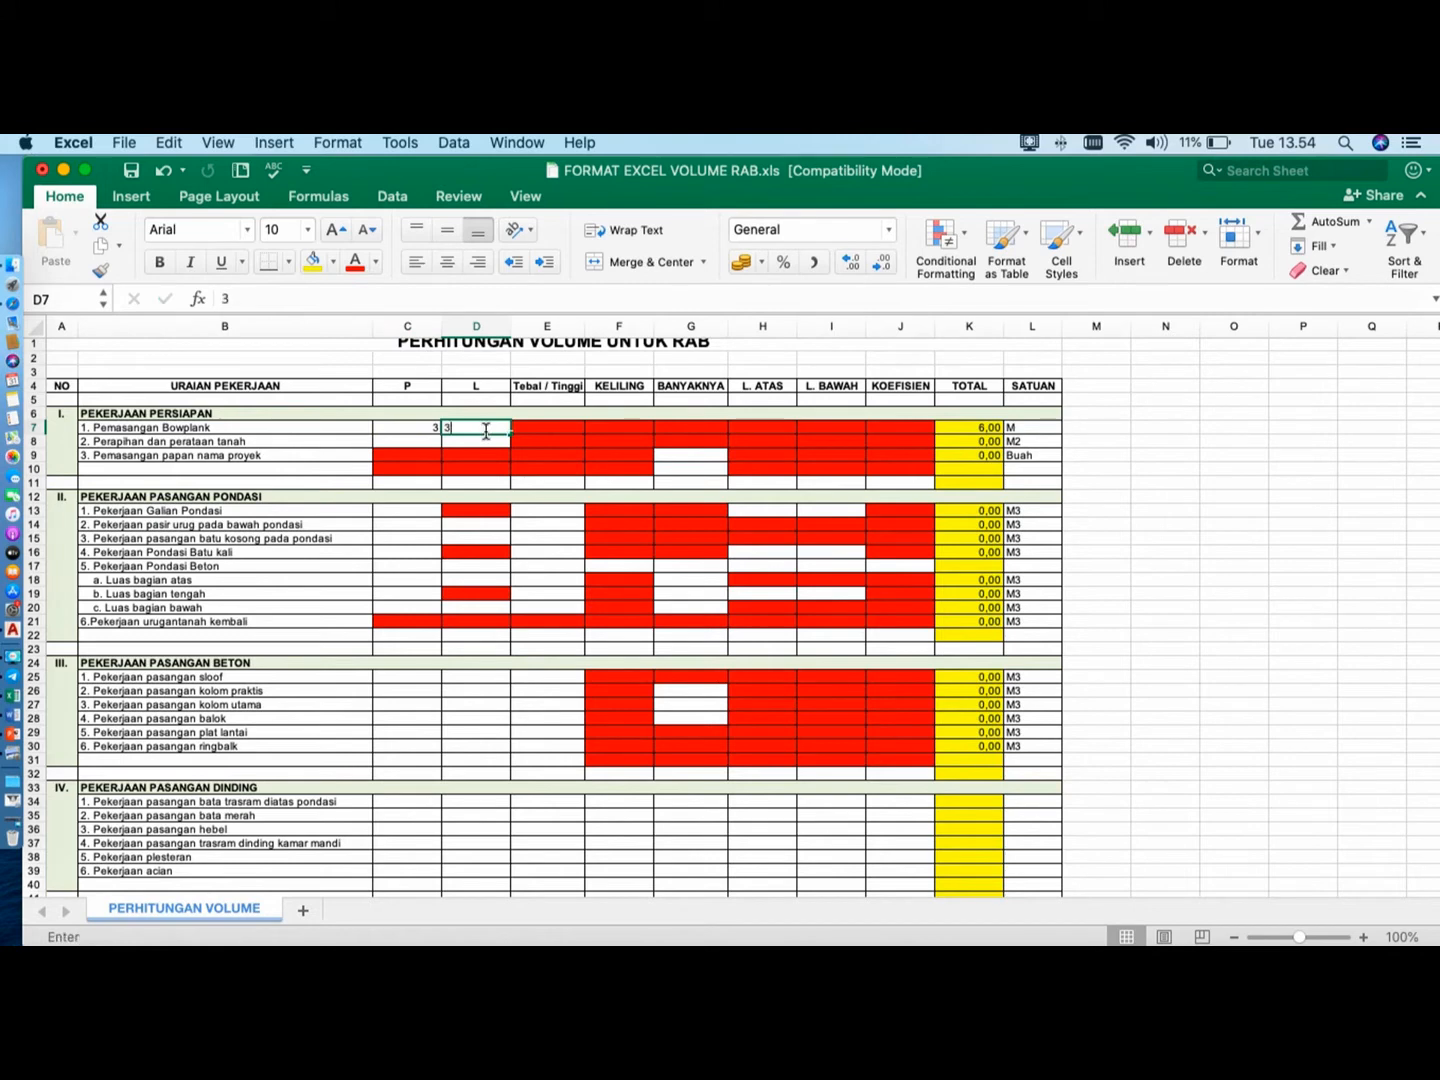
key("Return")
- Check the TOTAL formula of the Pemasangan Bowplank row and its P and L cells
left_click(986, 428)
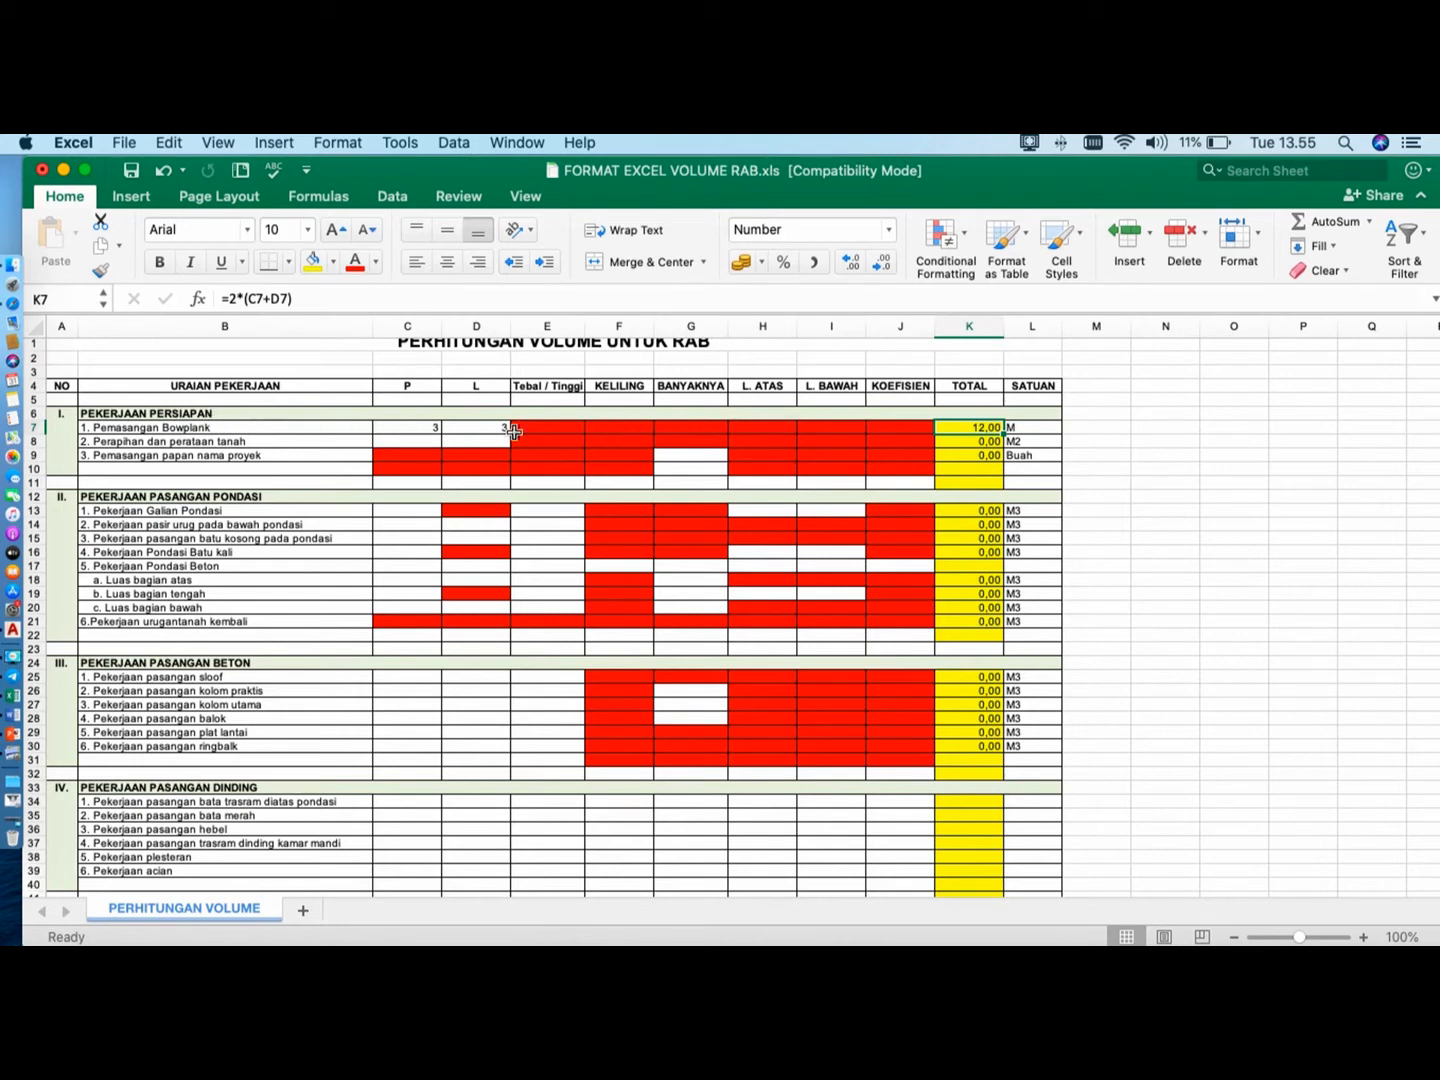
left_click(421, 427)
left_click(476, 430)
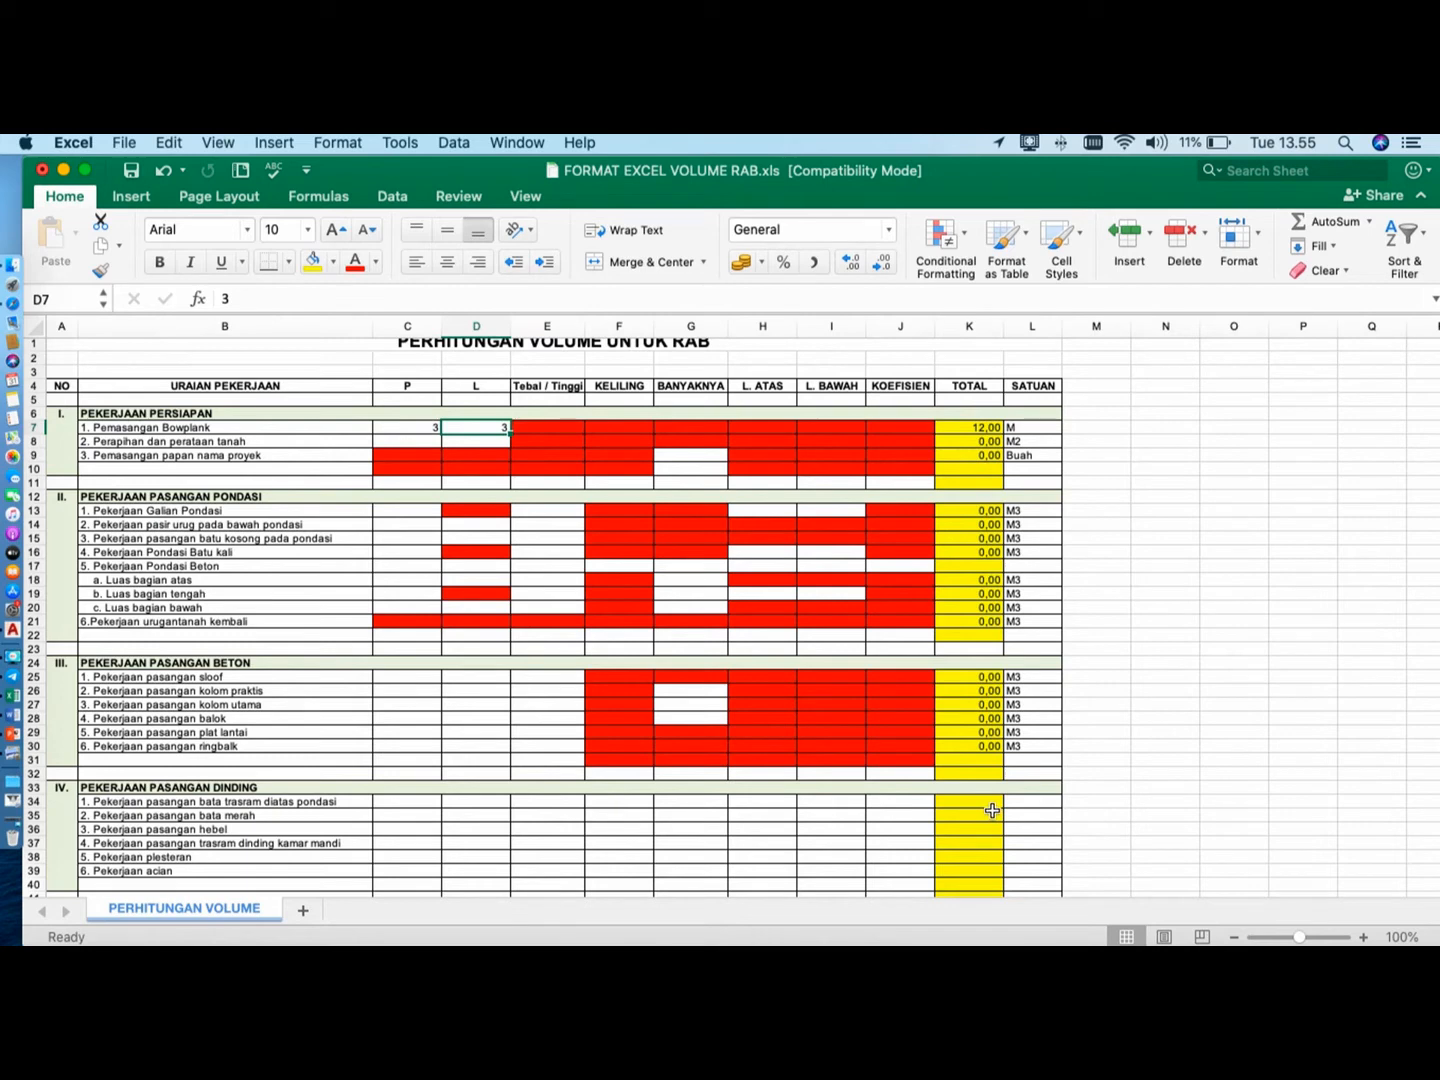
- Check the TOTAL formulas of the Perapihan dan perataan tanah, Pemasangan papan nama proyek and Luas bagian atas rows
left_click(972, 441)
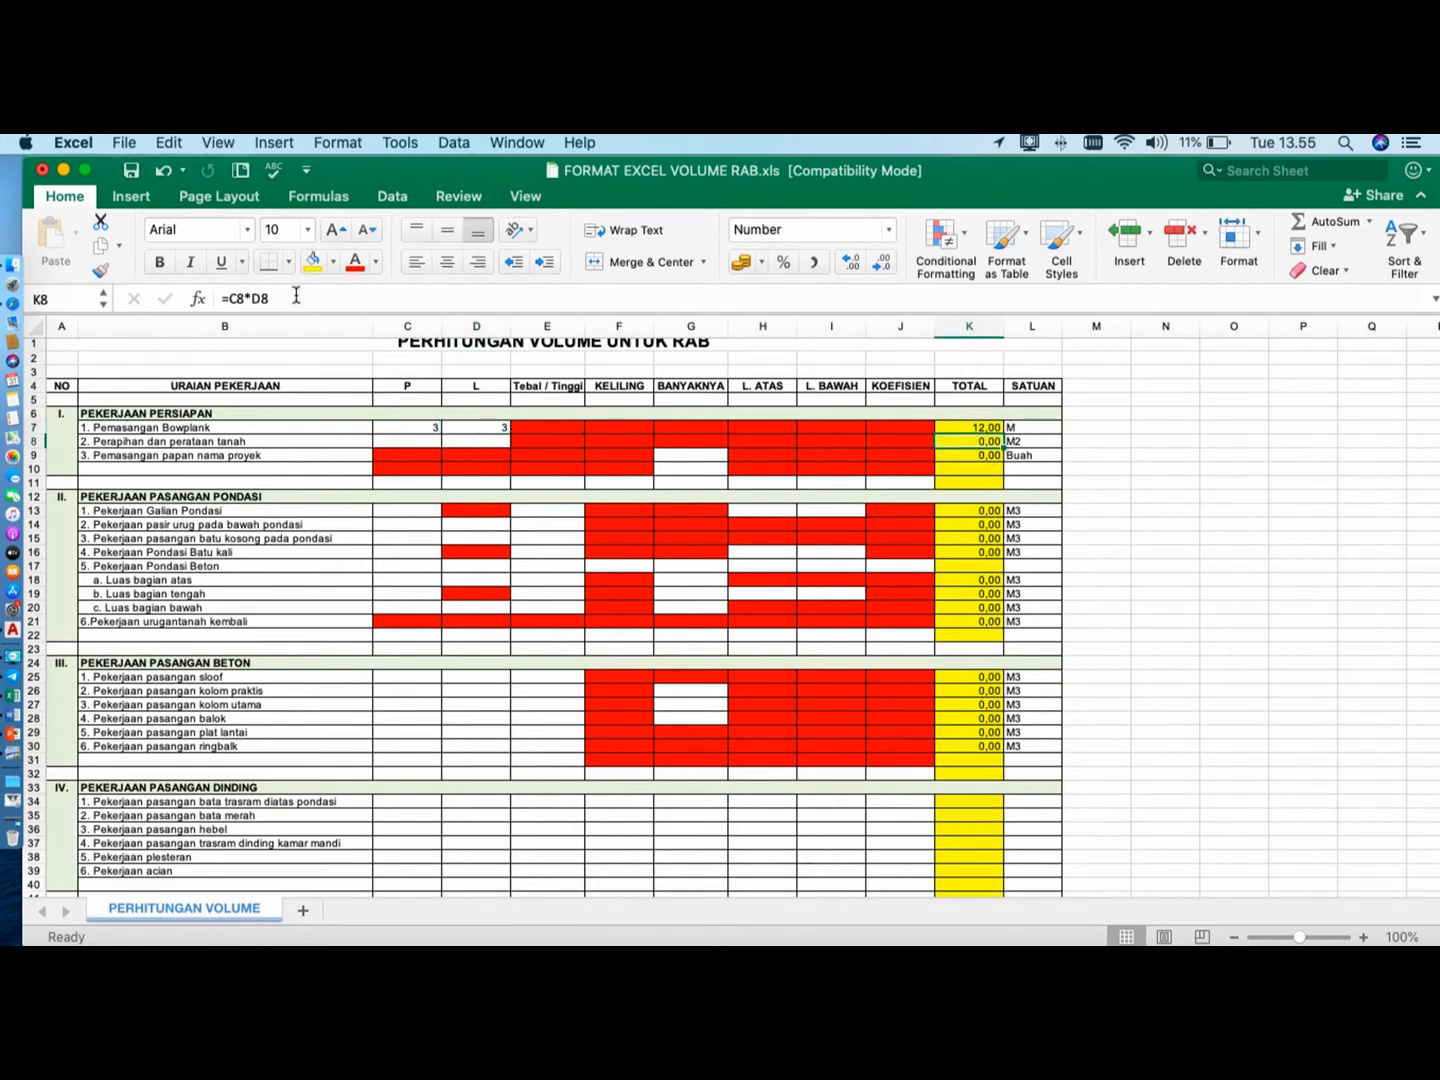
left_click(978, 454)
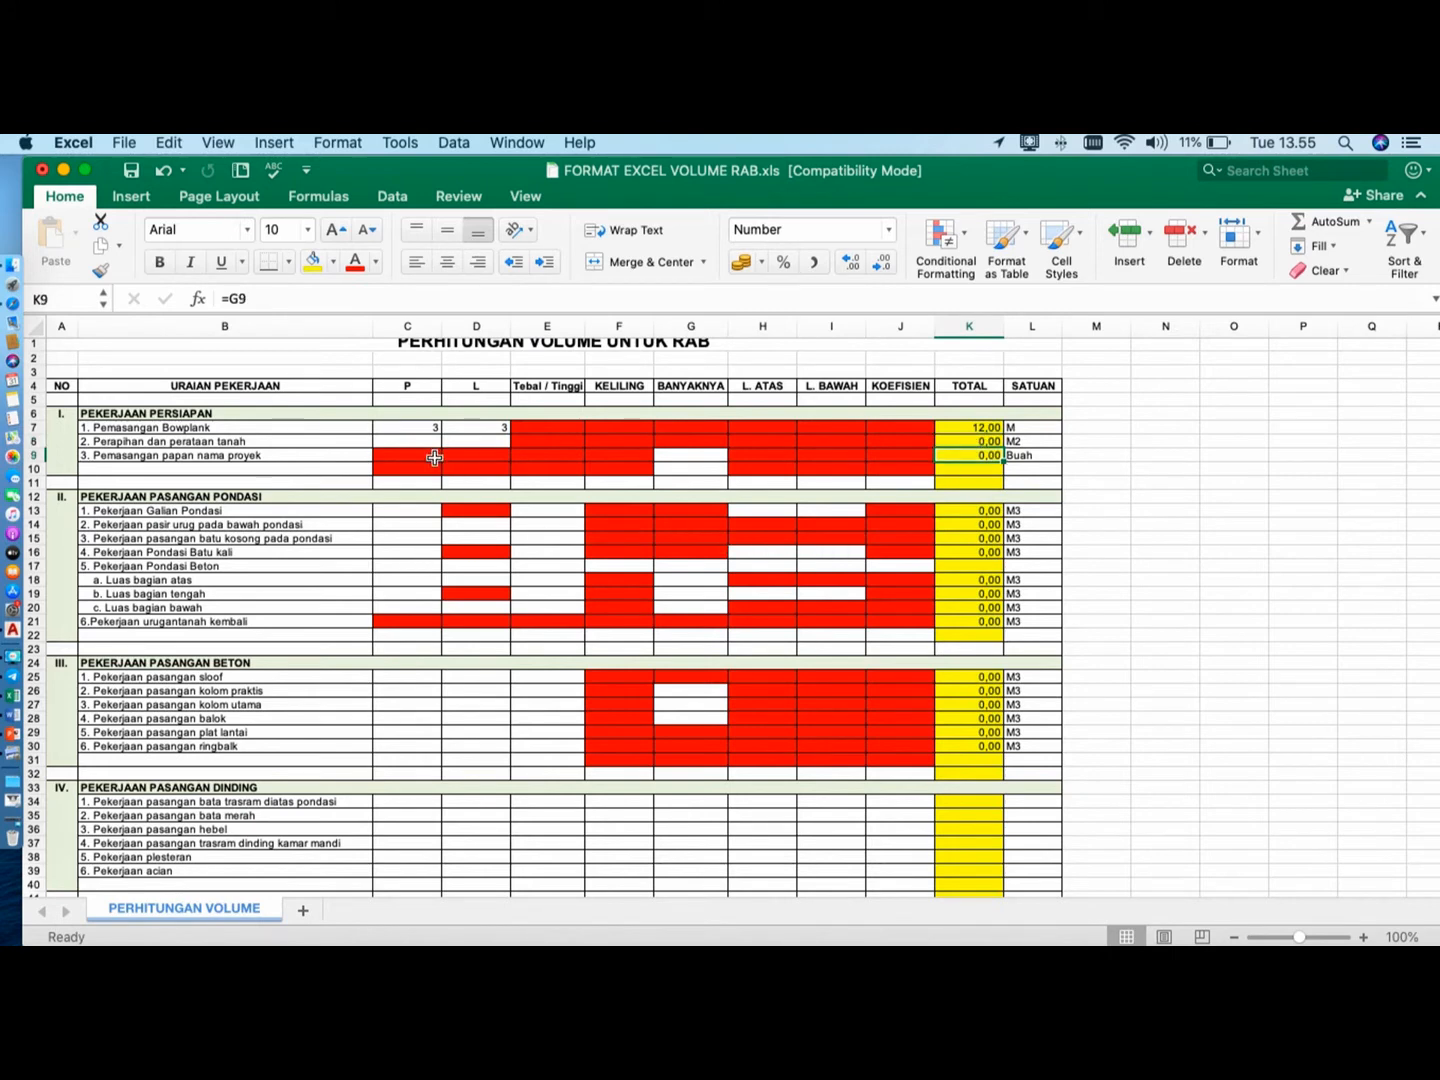
left_click(983, 441)
left_click(988, 582)
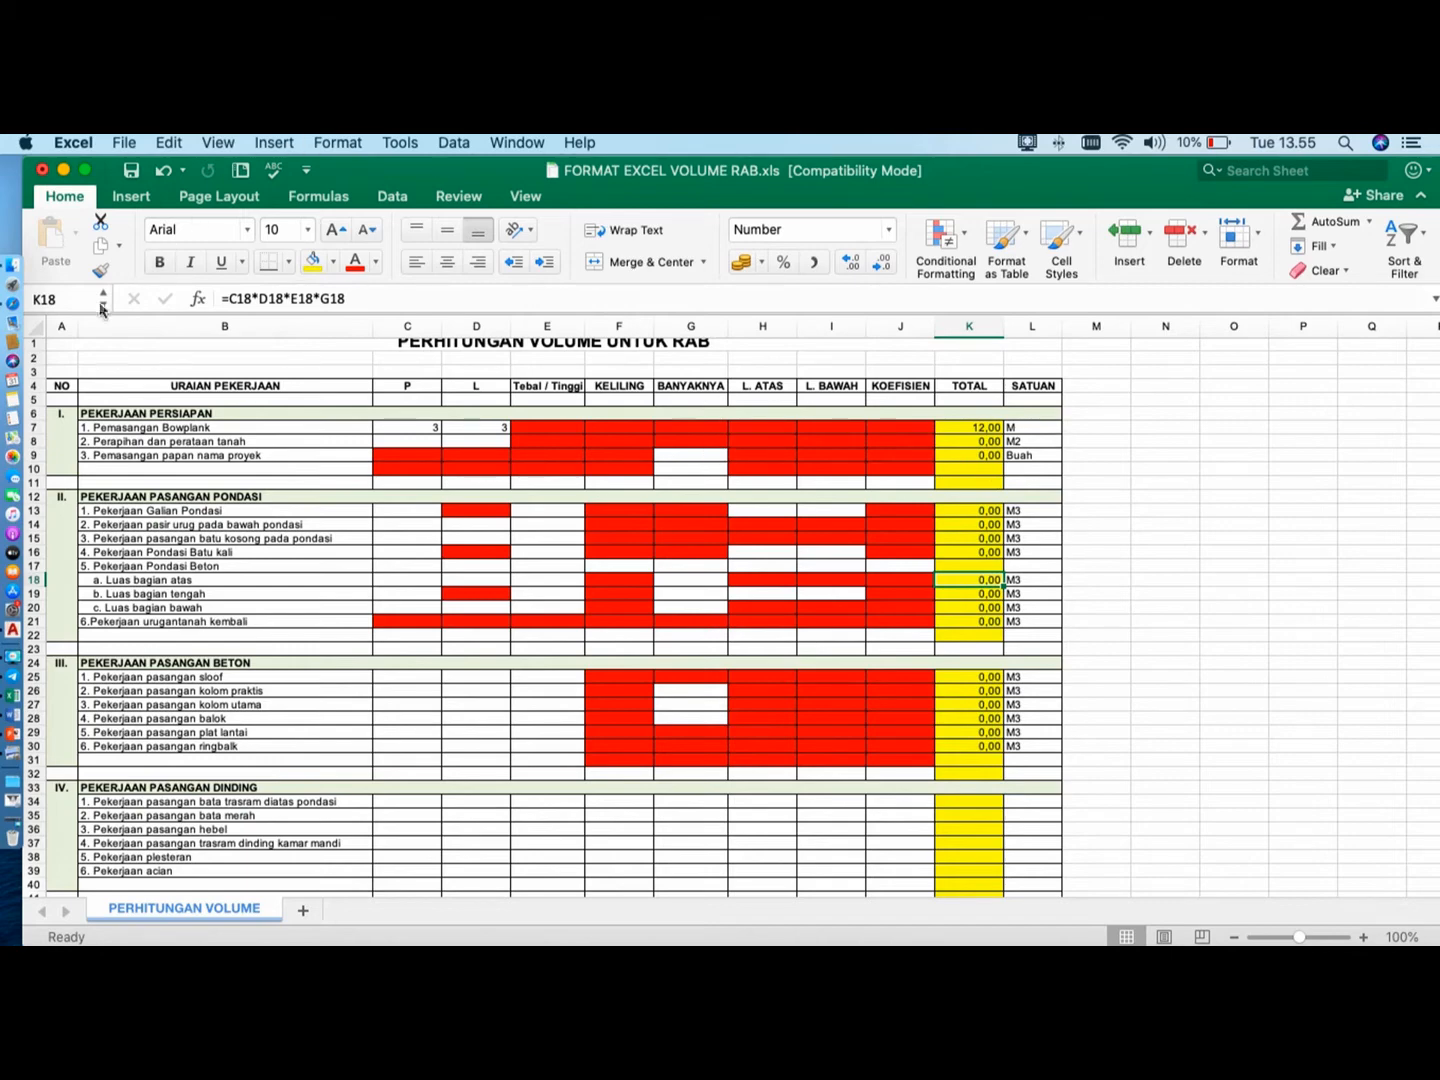
- Switch to the TUT_POS_denah floor plan in Preview and move its window to uncover the volume sheet's work items and P column
key("ctrl+Up")
left_click(462, 552)
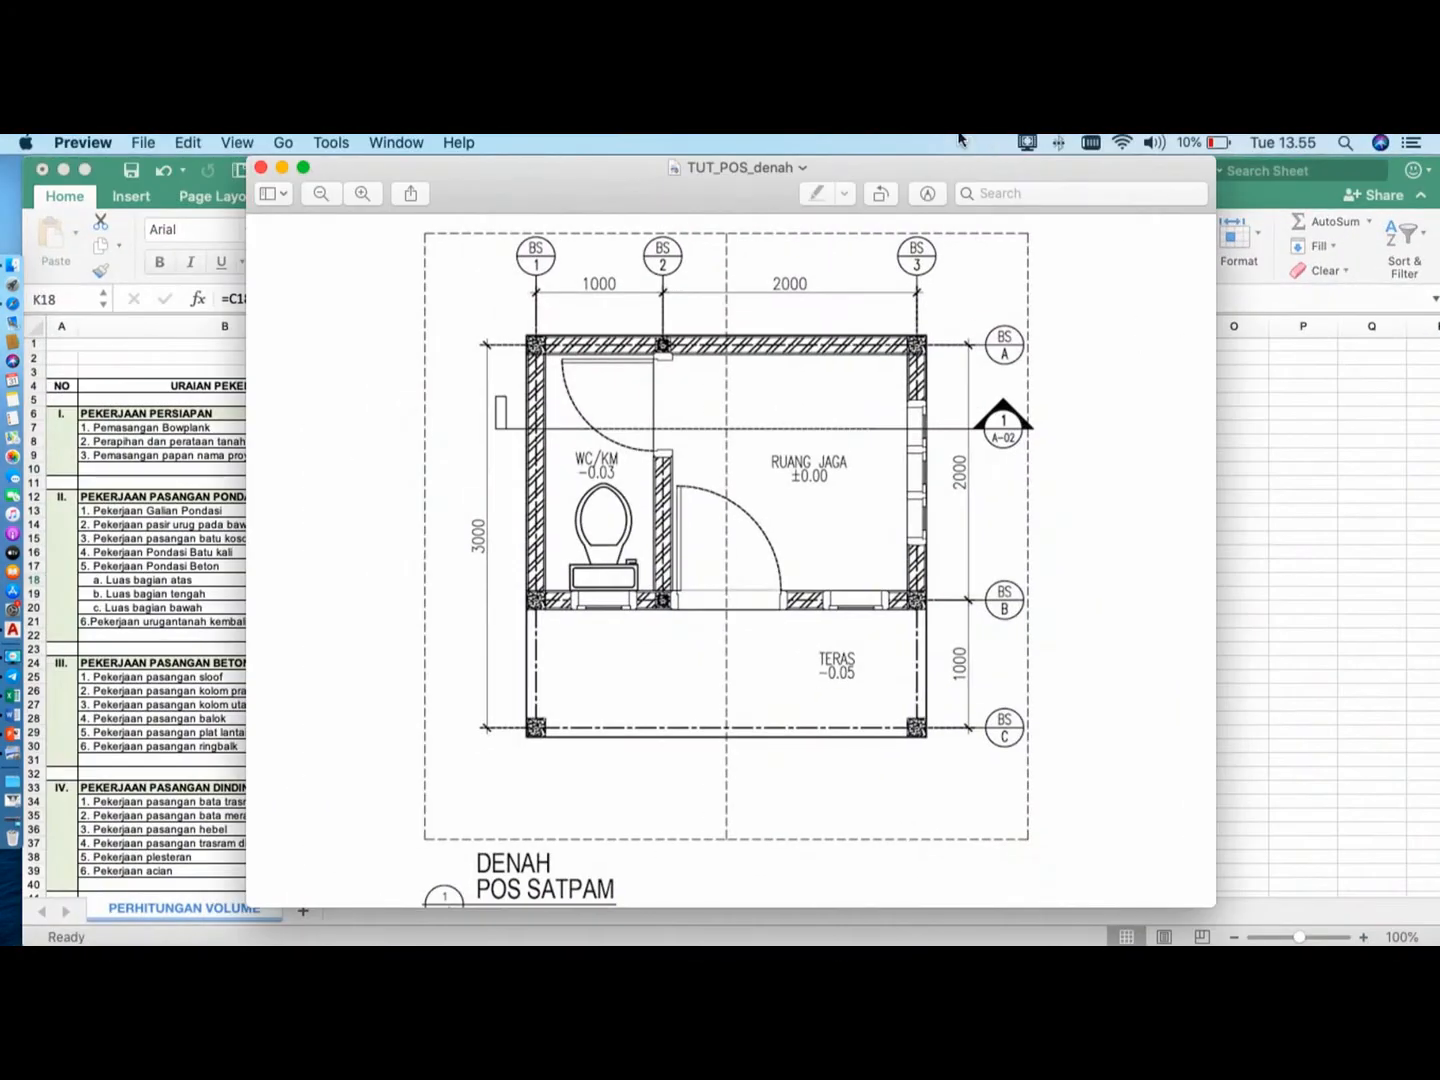
left_click_drag(911, 159, 1171, 160)
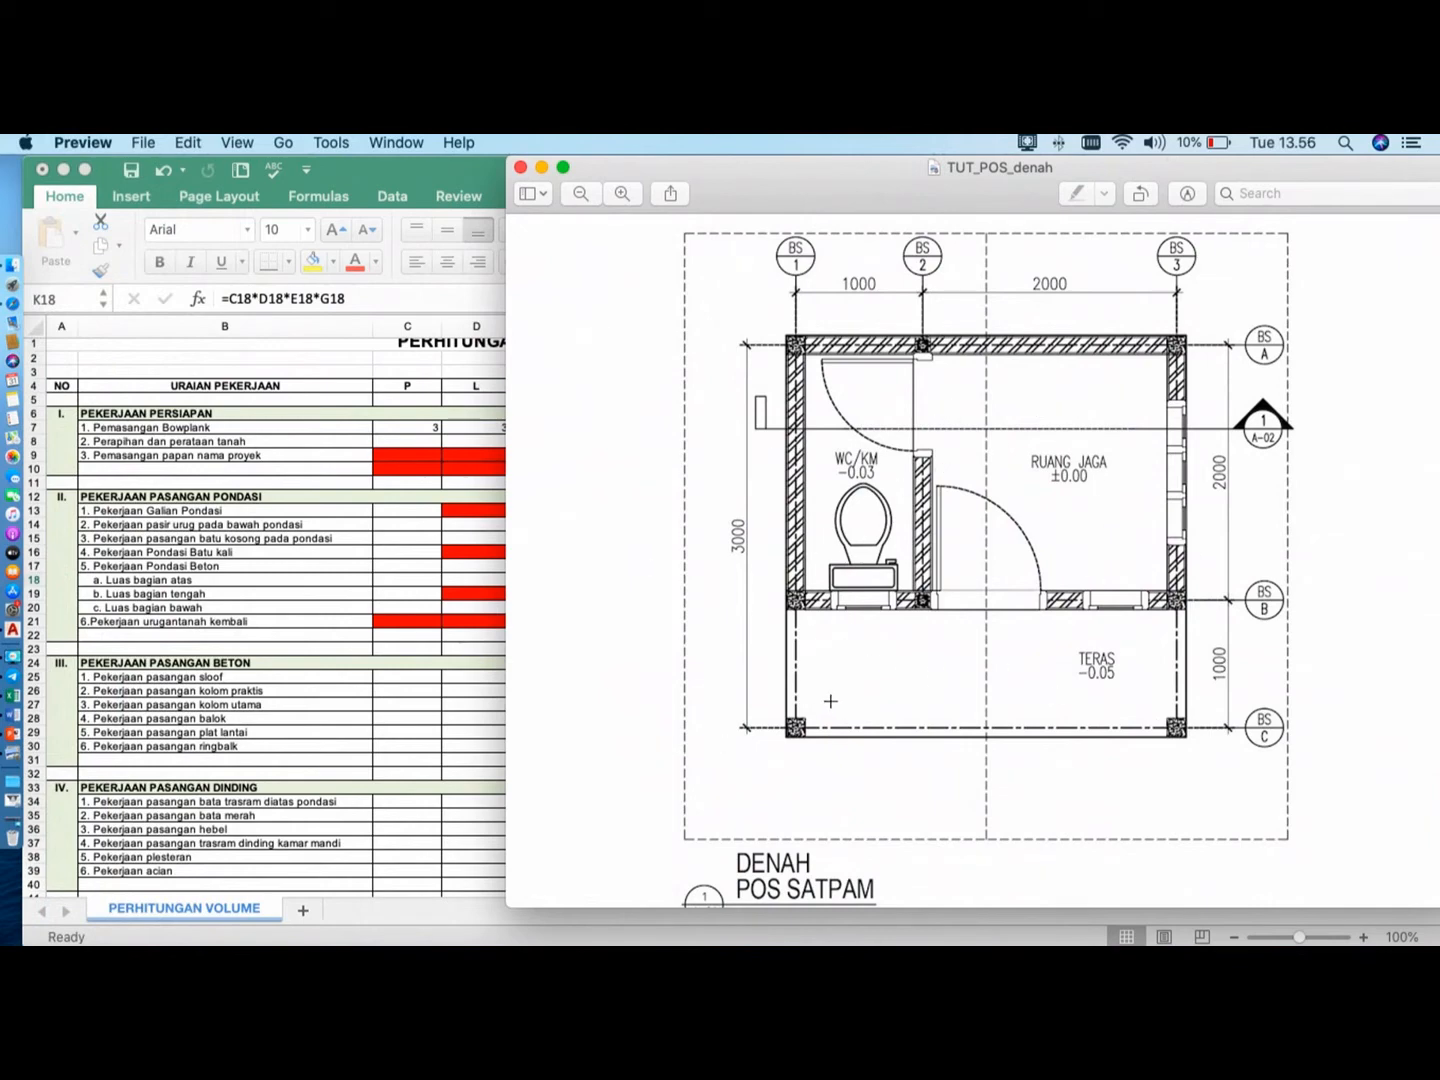
- Return to Excel, enter 3 for P and 3 for L in the Perapihan dan perataan tanah row, and check its TOTAL formula
left_click(434, 443)
left_click(426, 446)
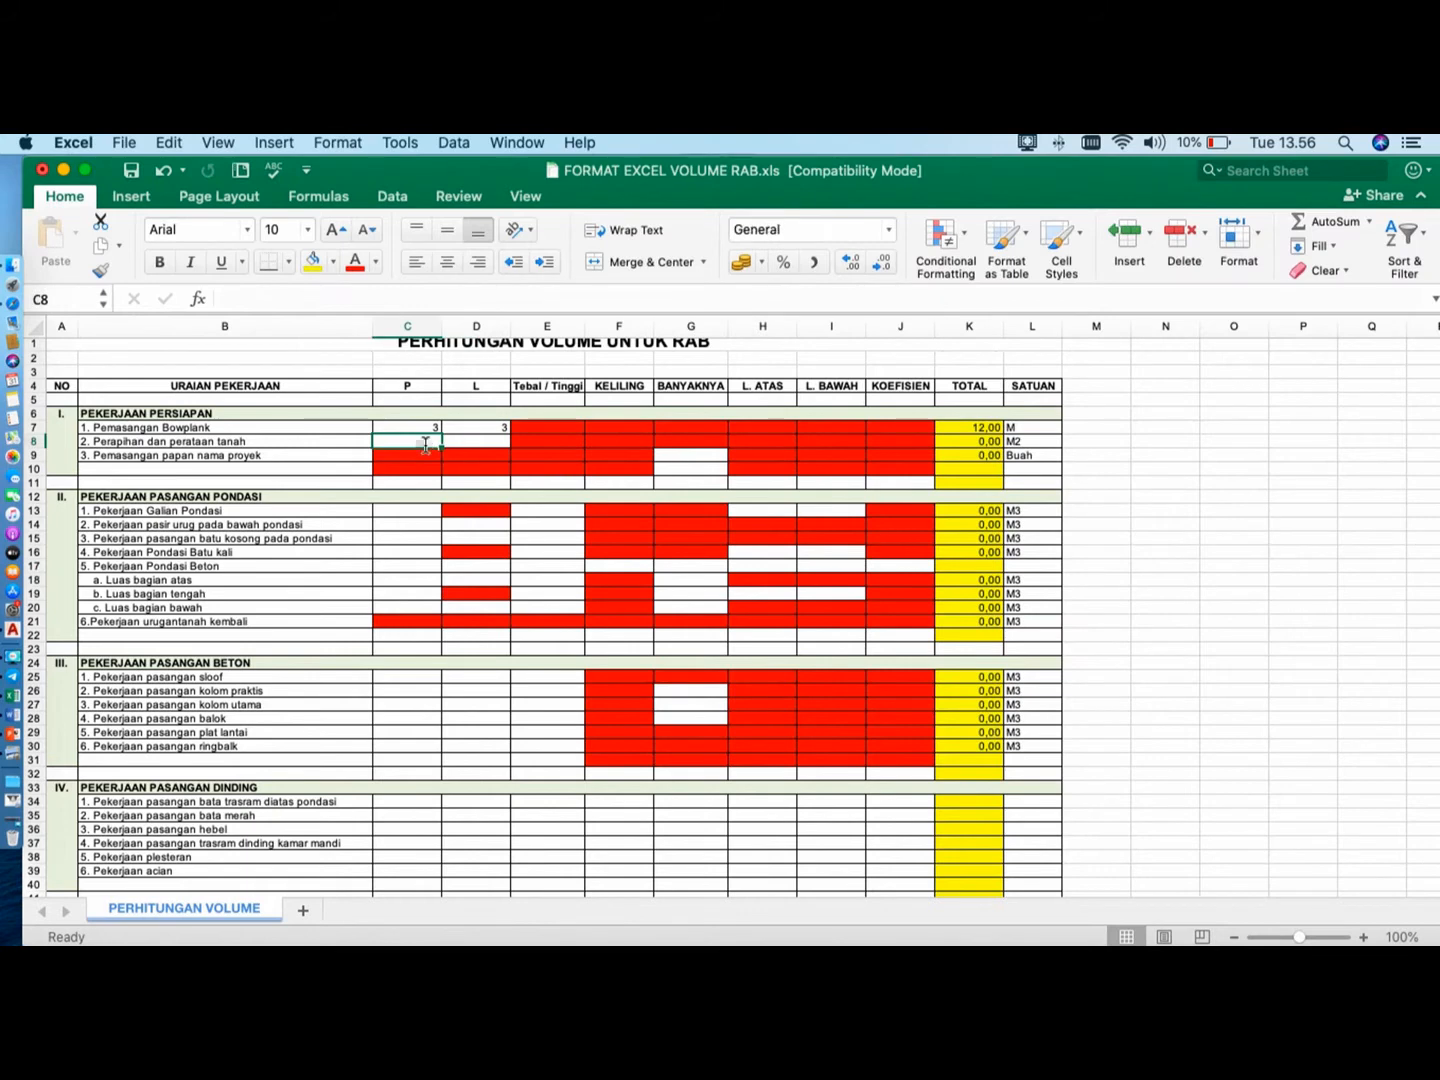
type("3")
left_click(478, 444)
type("3")
key("Return")
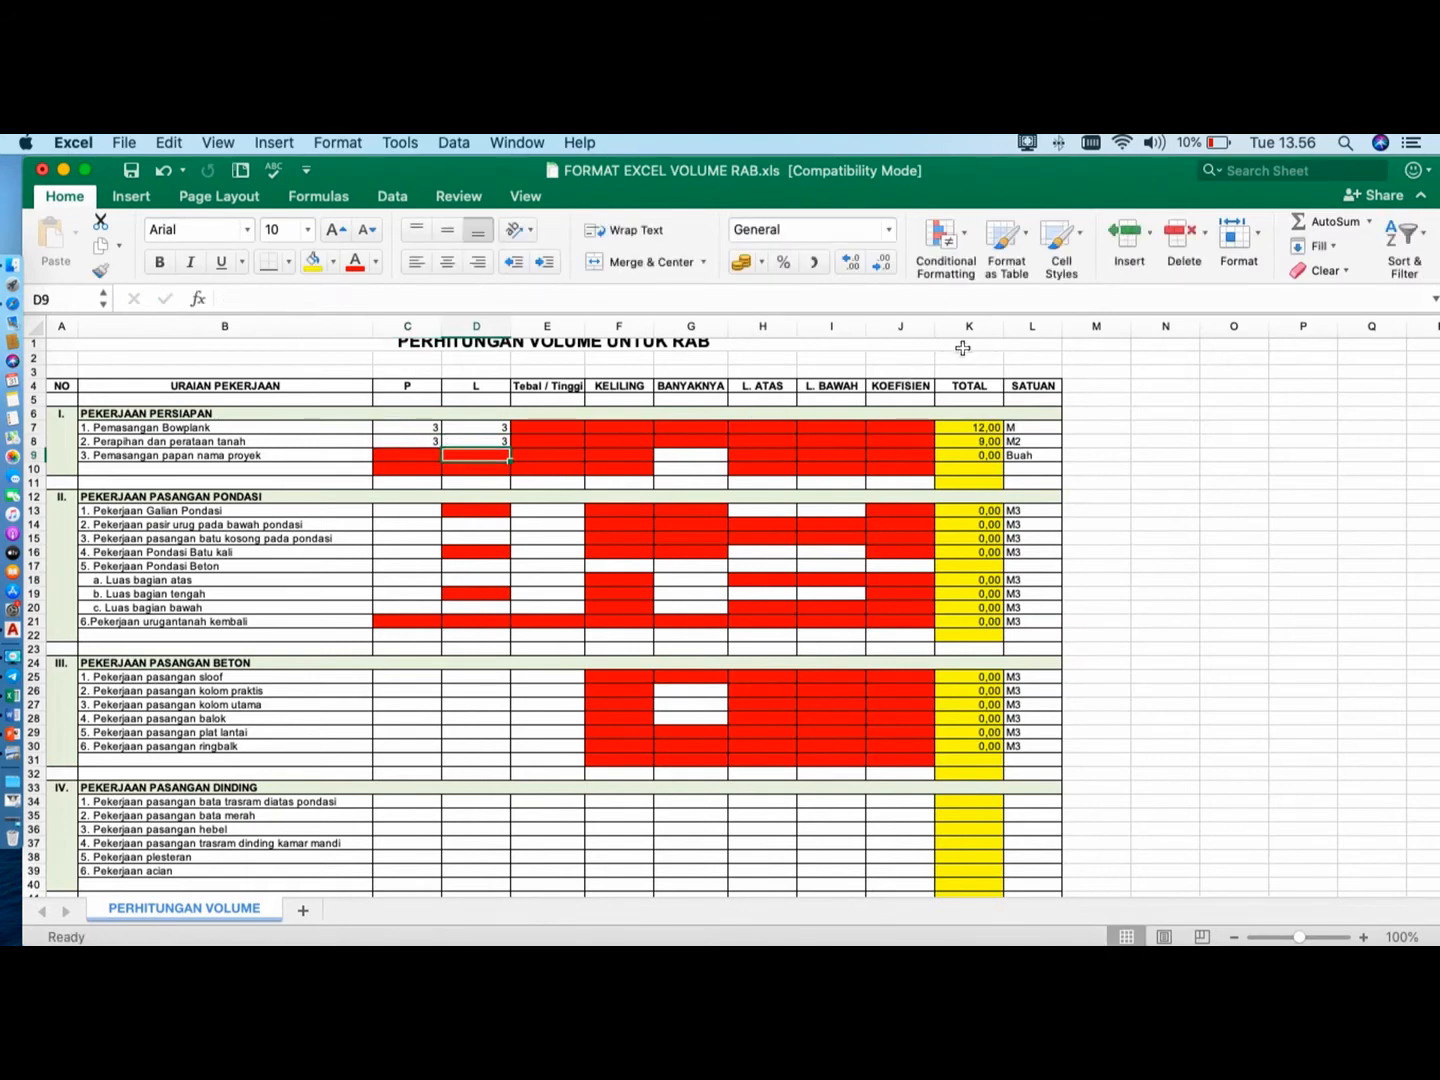
left_click(987, 443)
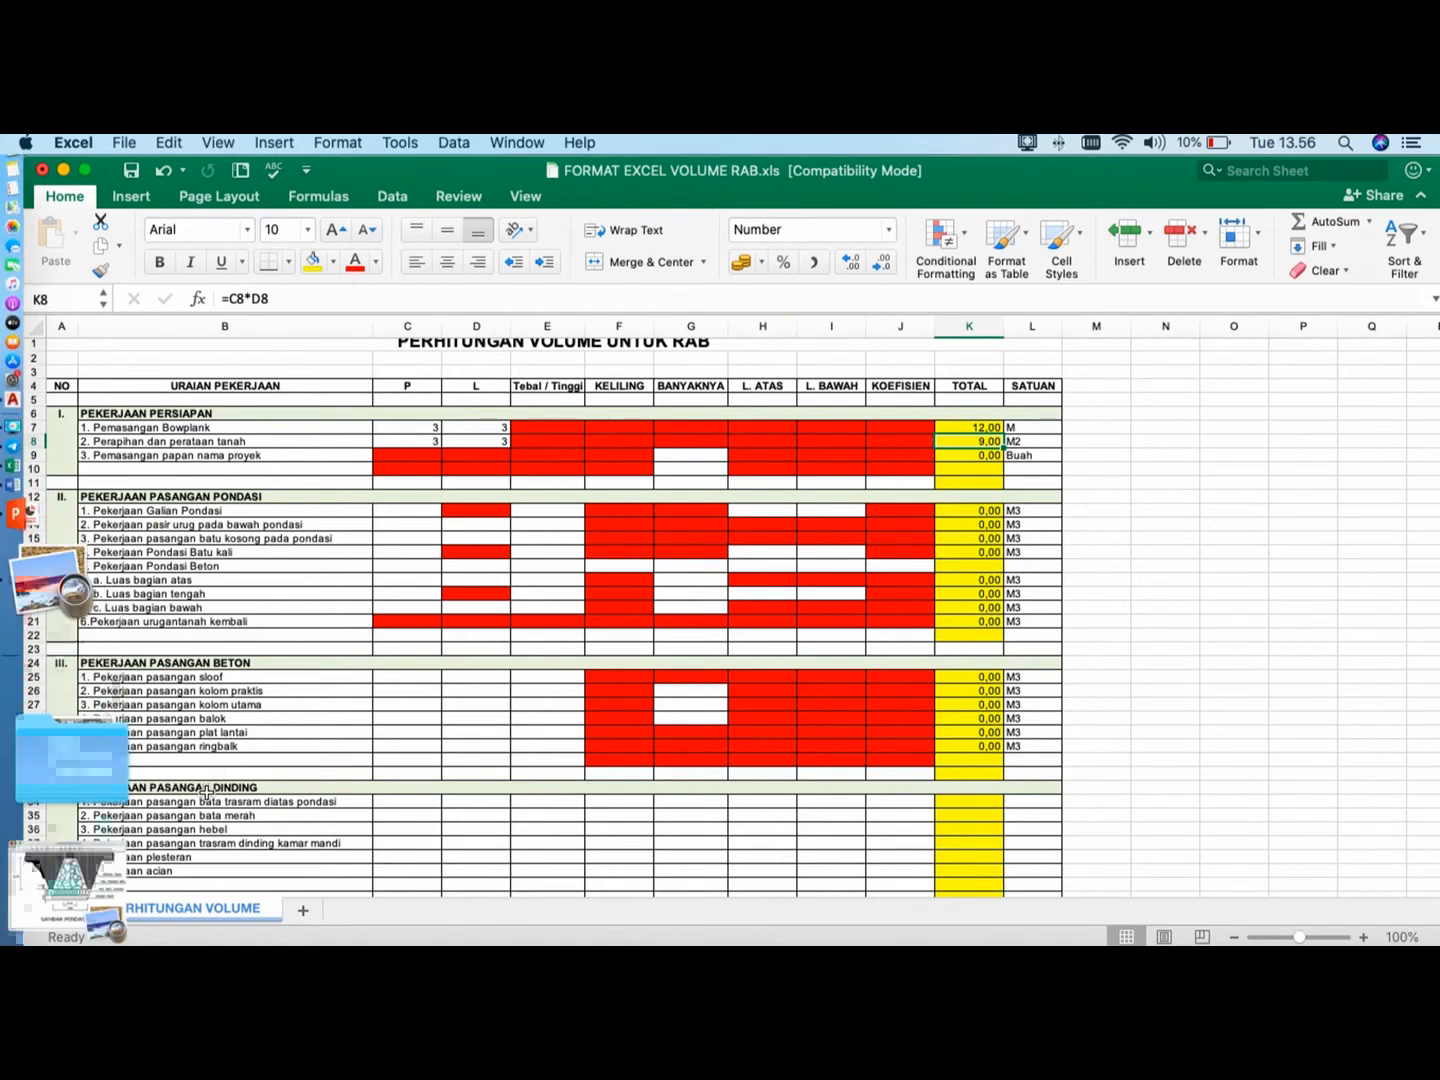
- Consult the floor plan in Preview, return to Excel and enter 1 for BANYAKNYA in the Pemasangan papan nama proyek row
key("ctrl+Up")
left_click(1191, 630)
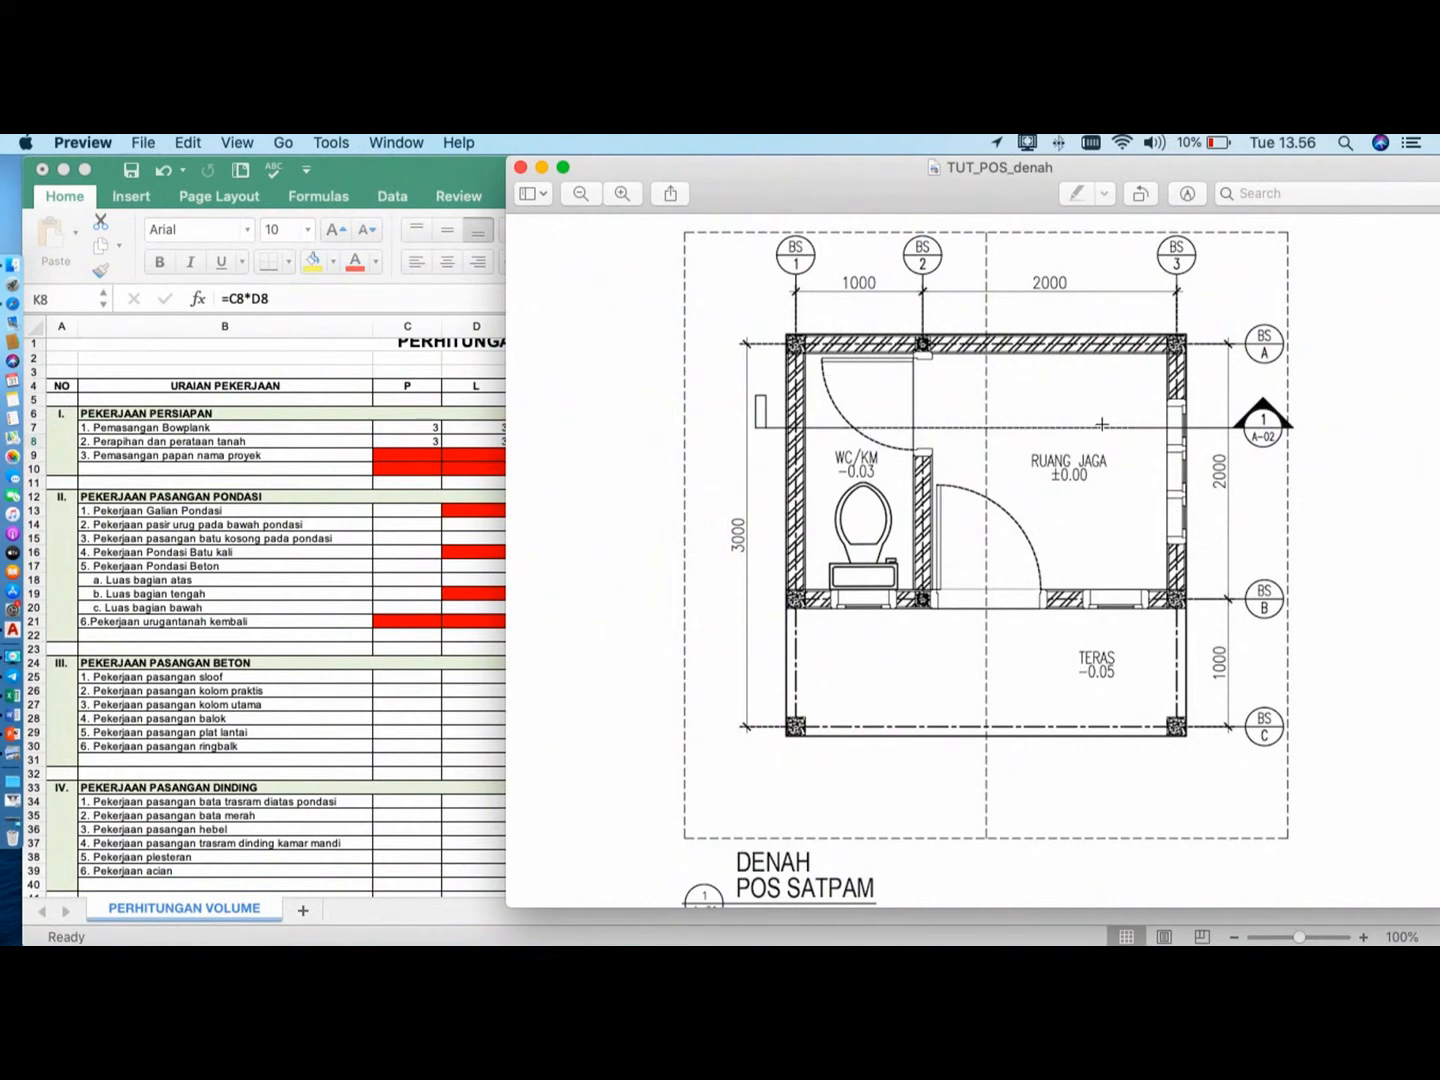
left_click(313, 518)
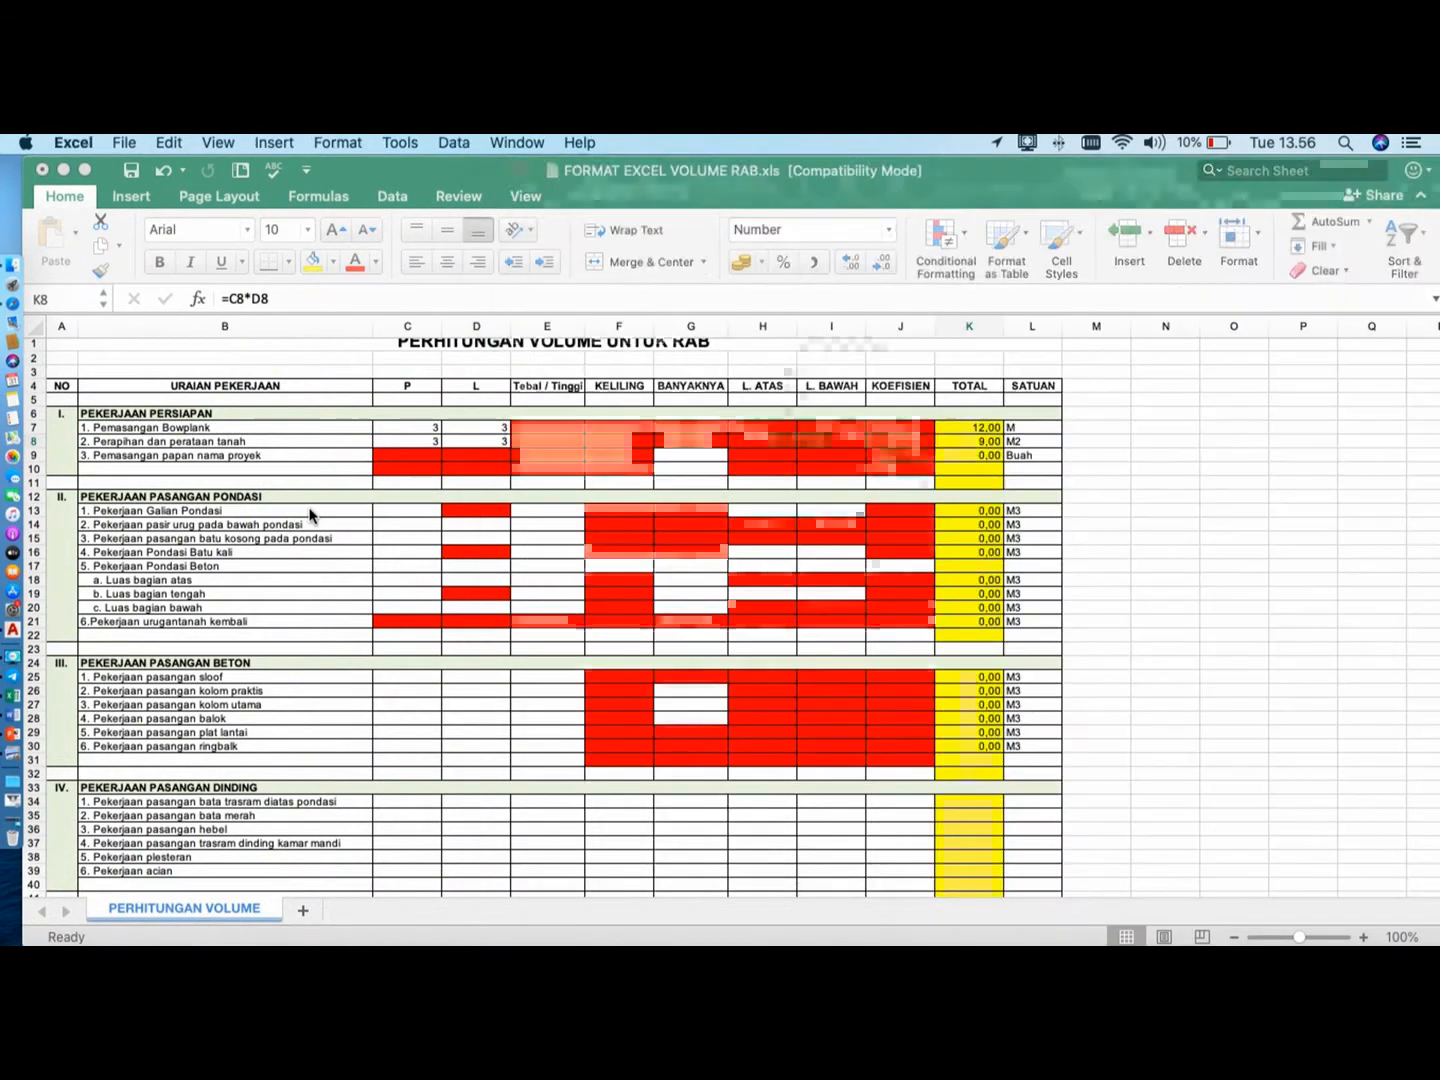
left_click(703, 459)
type("1")
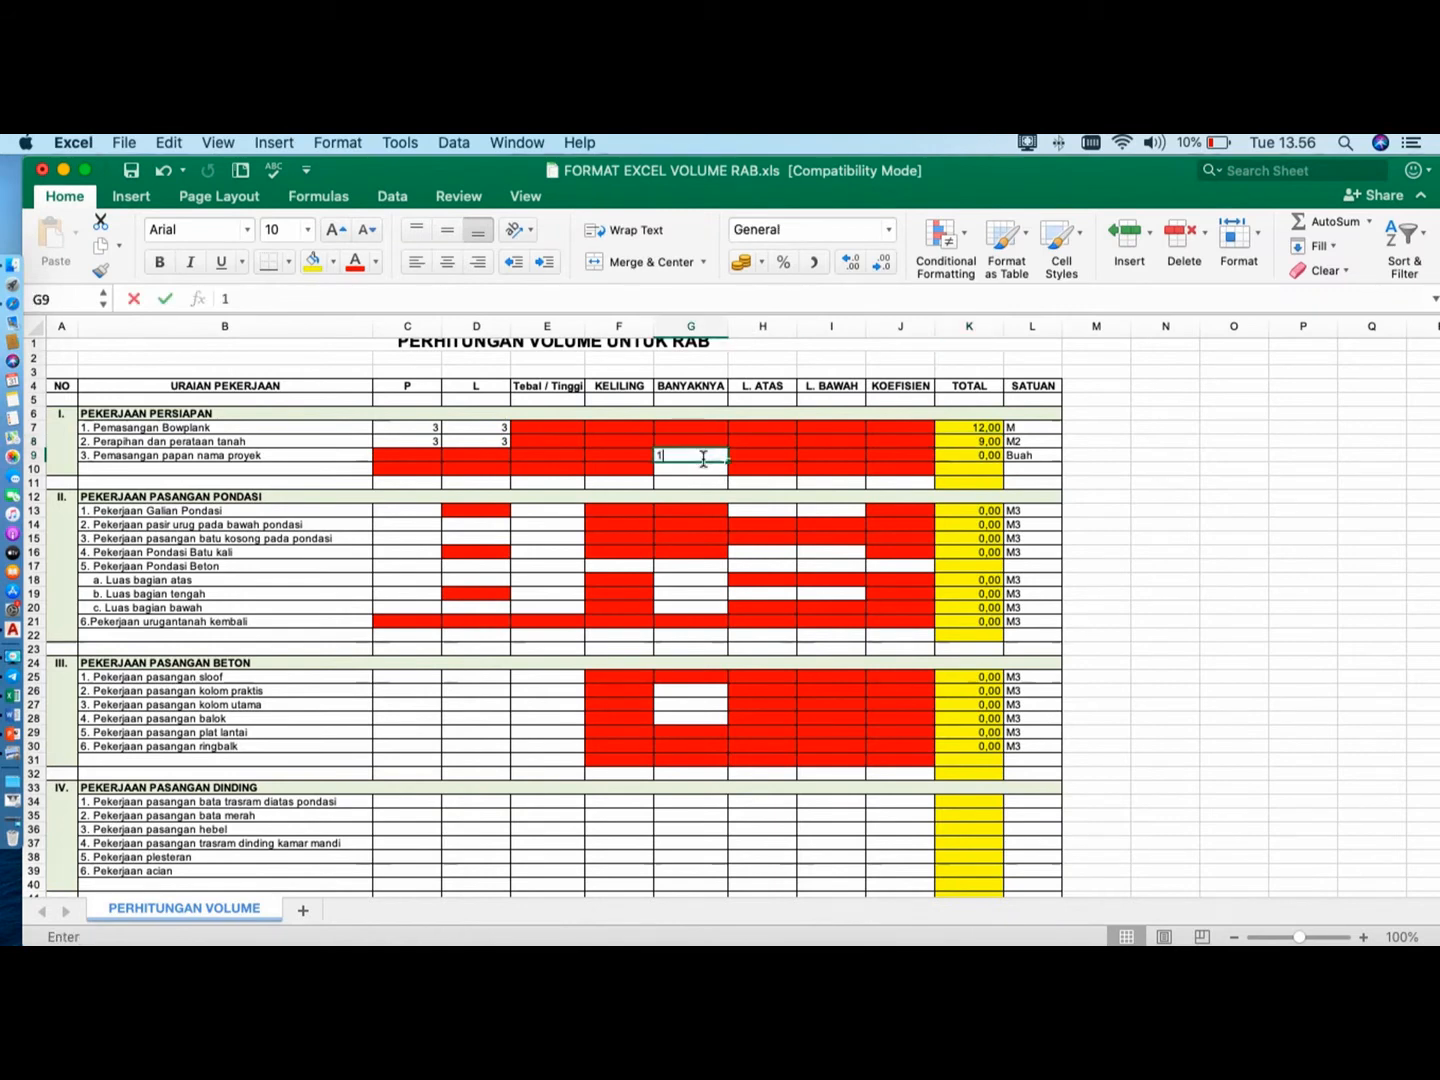
left_click(1013, 482)
left_click(989, 457)
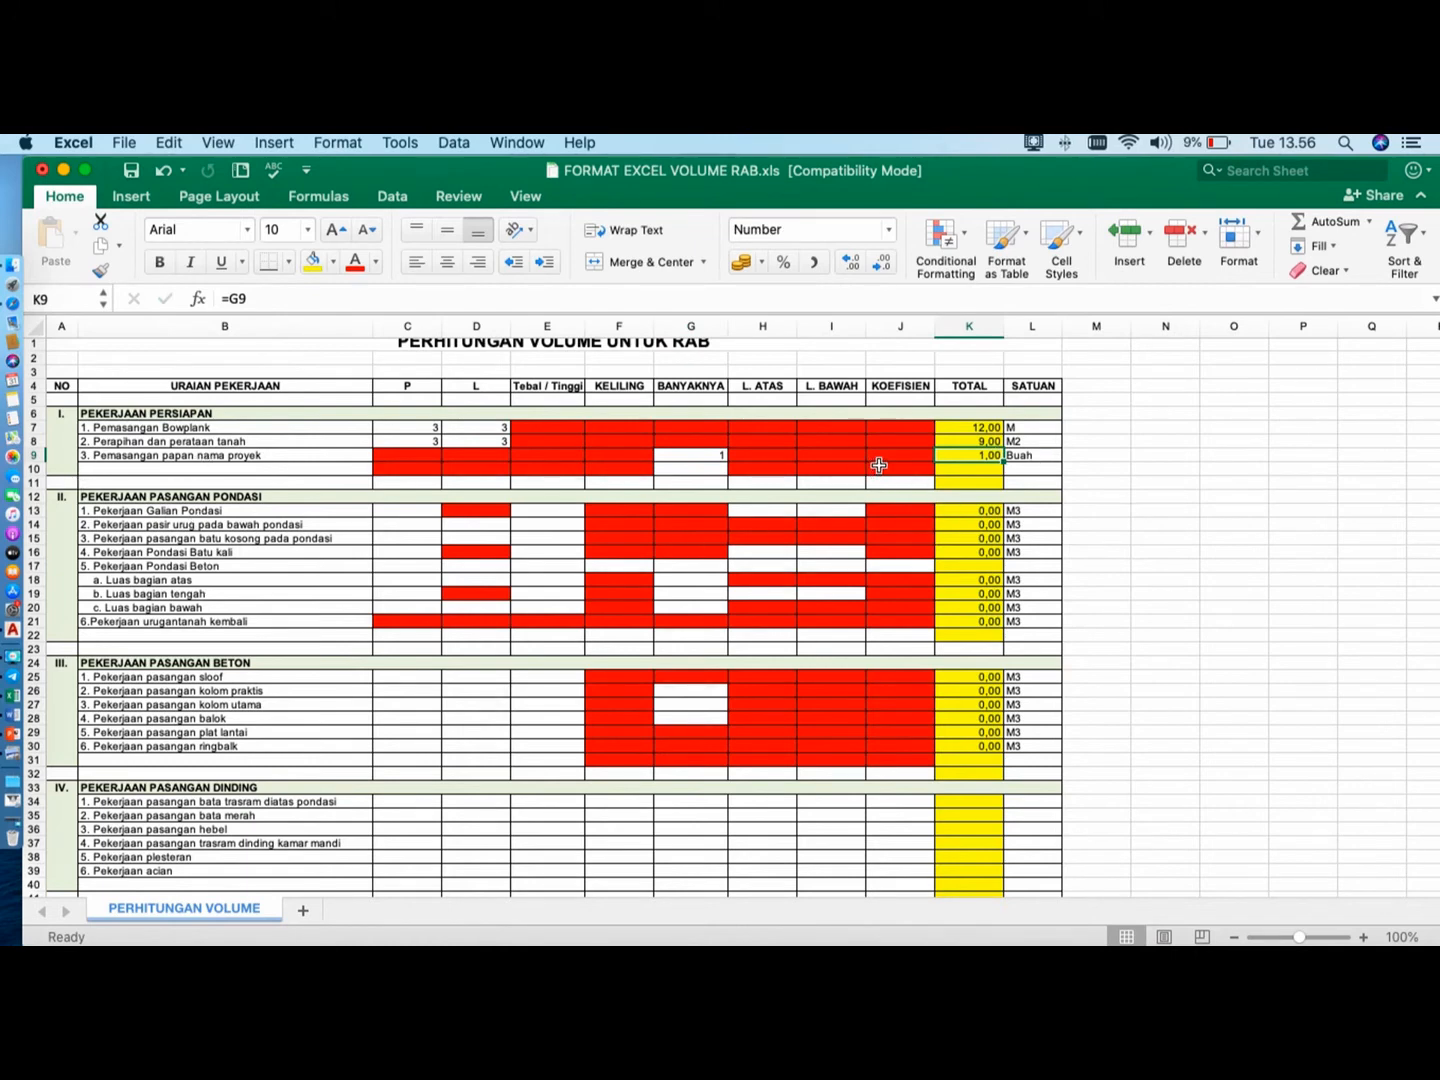
- Examine which cells the Pekerjaan Galian Pondasi row needs filled (P, Tebal / Tinggi, L. ATAS, L. BAWAH) and its TOTAL formula
left_click(421, 522)
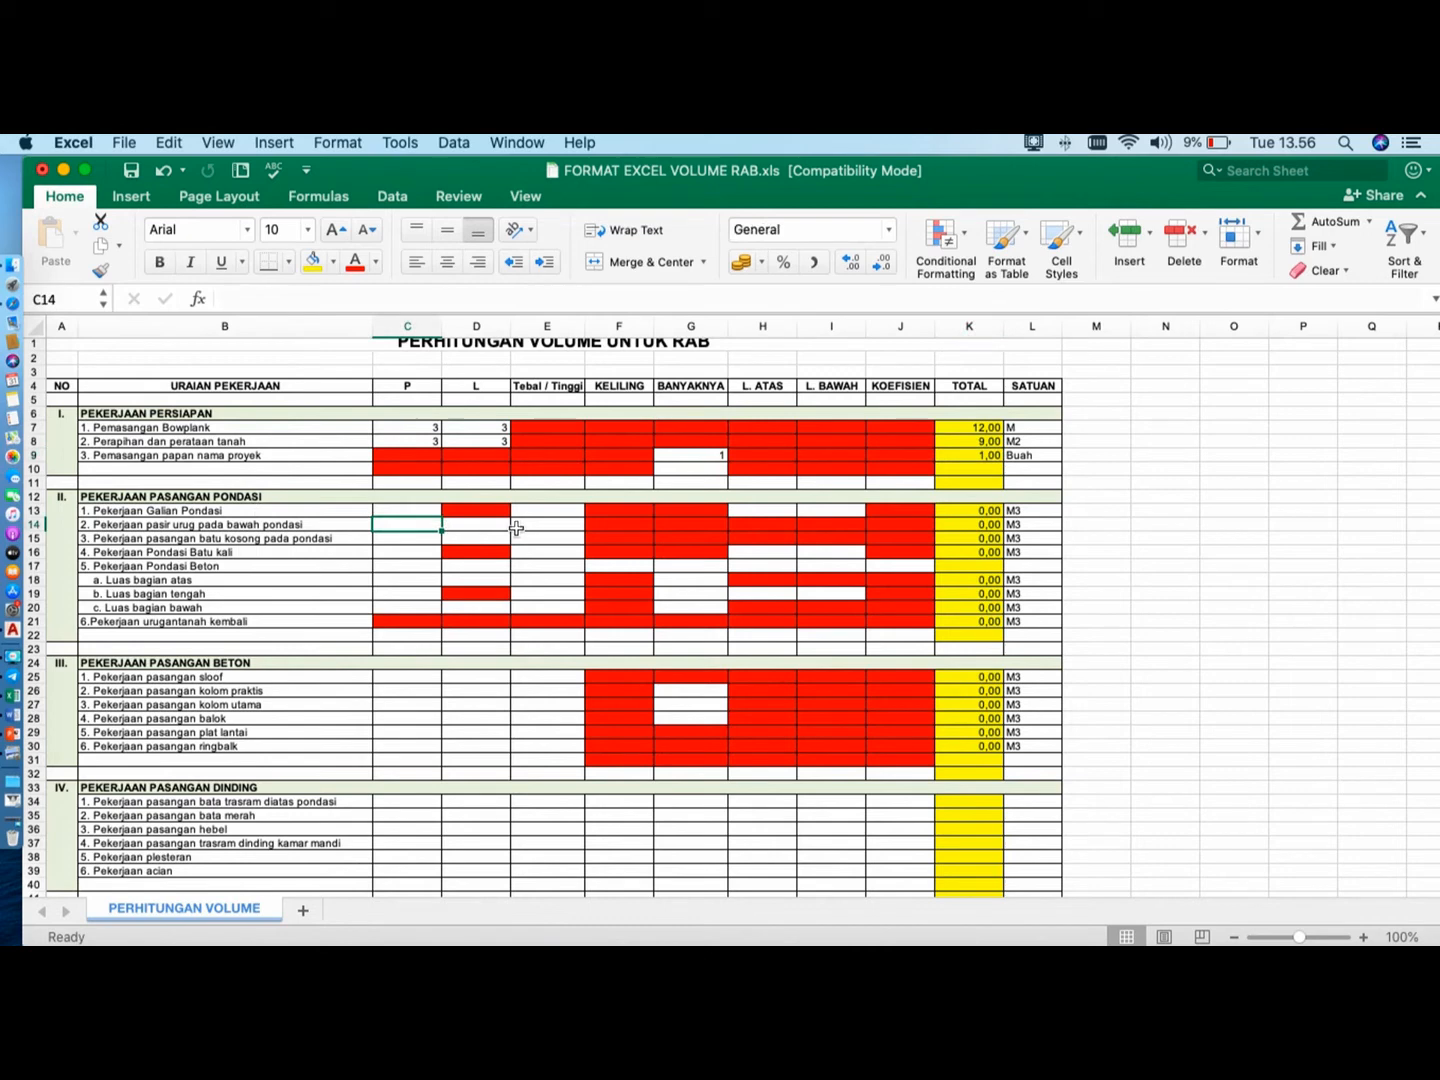
left_click(574, 510)
left_click(395, 509)
left_click(548, 511)
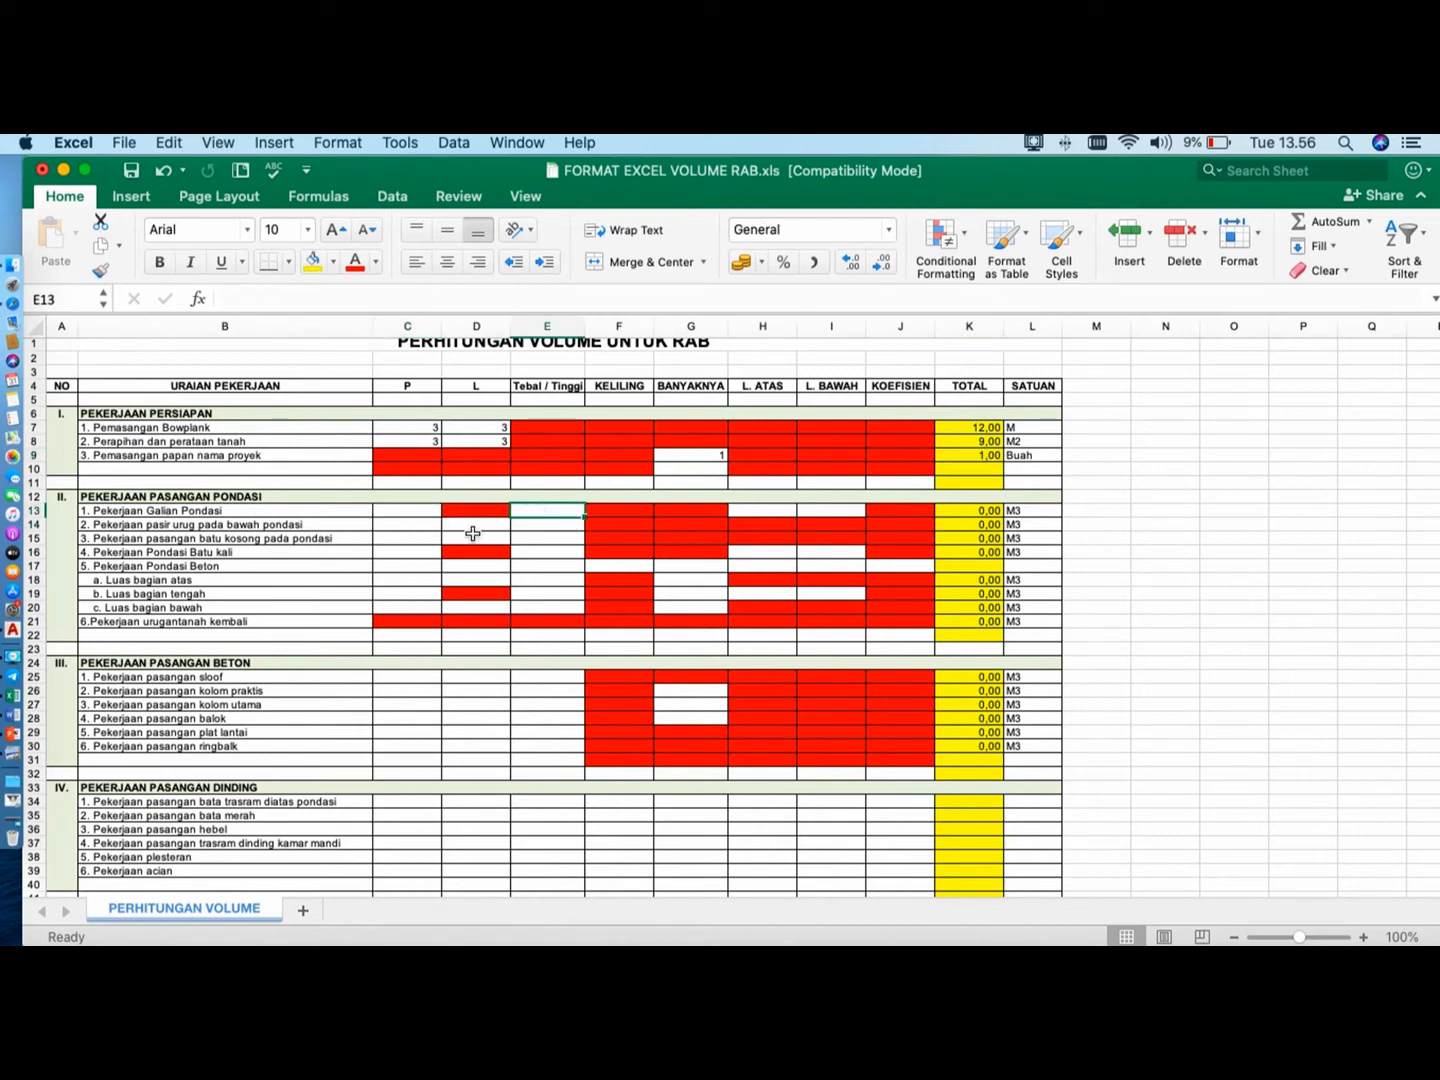
left_click(437, 512)
left_click(578, 523)
left_click(791, 513)
left_click(823, 510)
left_click(386, 512)
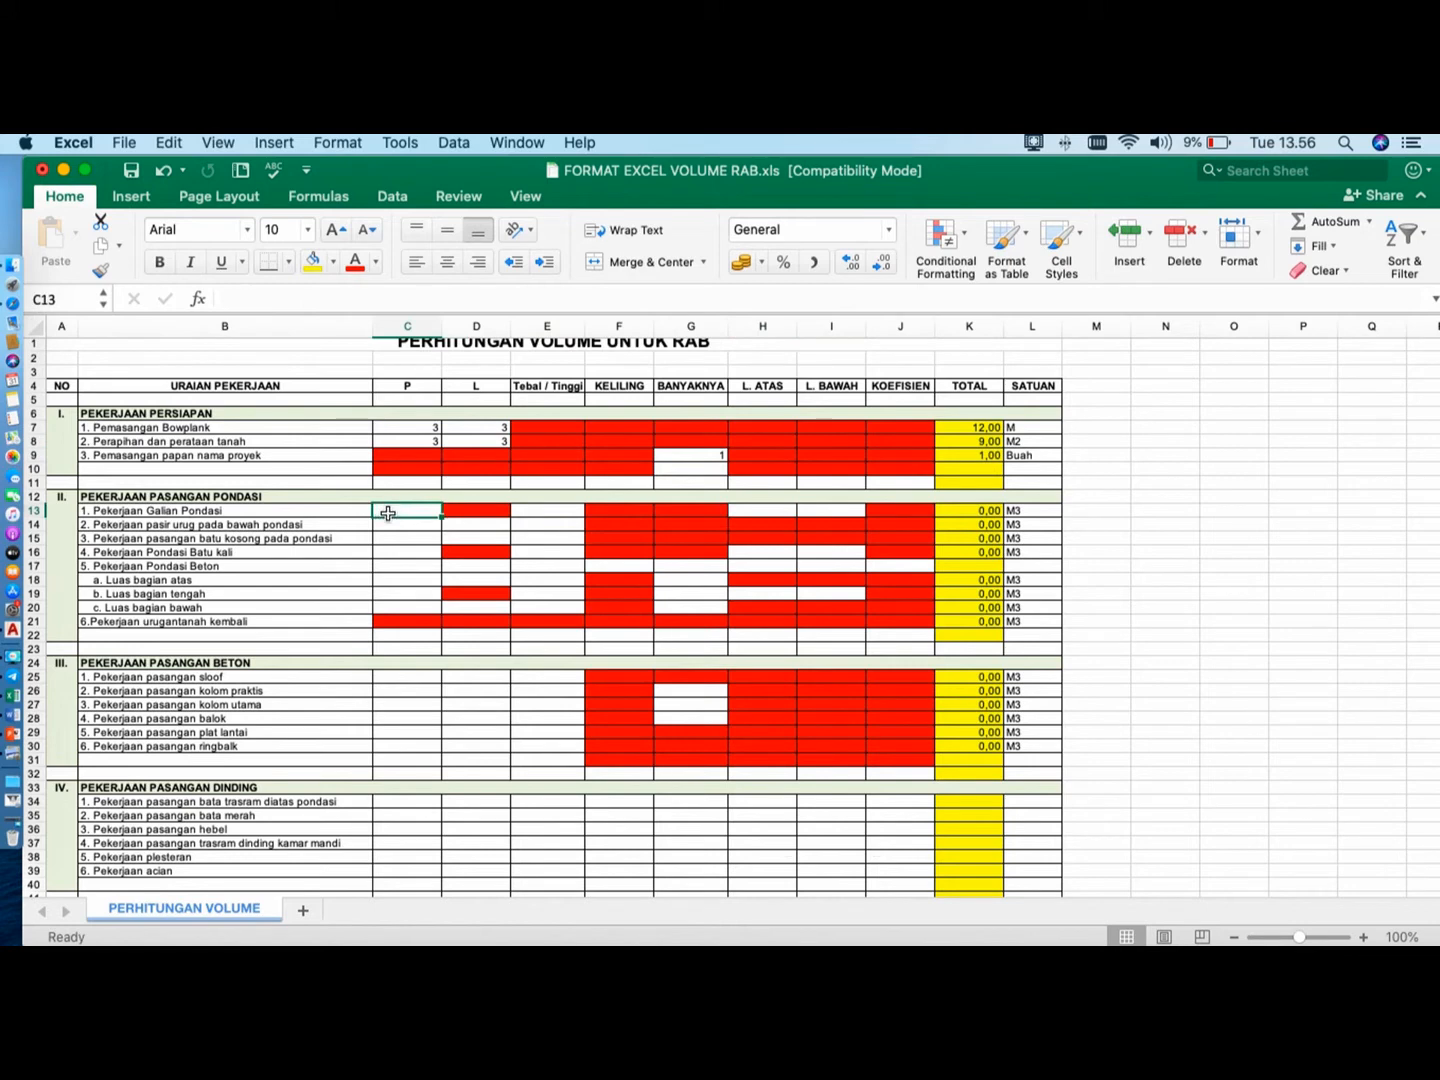
left_click(980, 514)
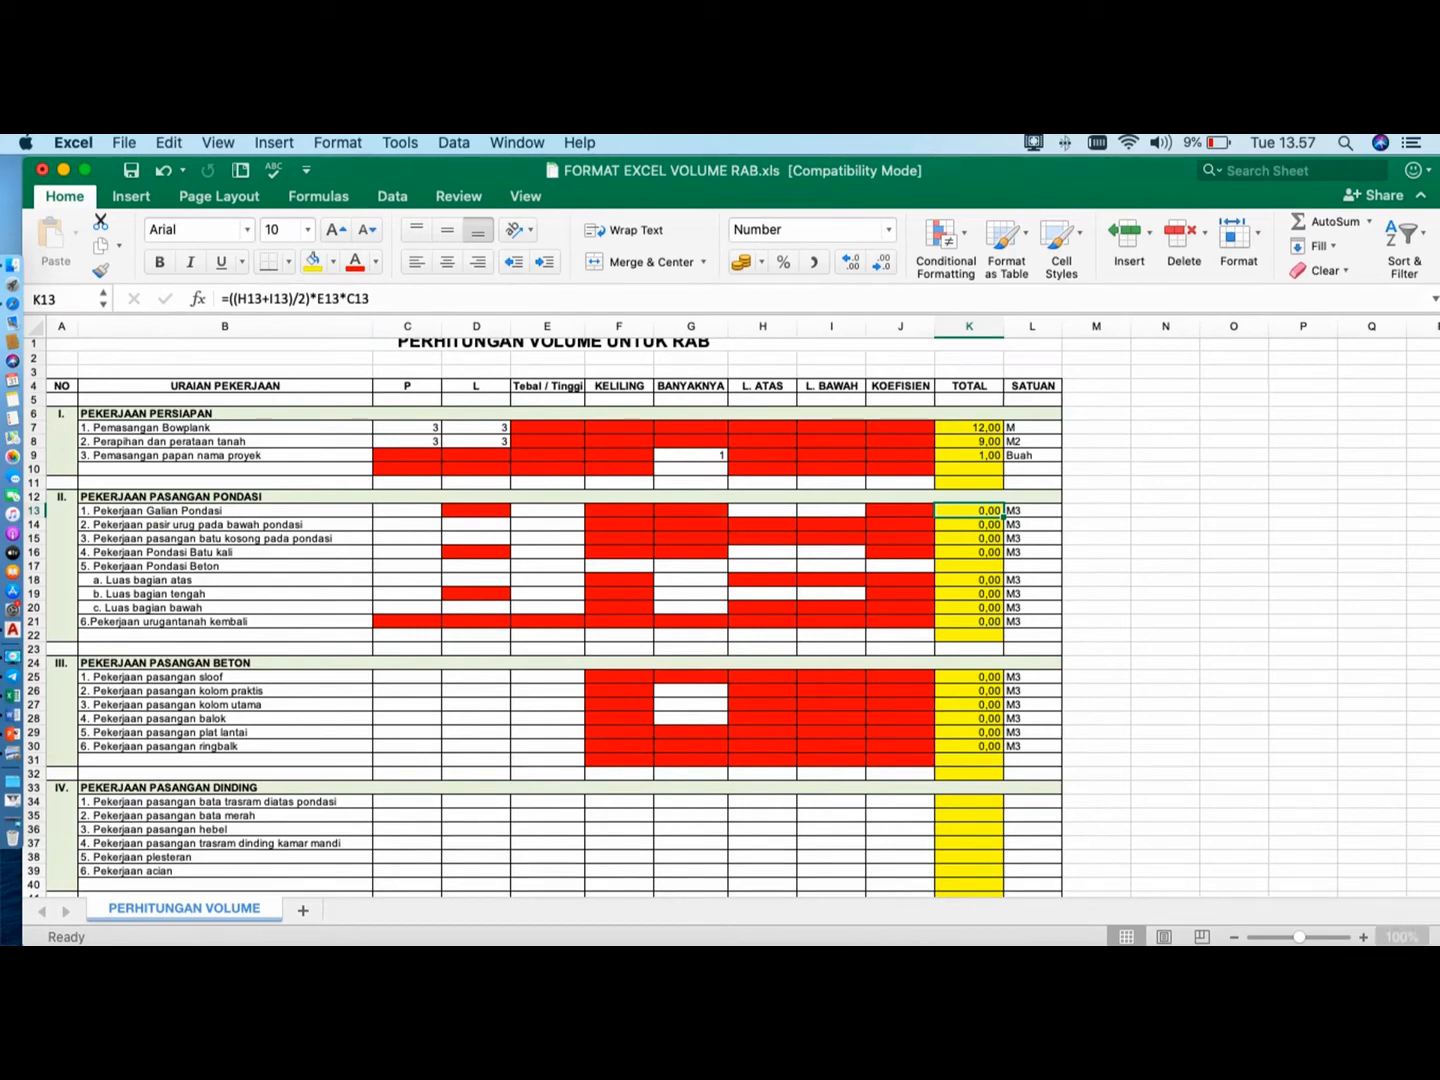
- Consult the drawing in Preview, return to Excel and enter 13 for P in the Pekerjaan Galian Pondasi row
mouse_move(1438, 943)
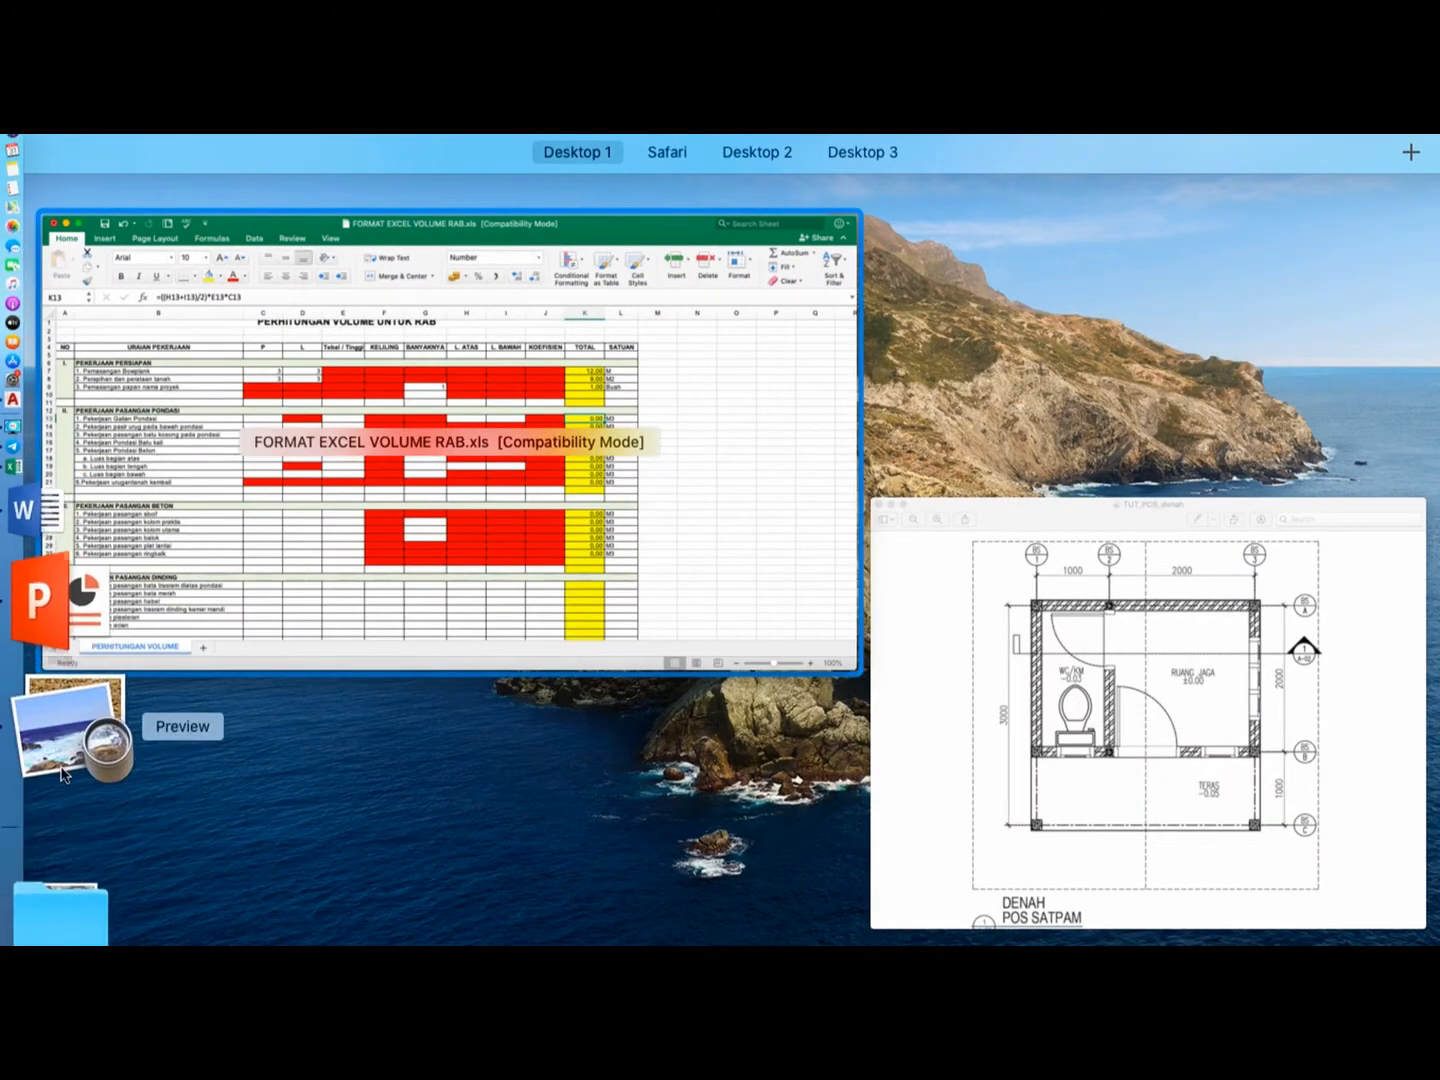
left_click(62, 806)
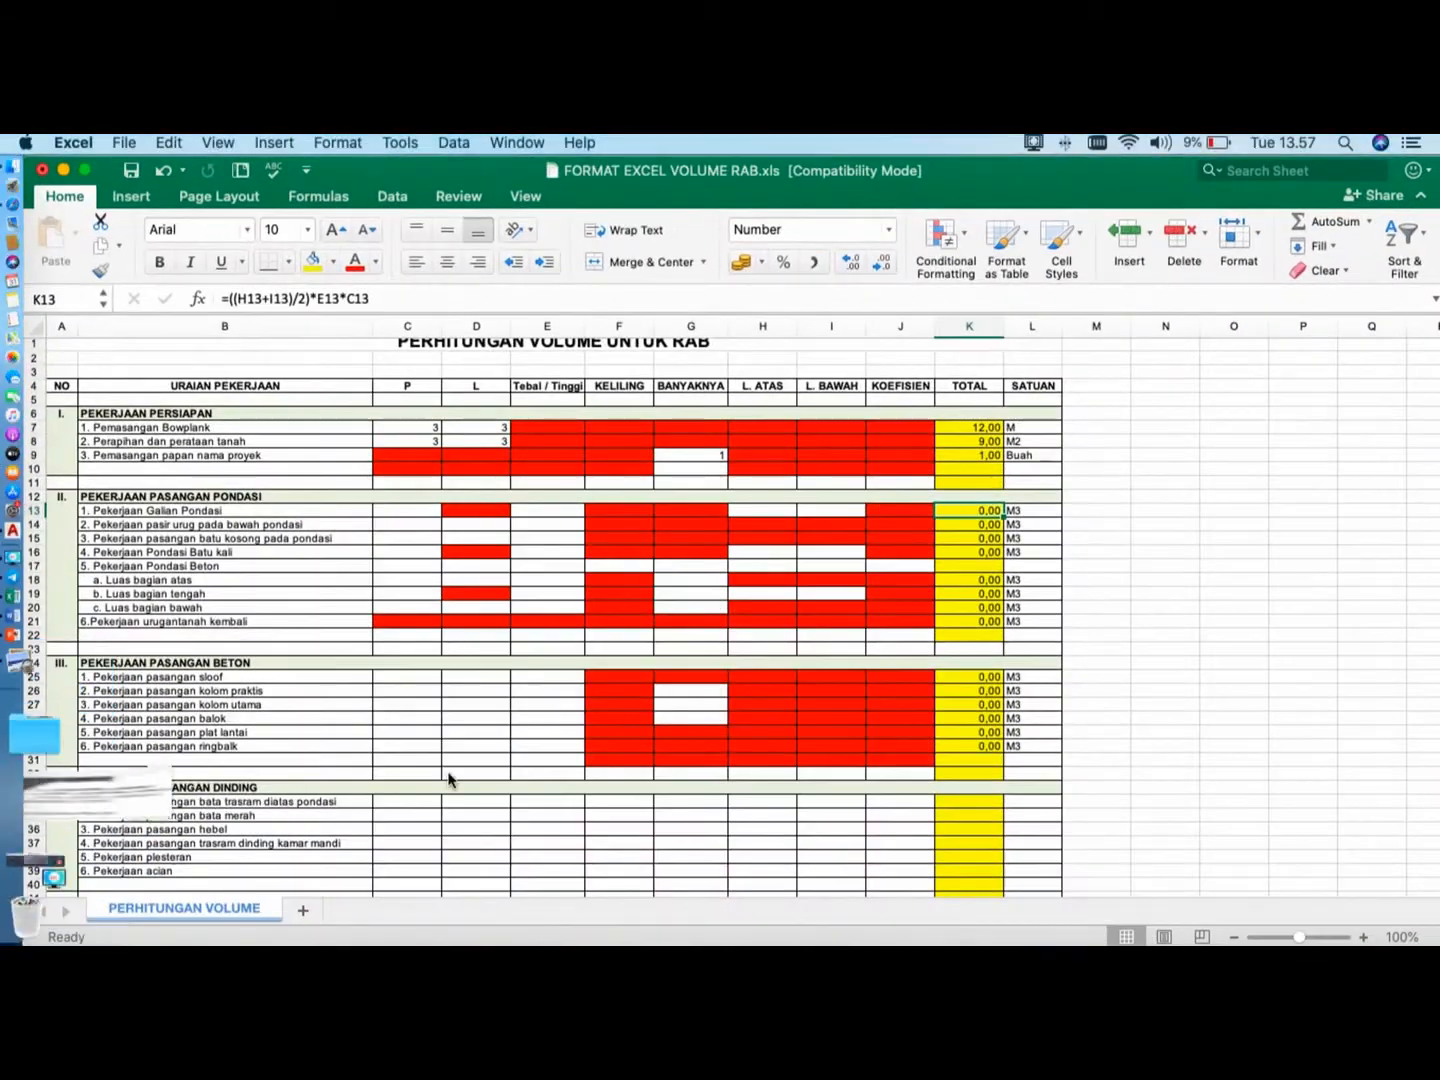
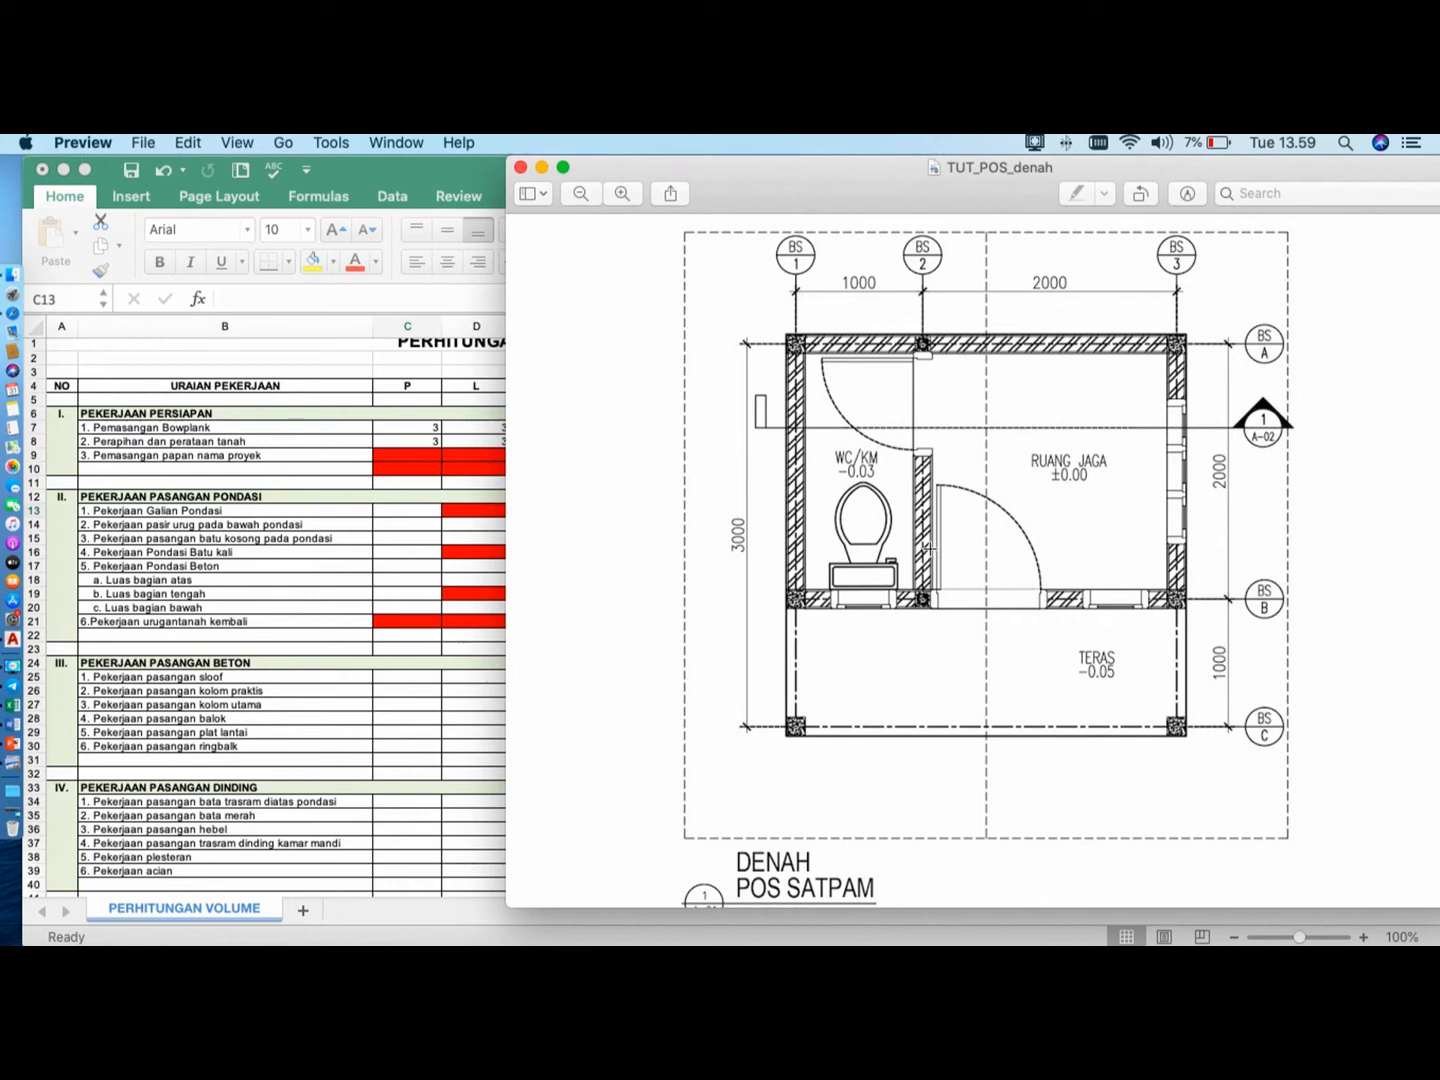
left_click(398, 340)
type("13")
key("Return")
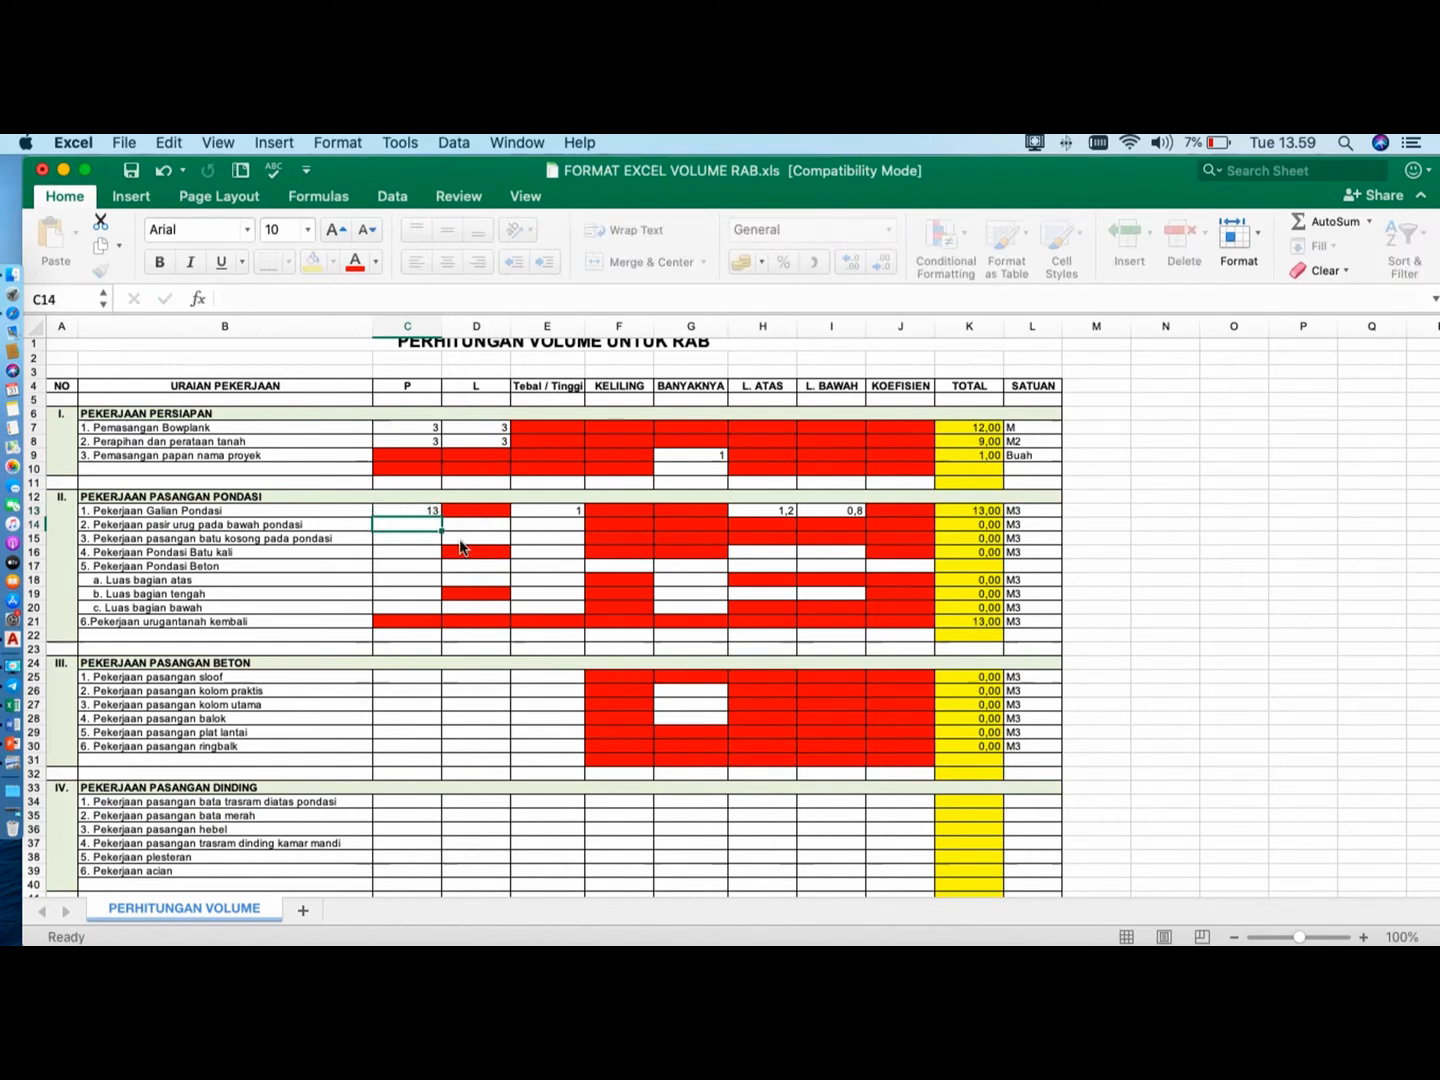
- Check the Pekerjaan Galian Pondasi TOTAL formula against the row's P, Tebal / Tinggi, L. ATAS and L. BAWAH cells
left_click(985, 514)
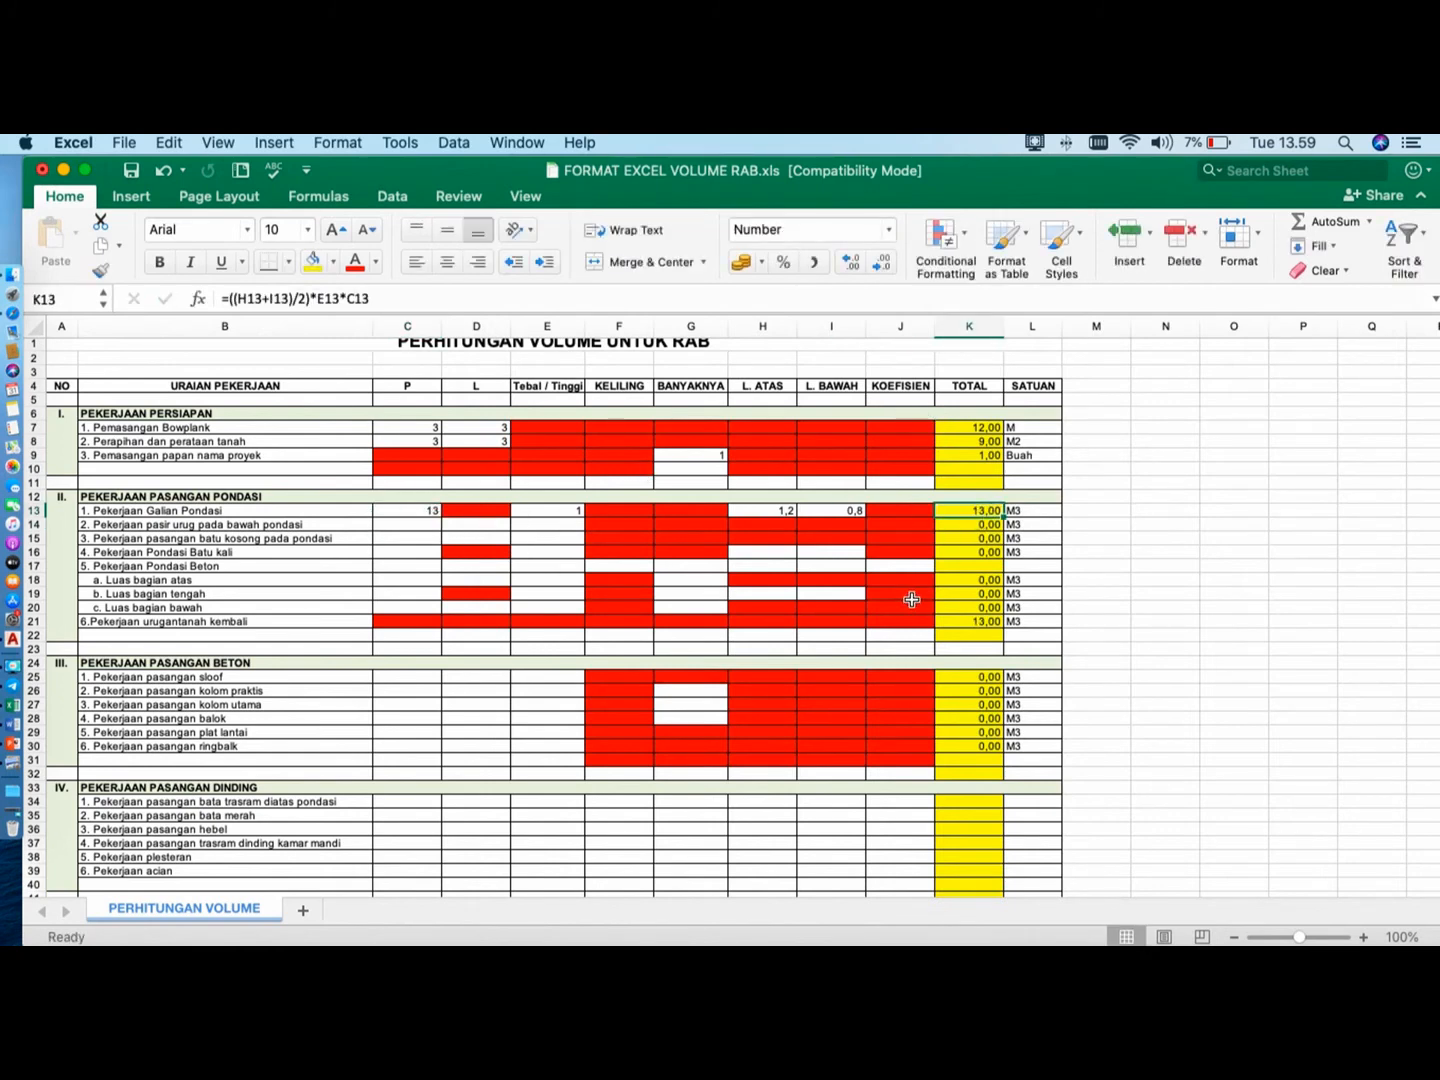
left_click(431, 511)
left_click(978, 512)
left_click(843, 511)
left_click(782, 512)
left_click(575, 511)
left_click(428, 509)
left_click(1000, 509)
scroll(428, 546, "down", 2)
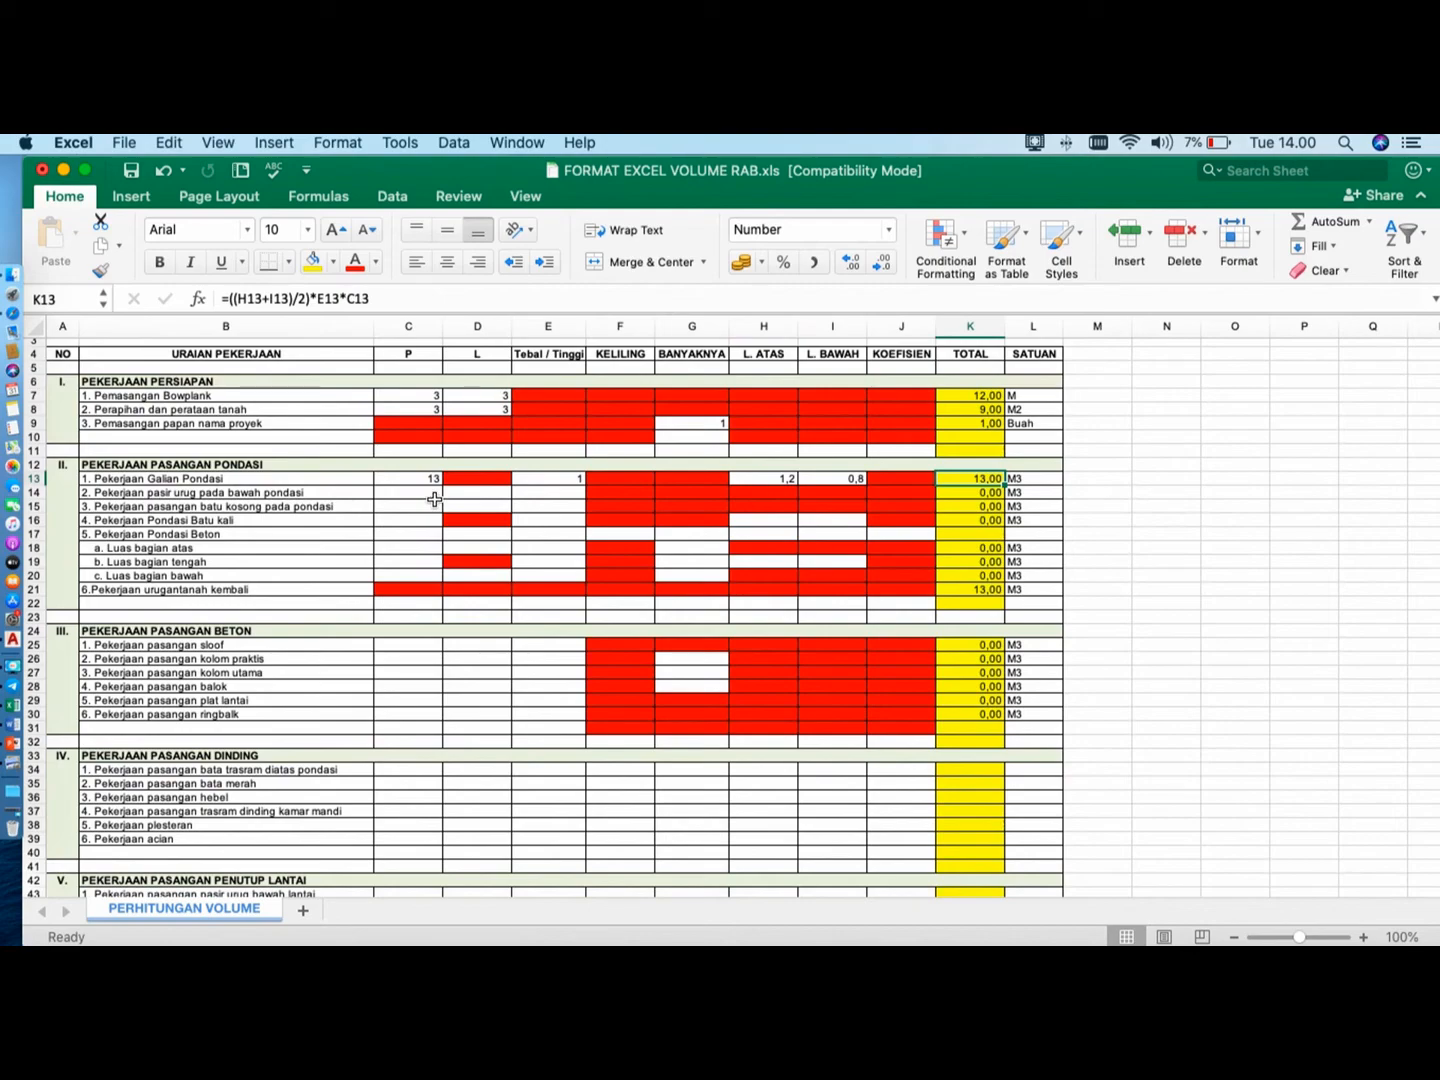
- Switch to the full-screen Pondasi Batu Kali drawing in Preview to read the sand layer's dimensions, and return to the Excel sheet
key("ctrl+Up")
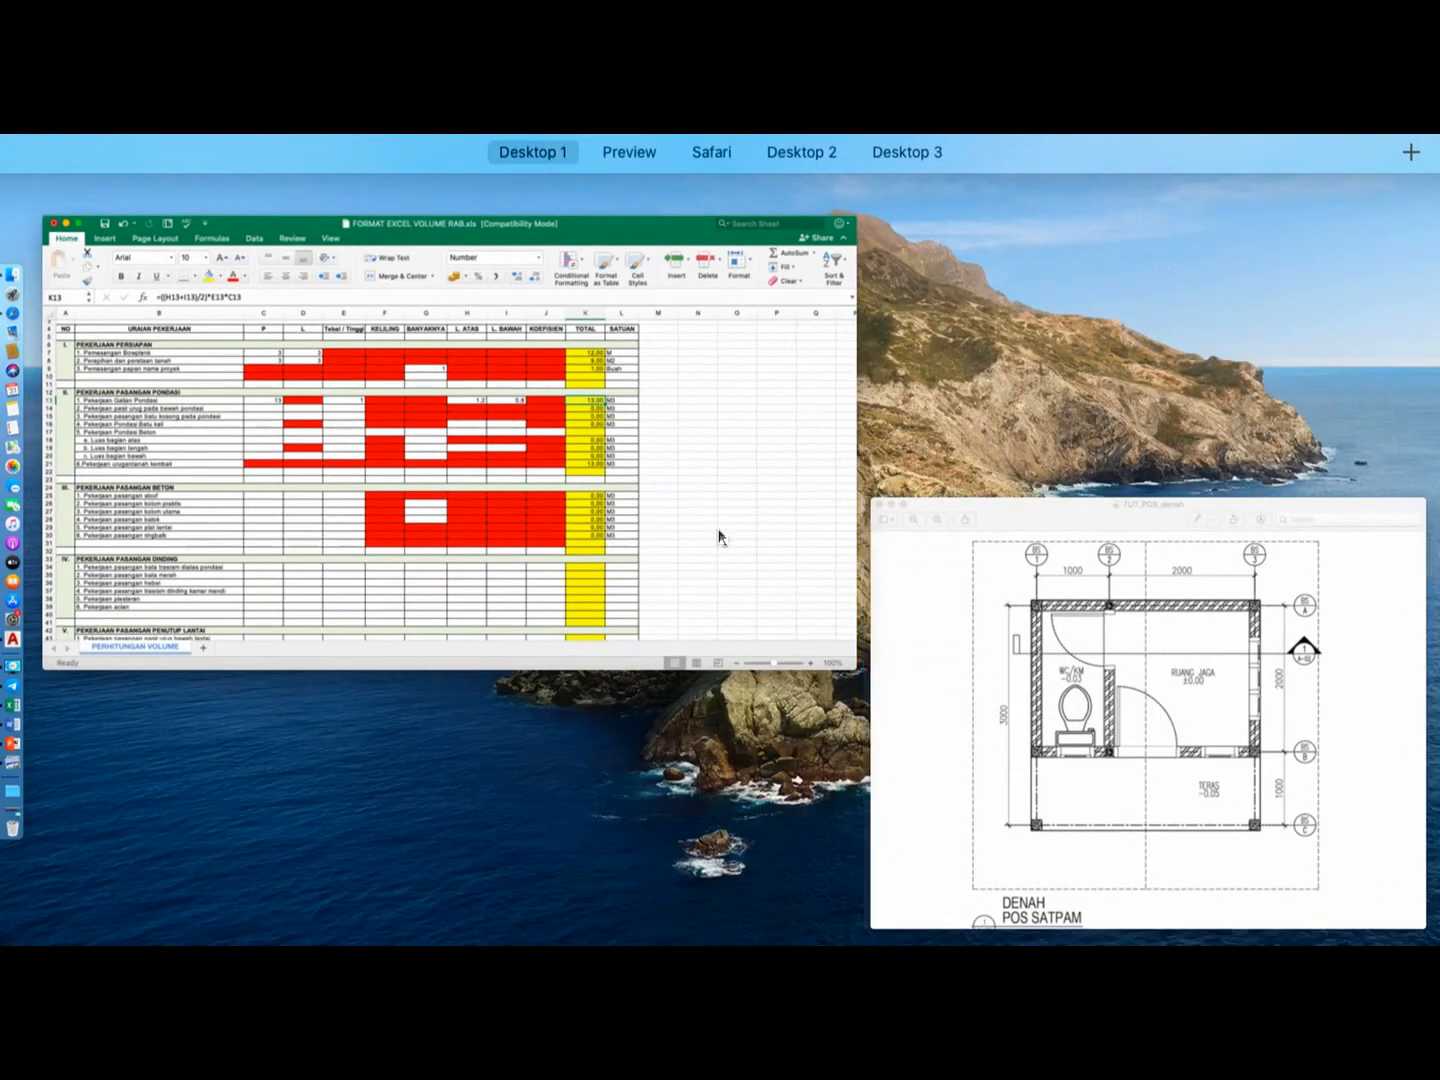
key("ctrl+Up")
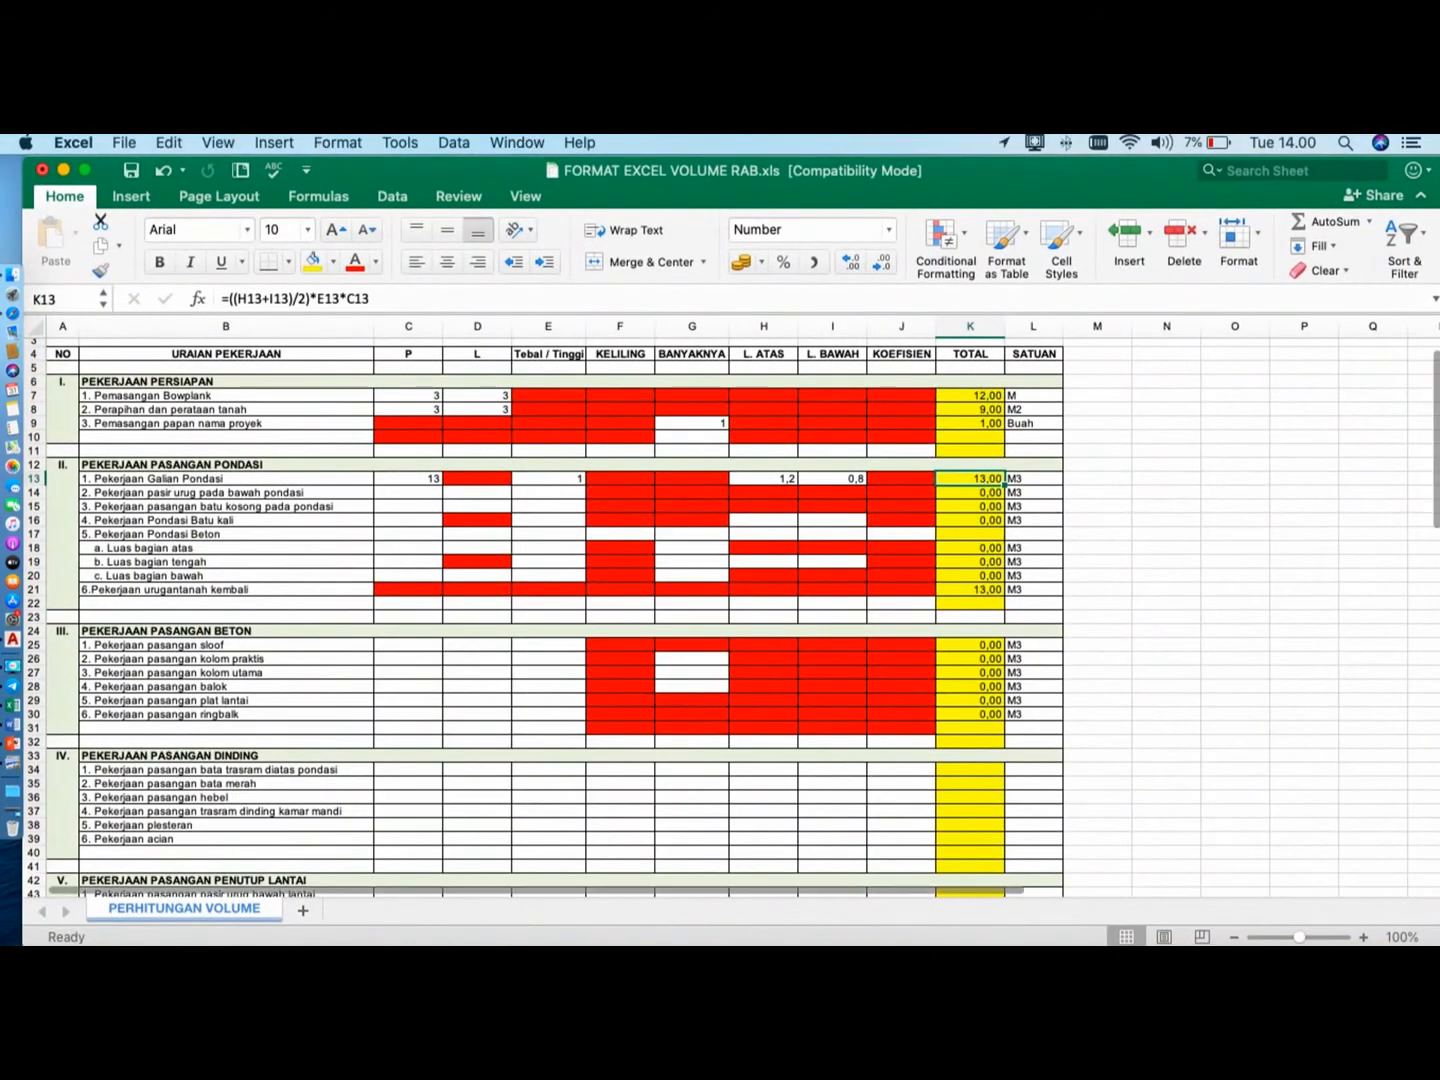
key("ctrl+Up")
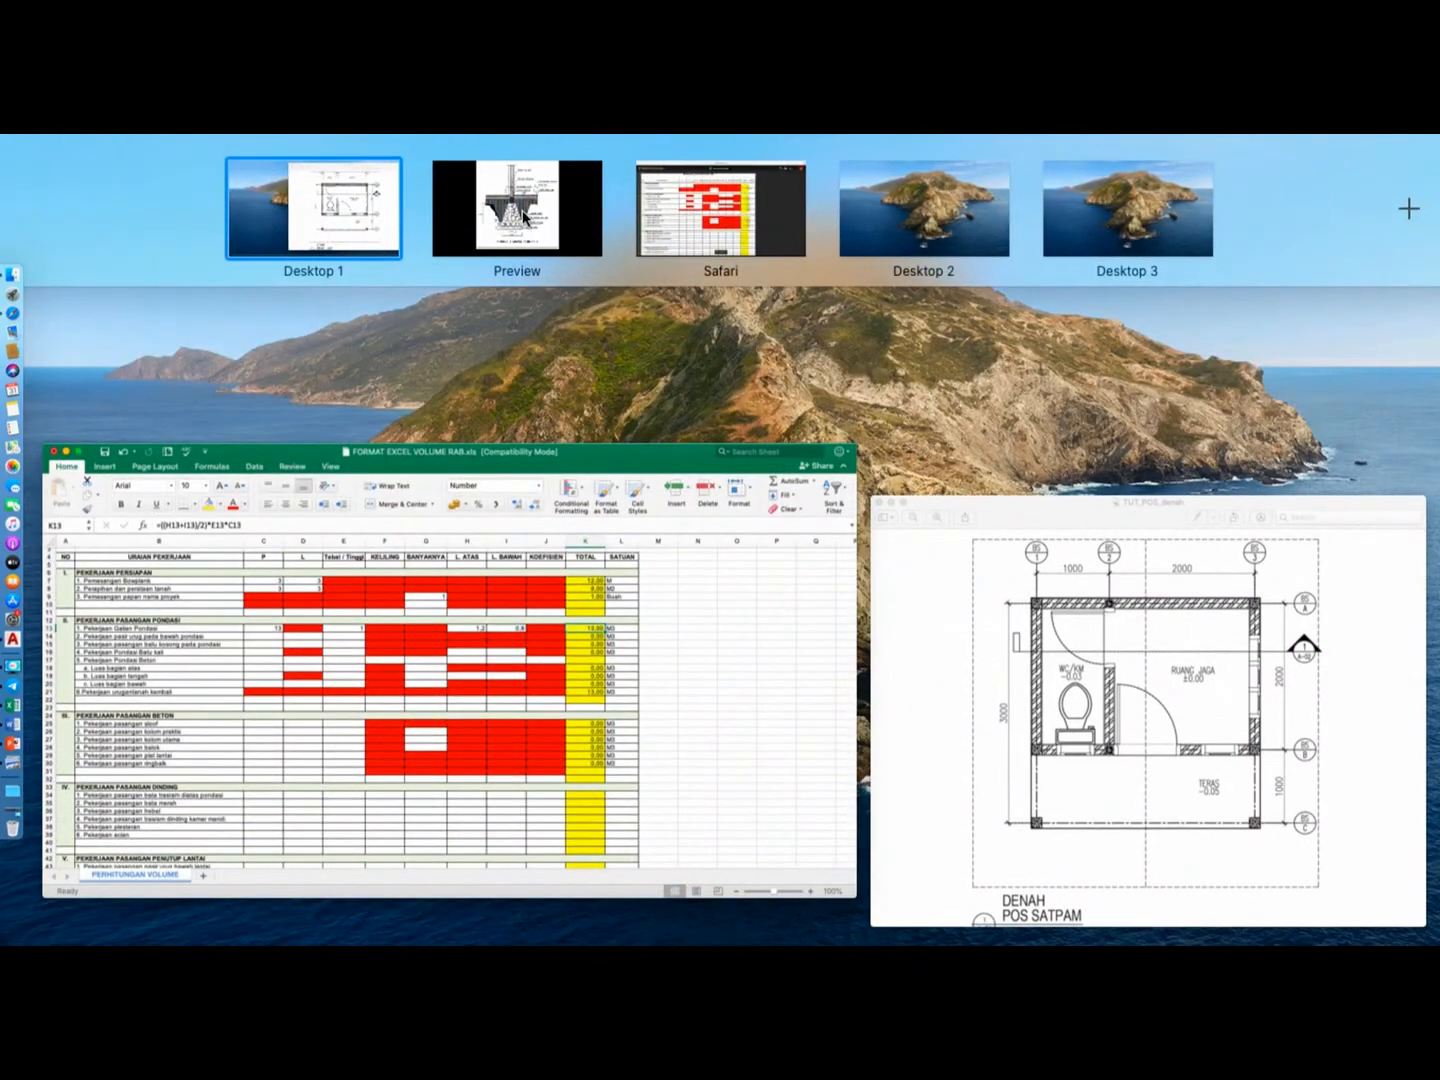
left_click(524, 215)
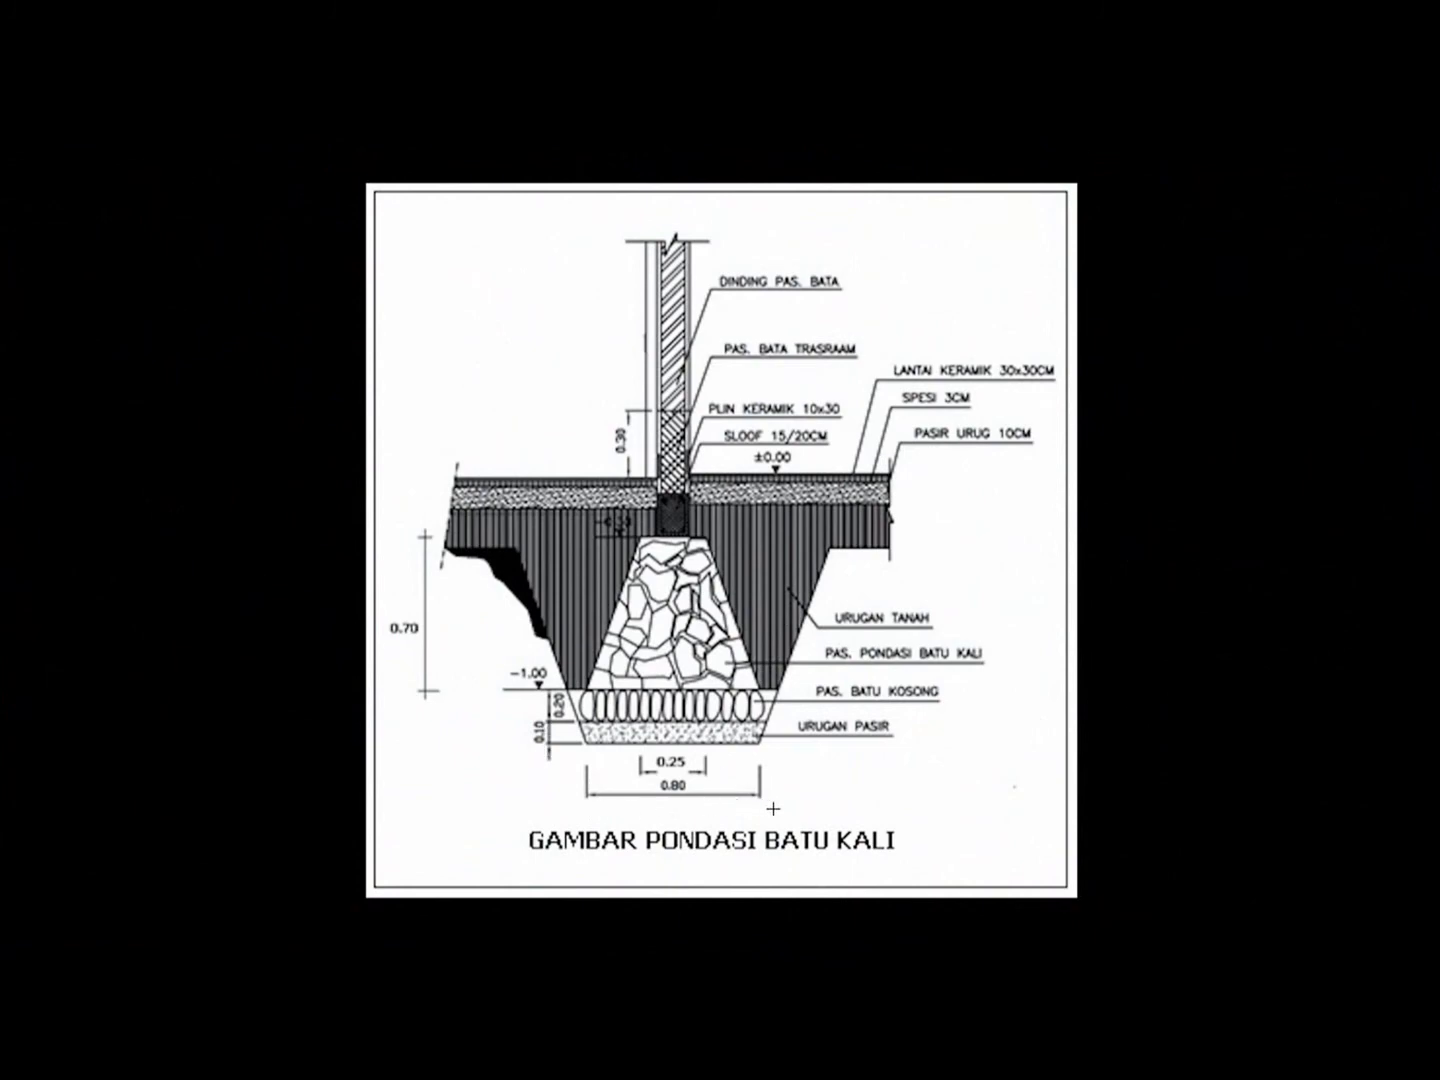
key("ctrl+Up")
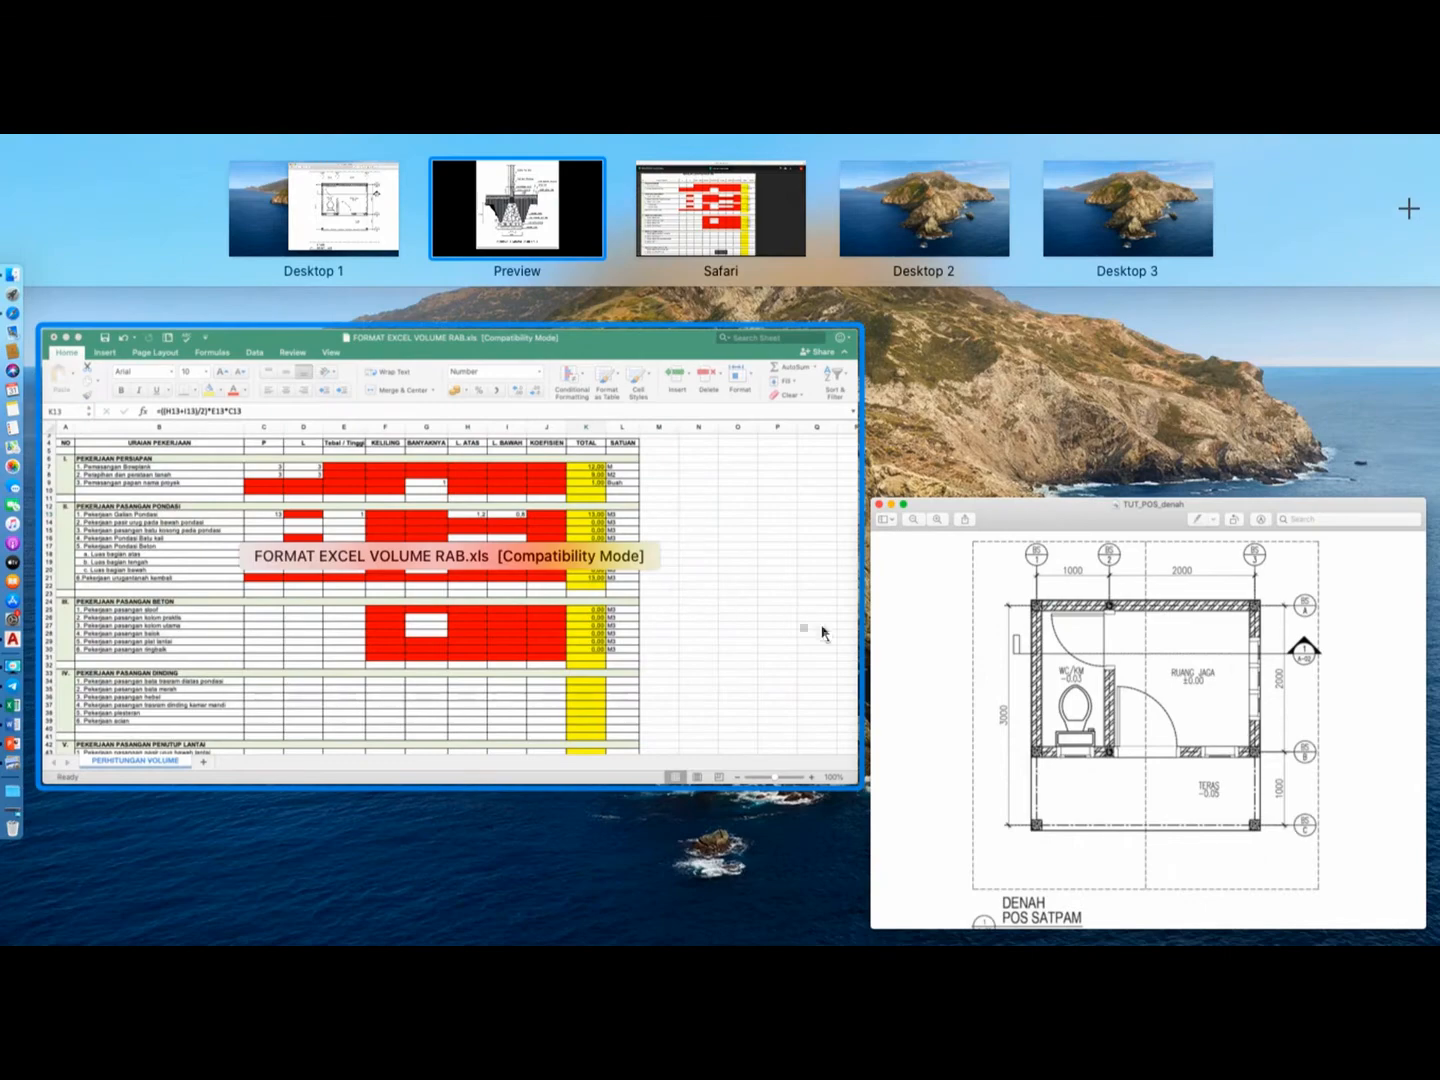
left_click(781, 659)
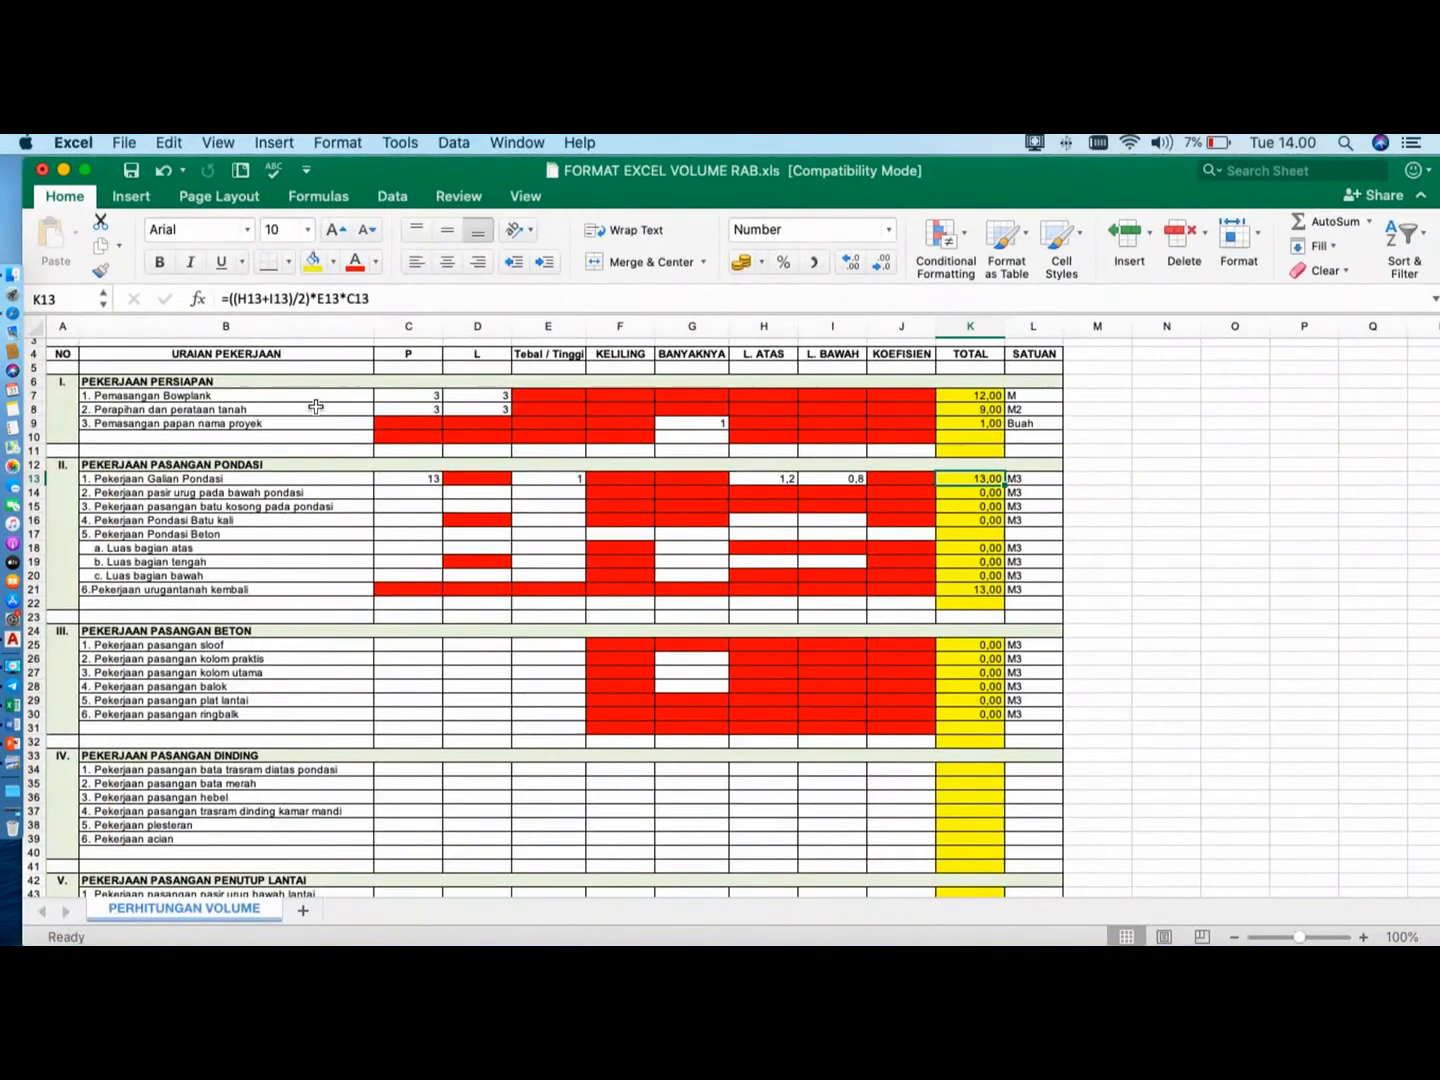
- Enter 0,8 for L and 0,1 for Tebal / Tinggi in the Pekerjaan pasir urug pada bawah pondasi row
left_click(395, 495)
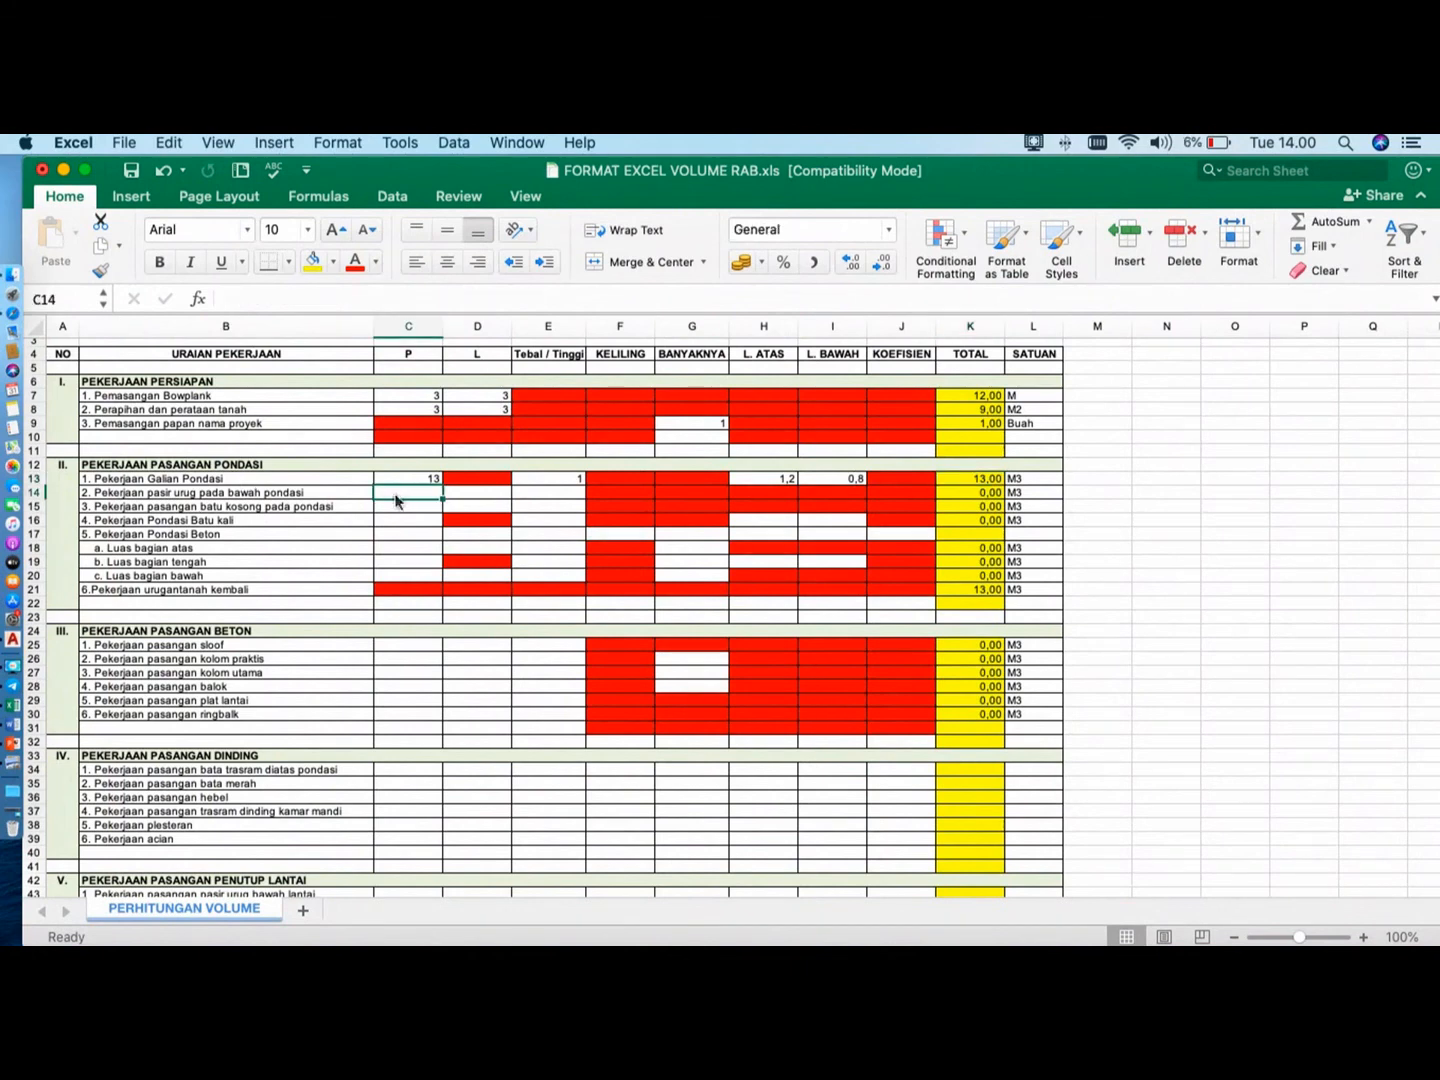
left_click(480, 496)
type("0,8")
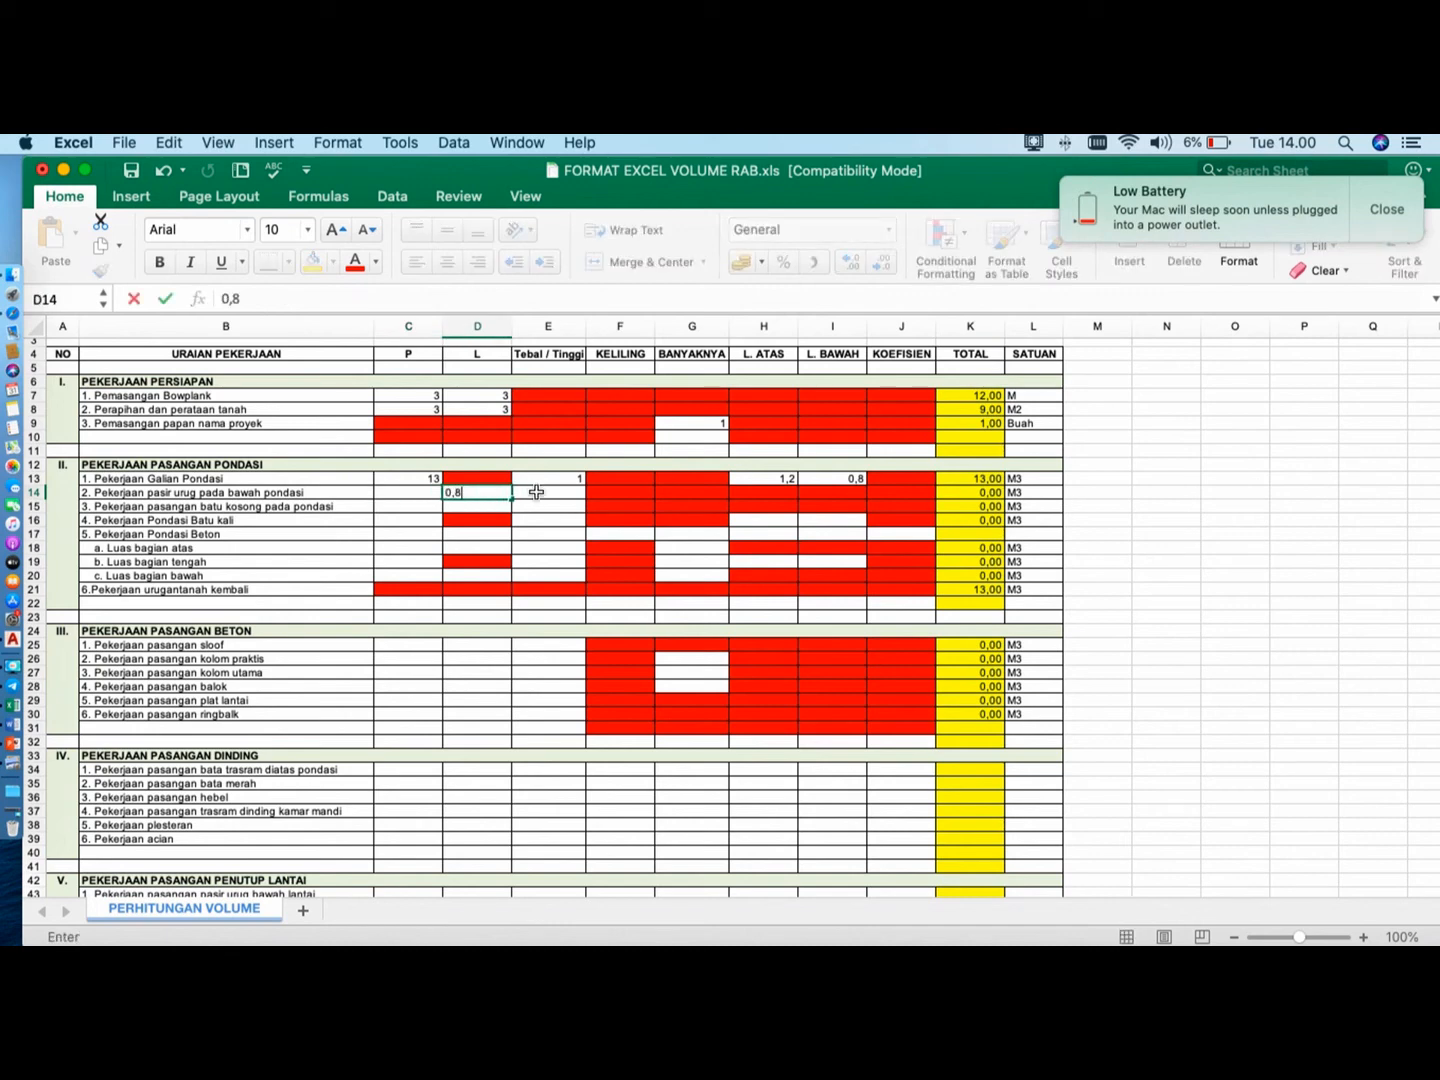
left_click(537, 492)
type("0")
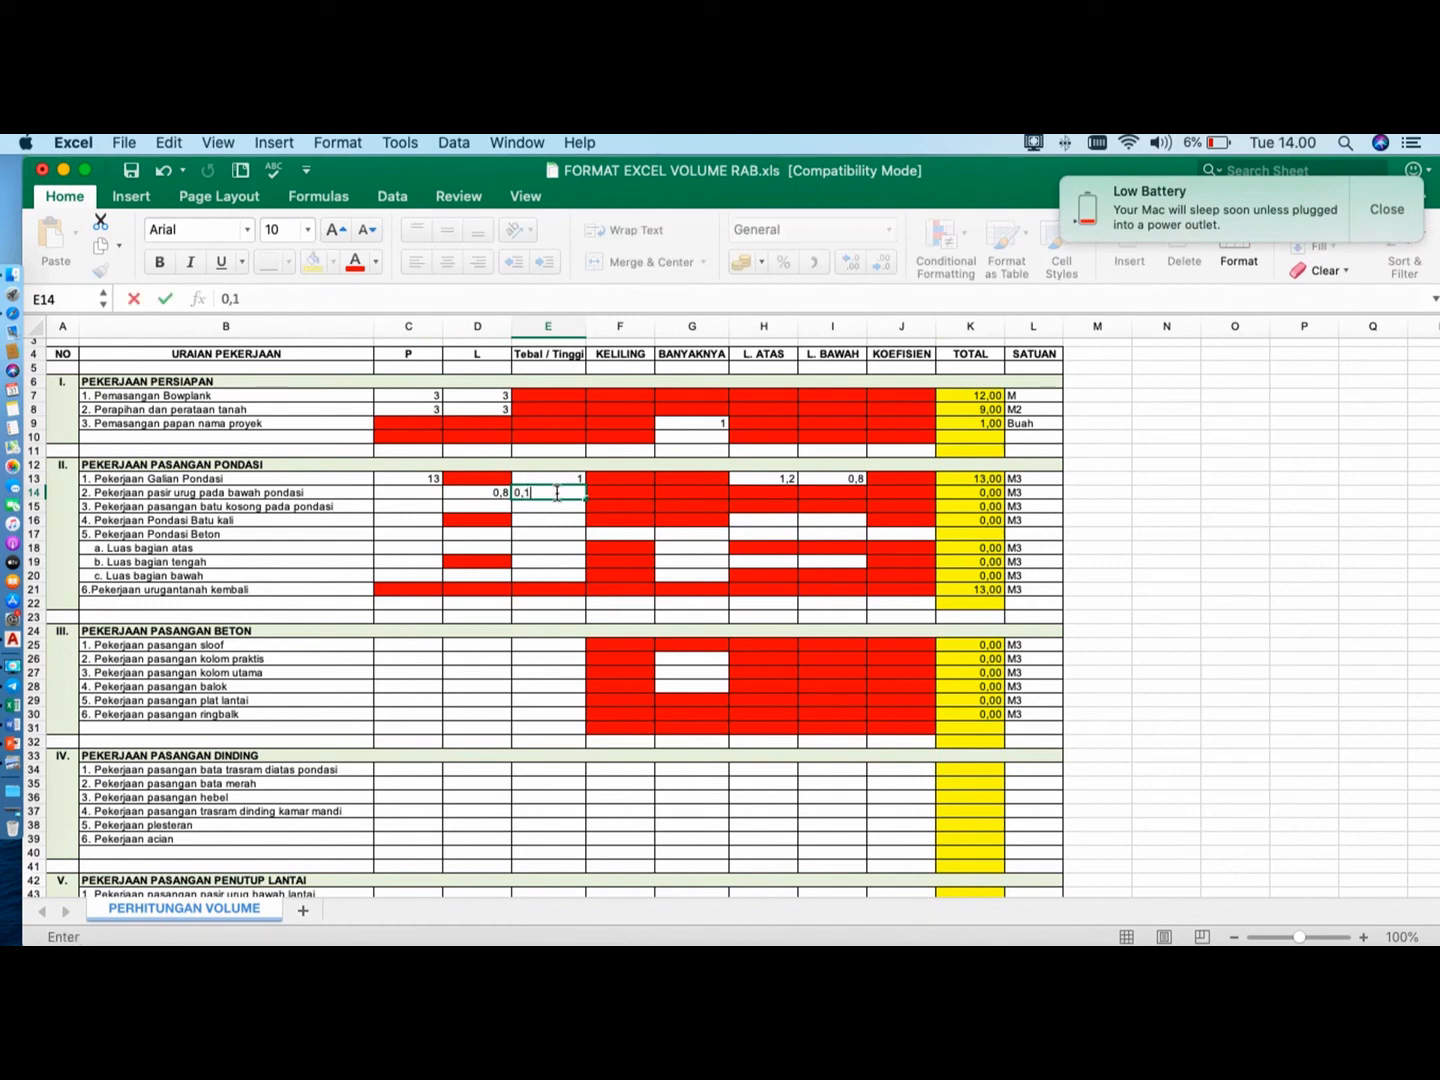
type(",1")
left_click(472, 533)
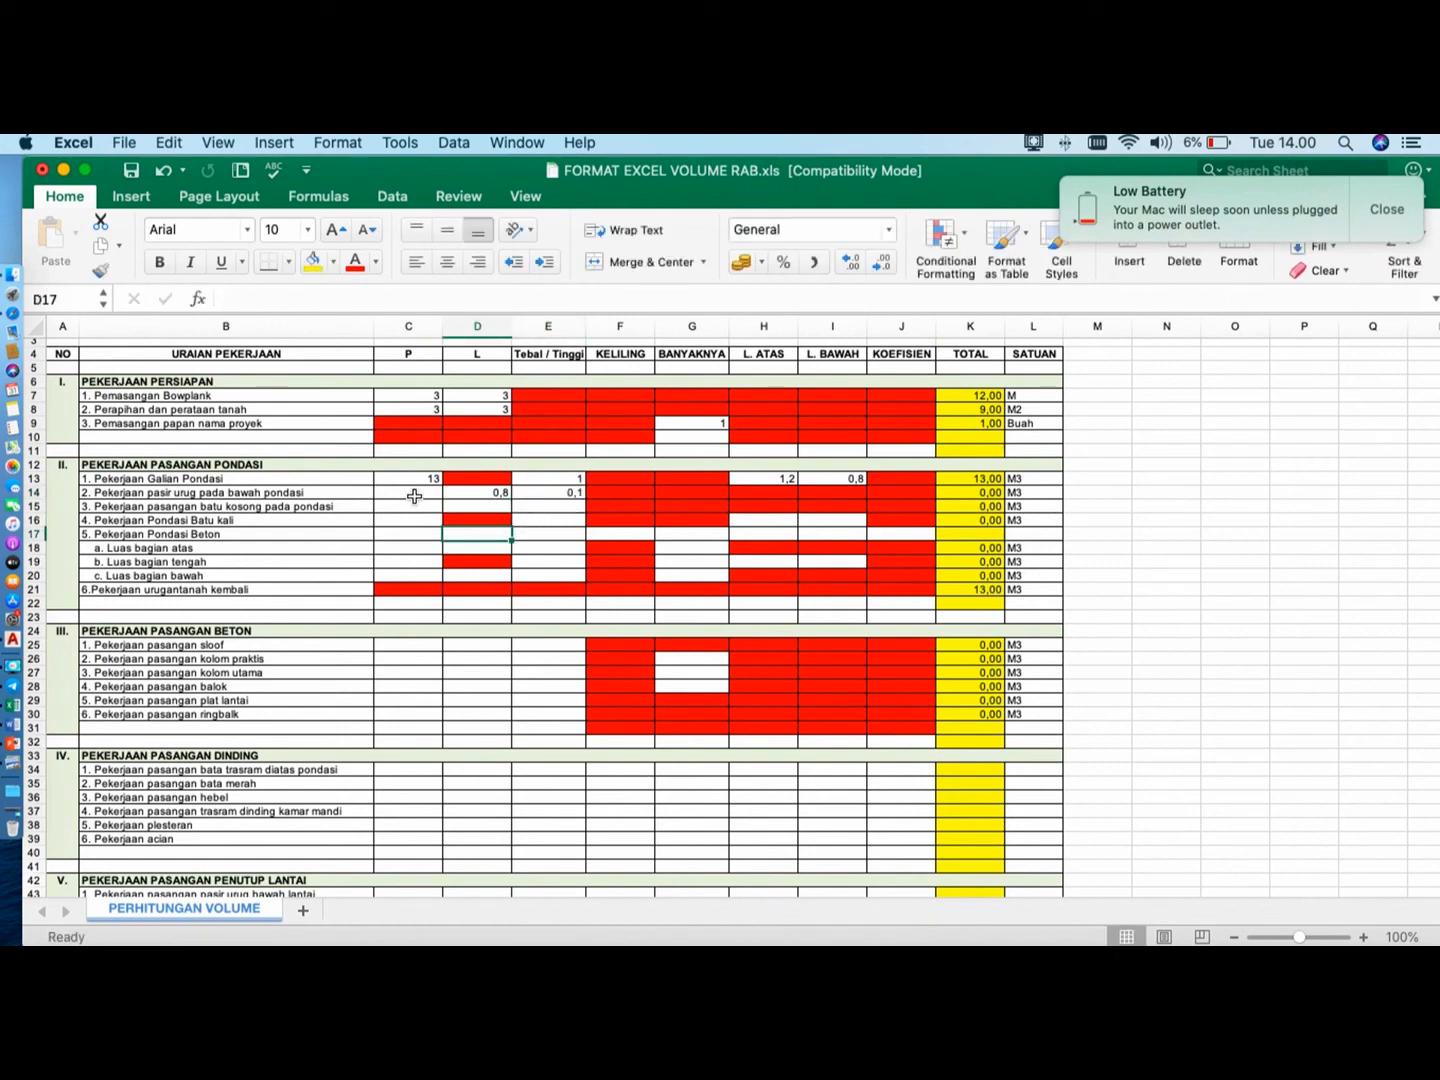
- Enter 13 for P in the Pekerjaan pasir urug pada bawah pondasi row and check its TOTAL formula
left_click(414, 496)
left_click(425, 479)
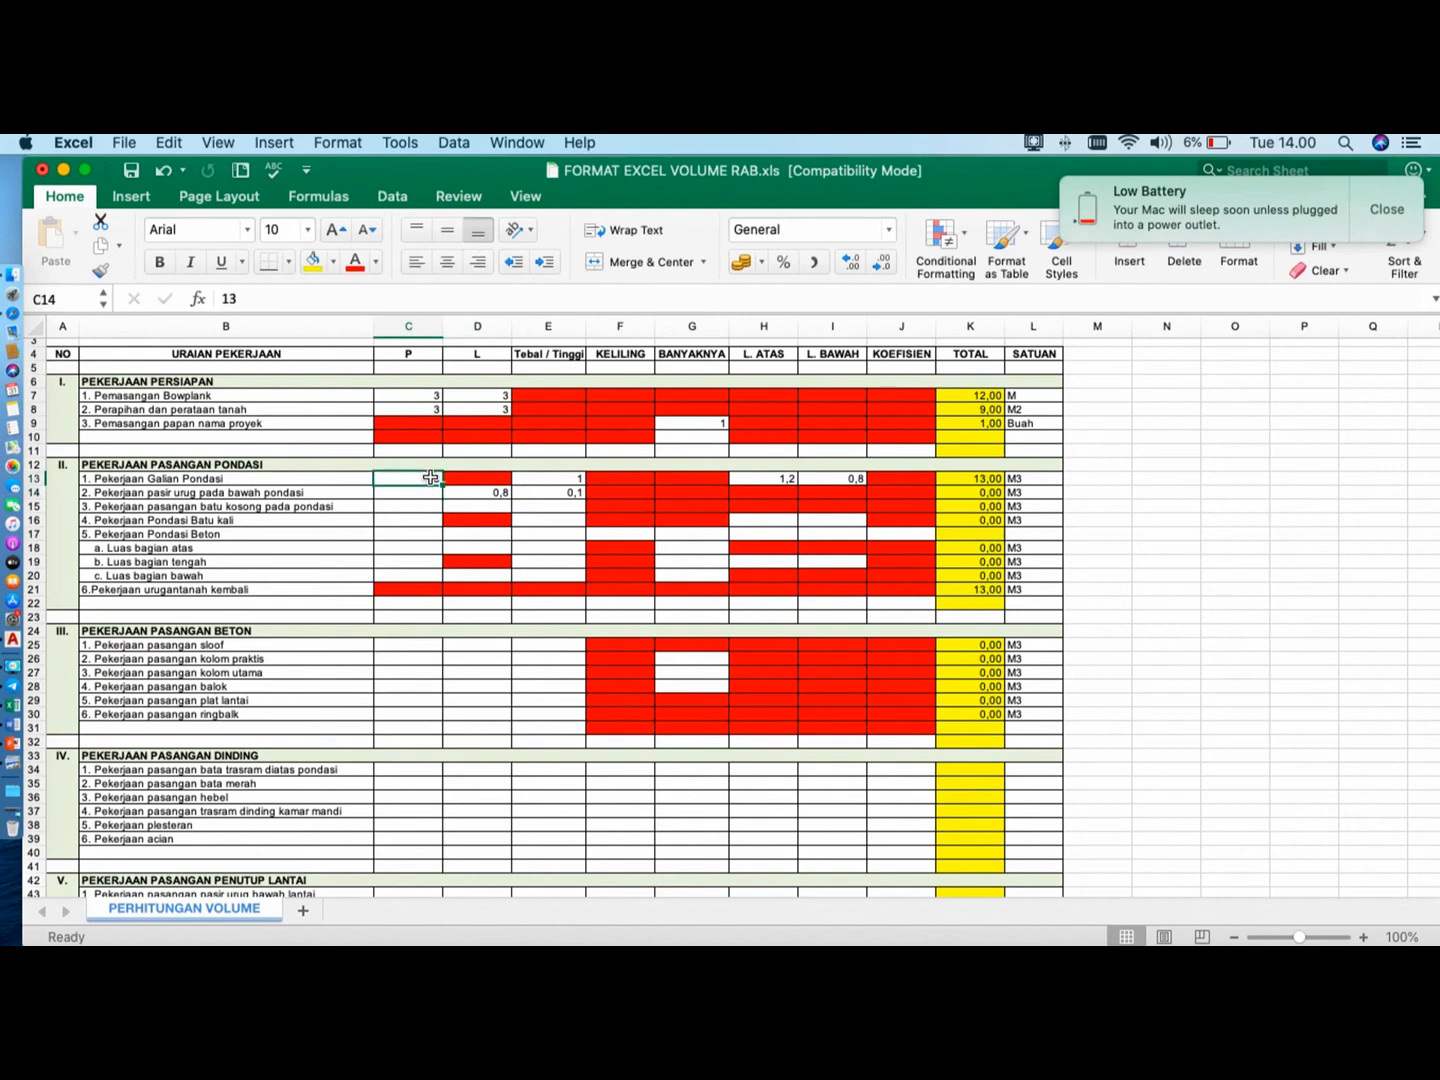
left_click(414, 493)
type("13")
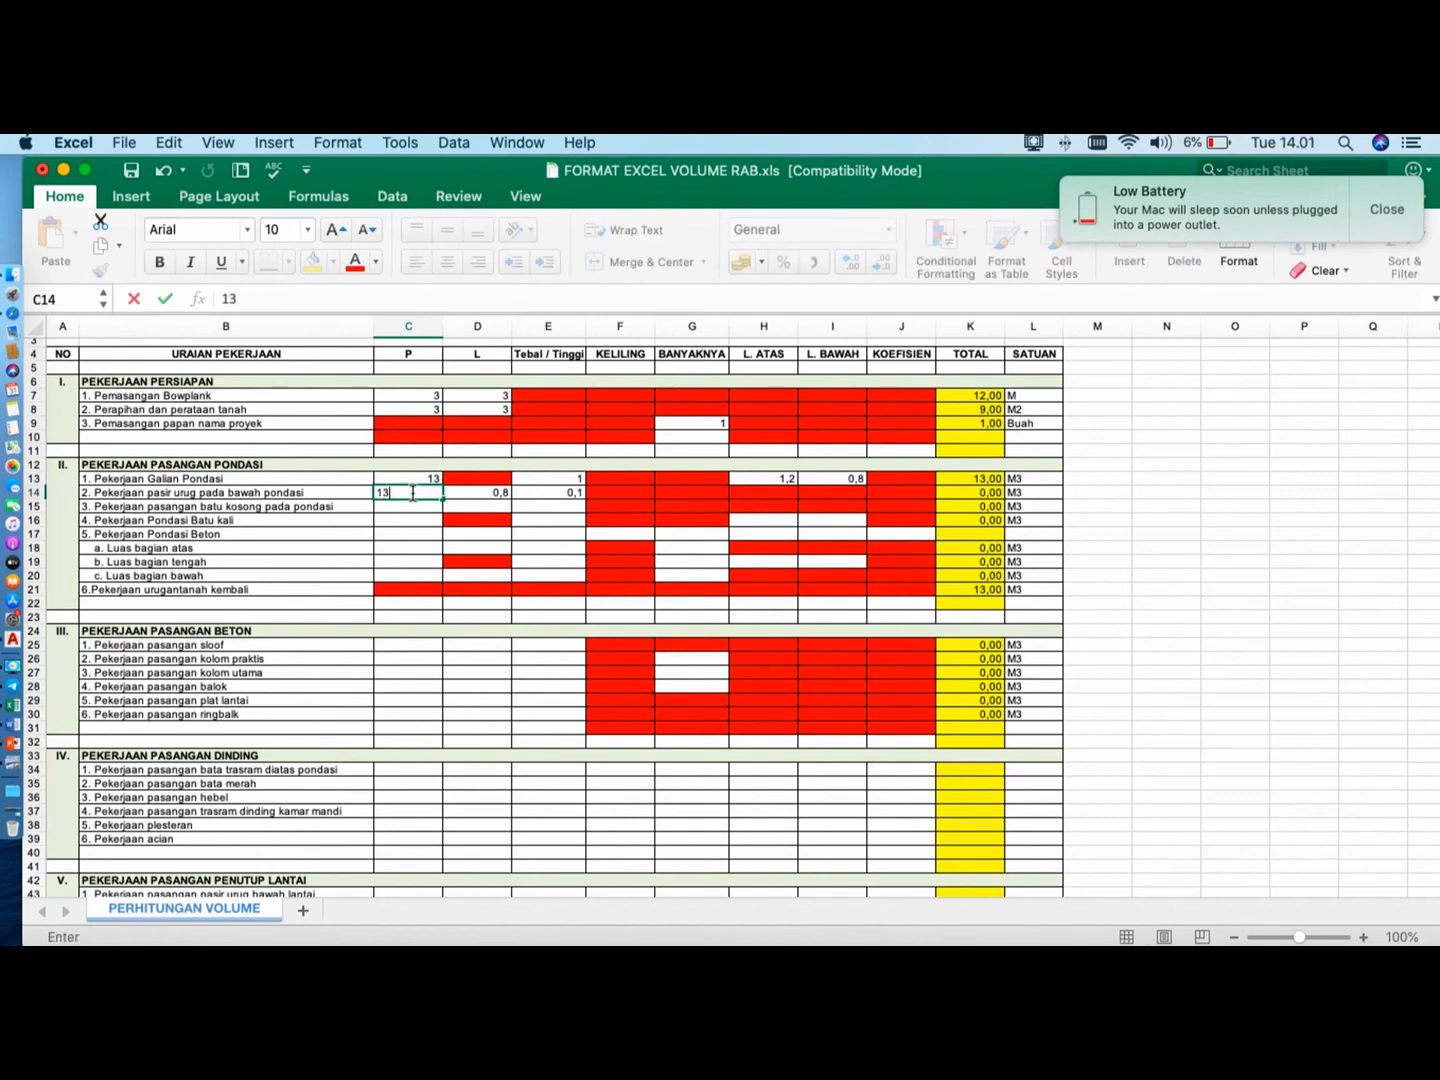
key("Return")
left_click(995, 494)
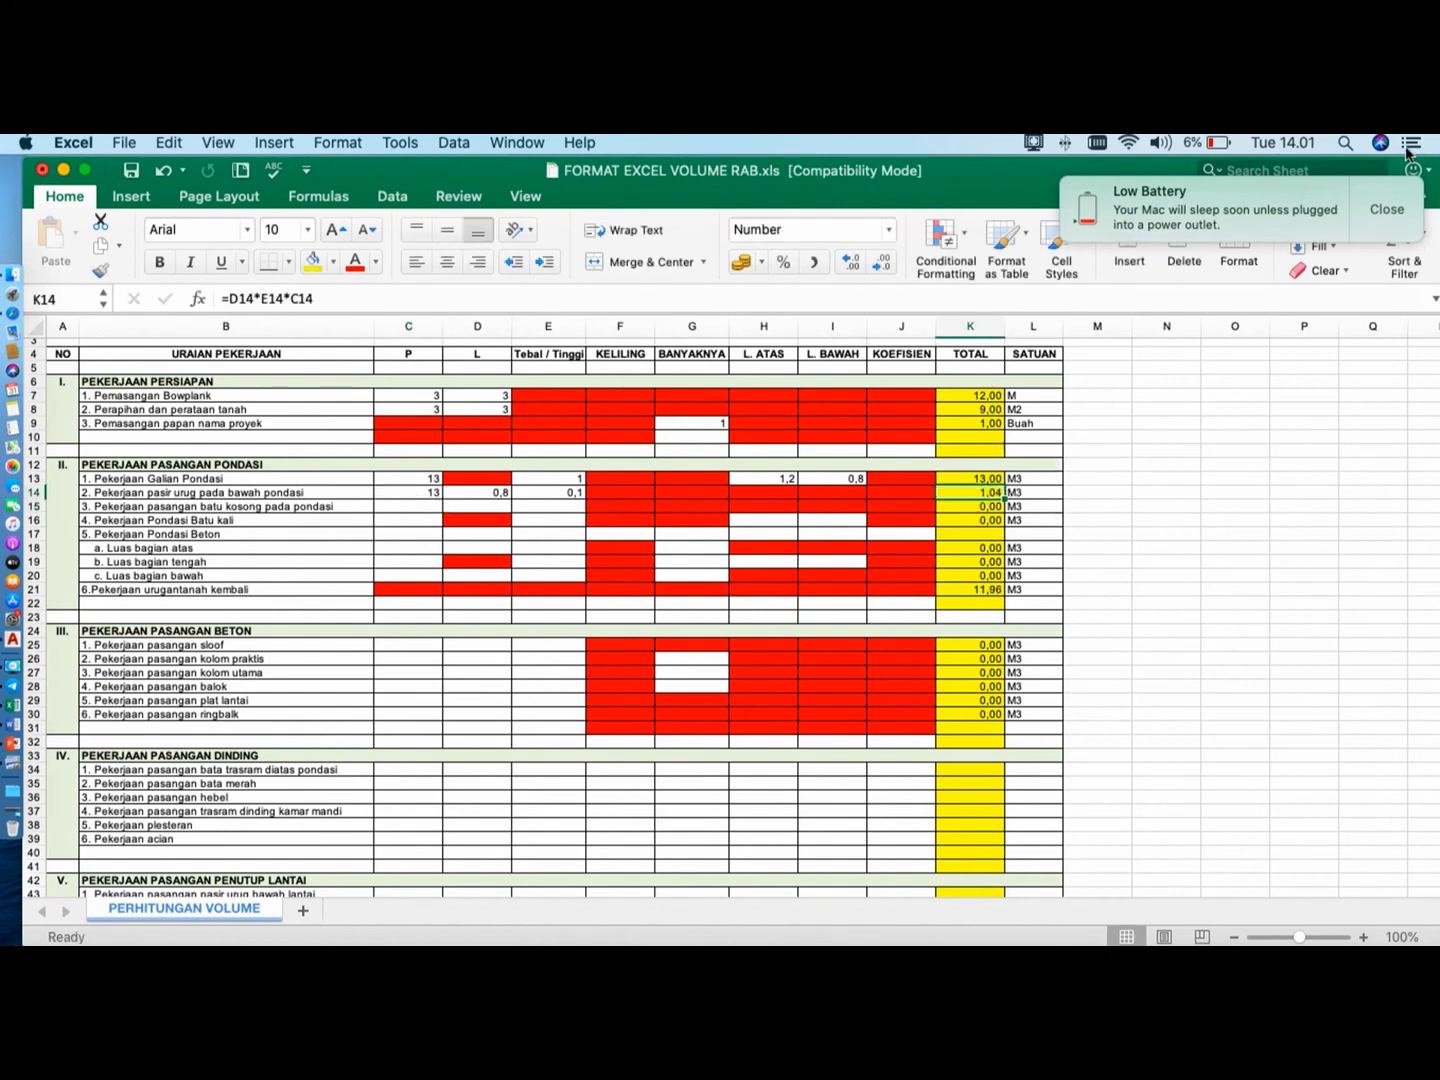
- Dismiss the low battery notification and check the TOTAL and dimension cells of the Pekerjaan Pasangan Pondasi rows
left_click(1387, 212)
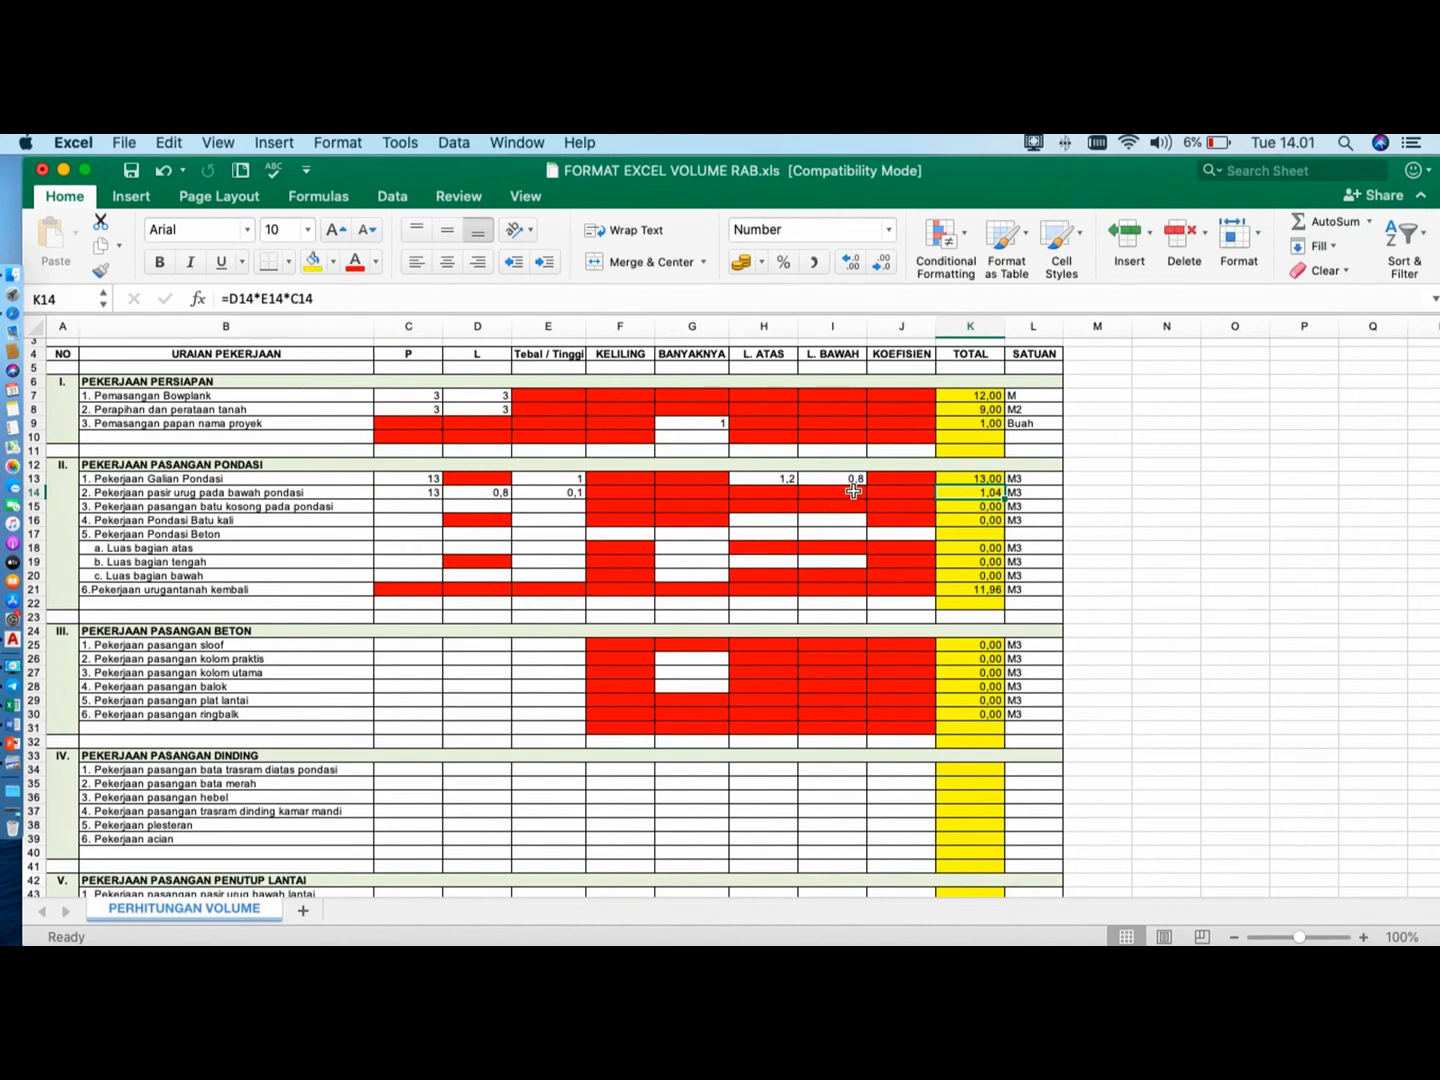
left_click(971, 480)
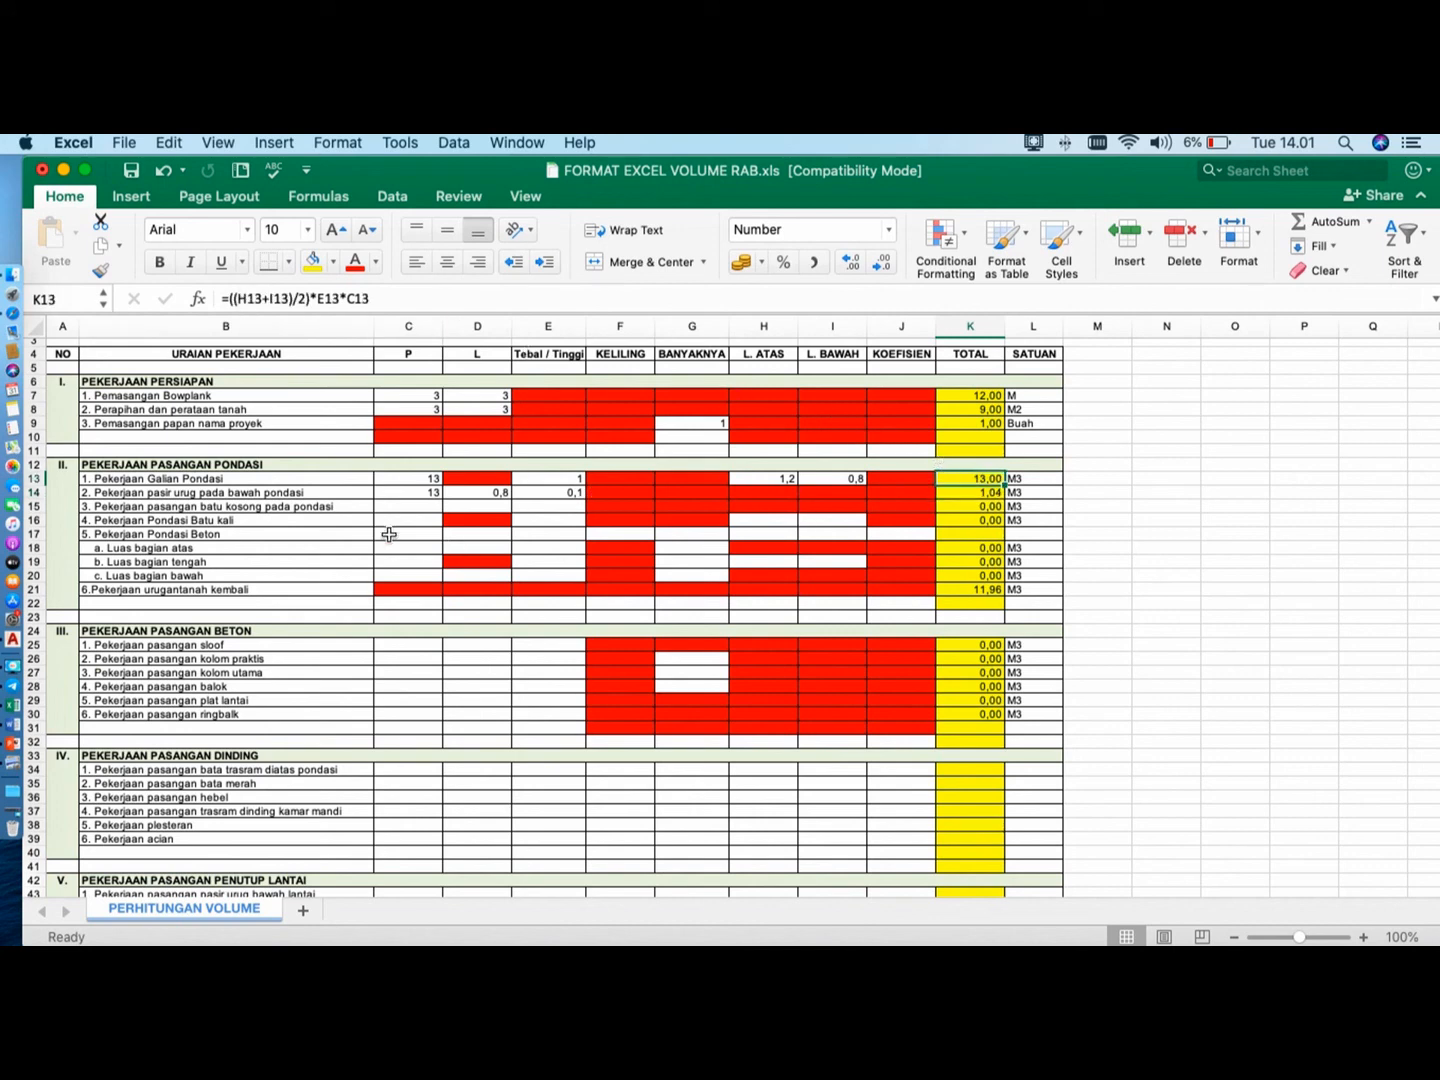
left_click(434, 511)
left_click(546, 506)
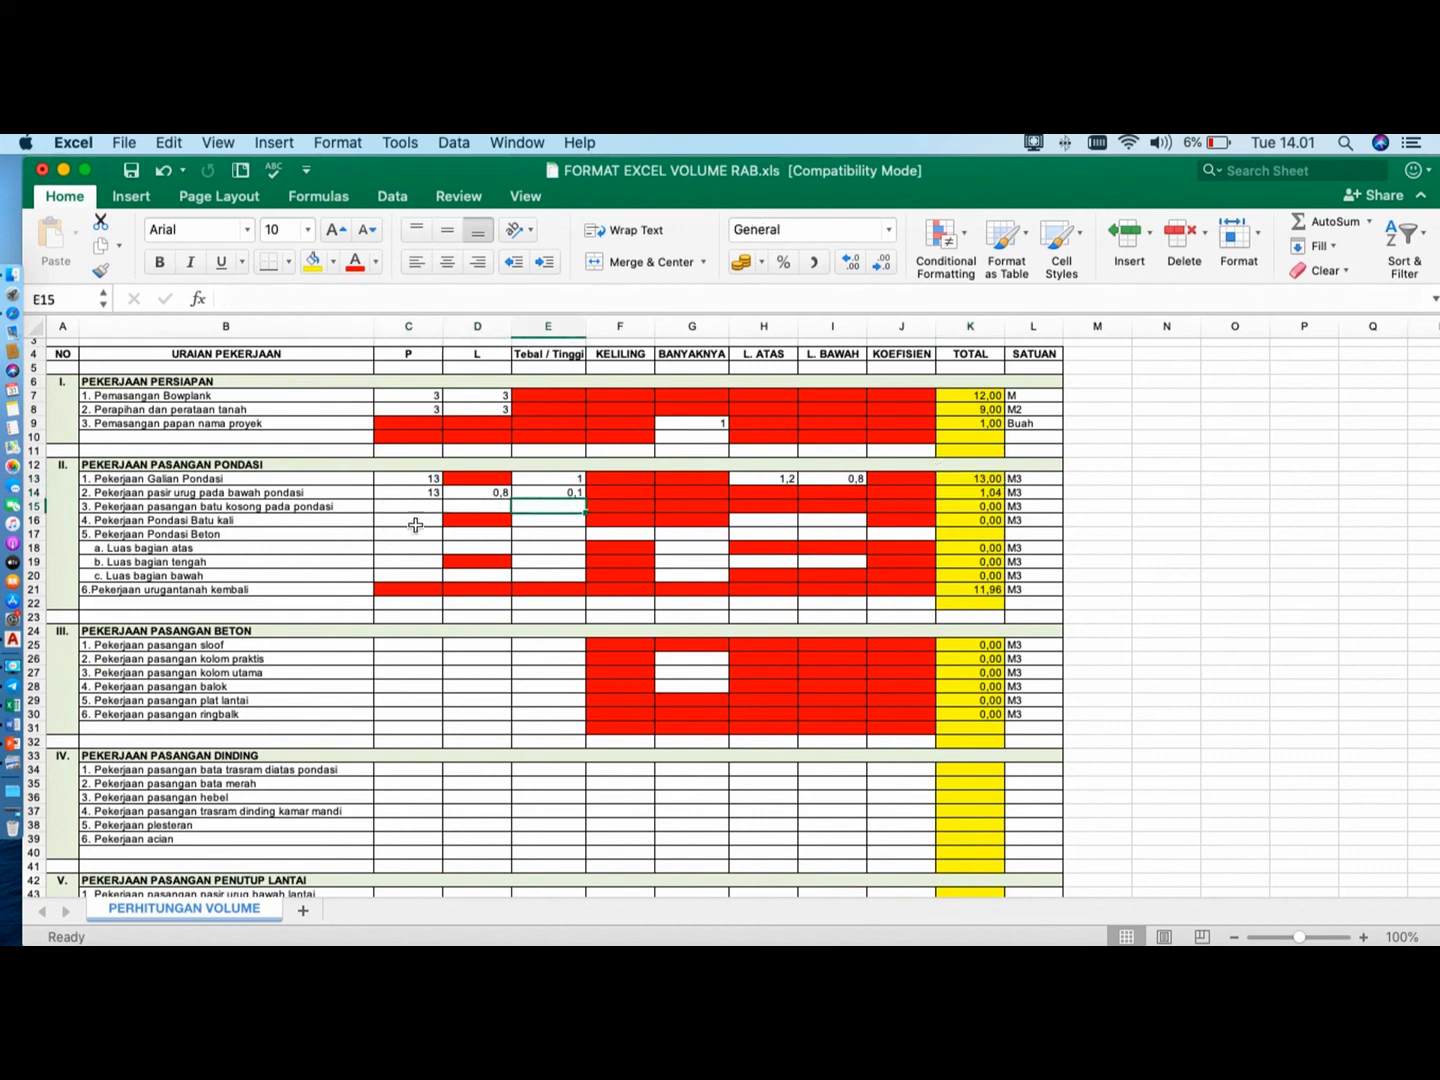
left_click(377, 530)
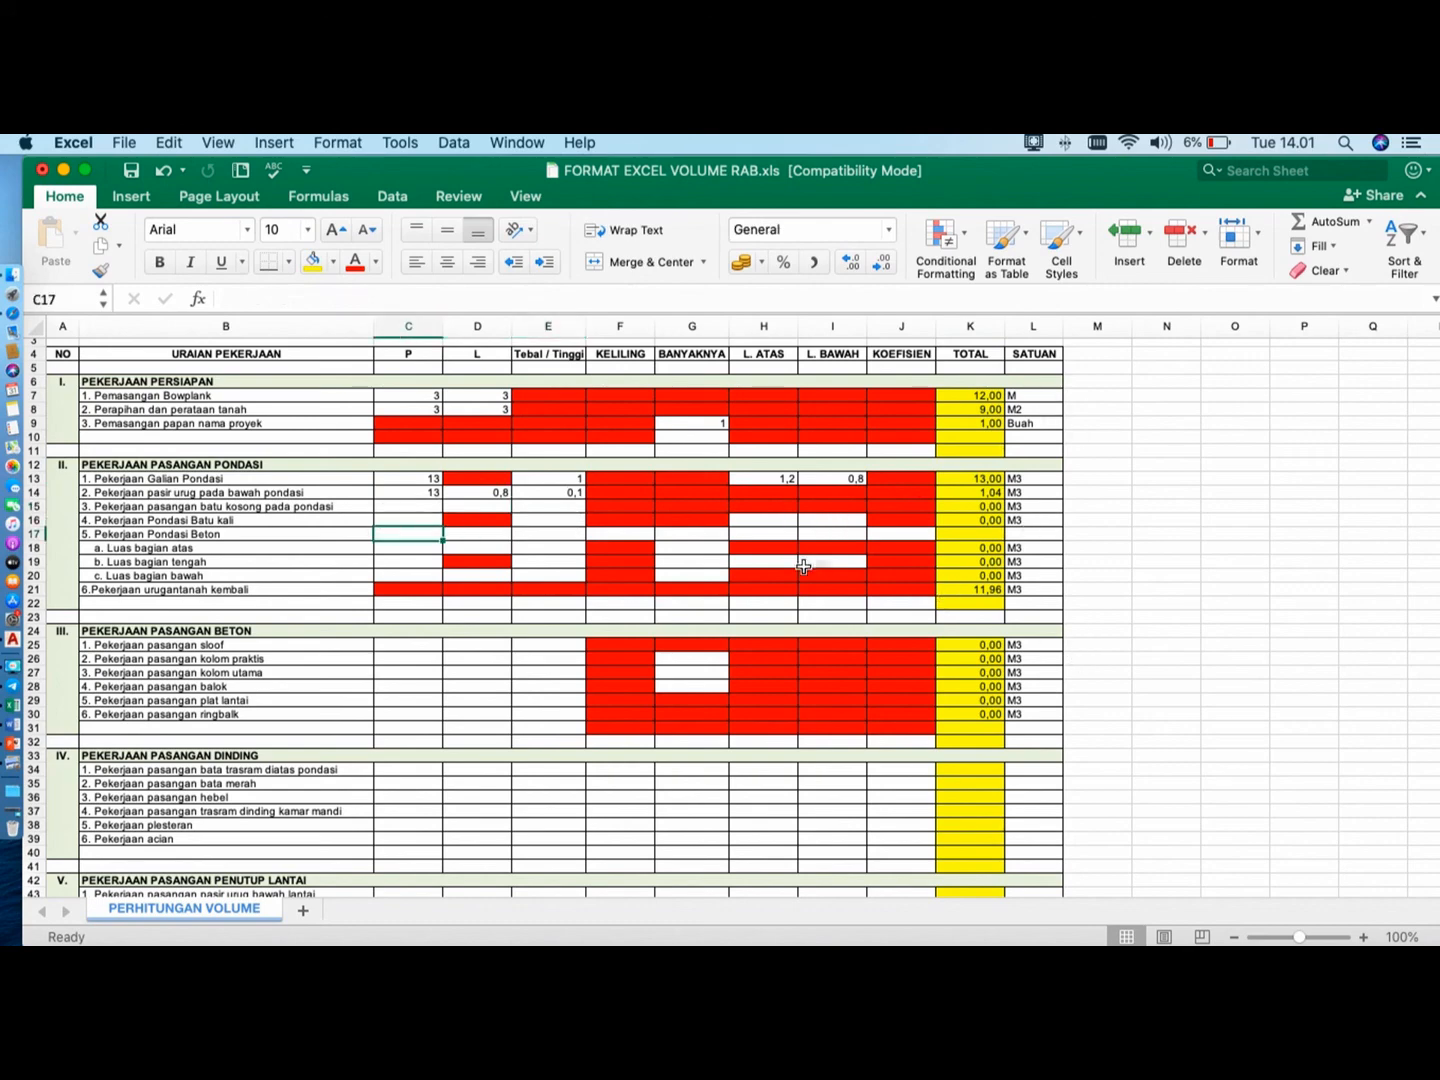
scroll(800, 570, "up", 2)
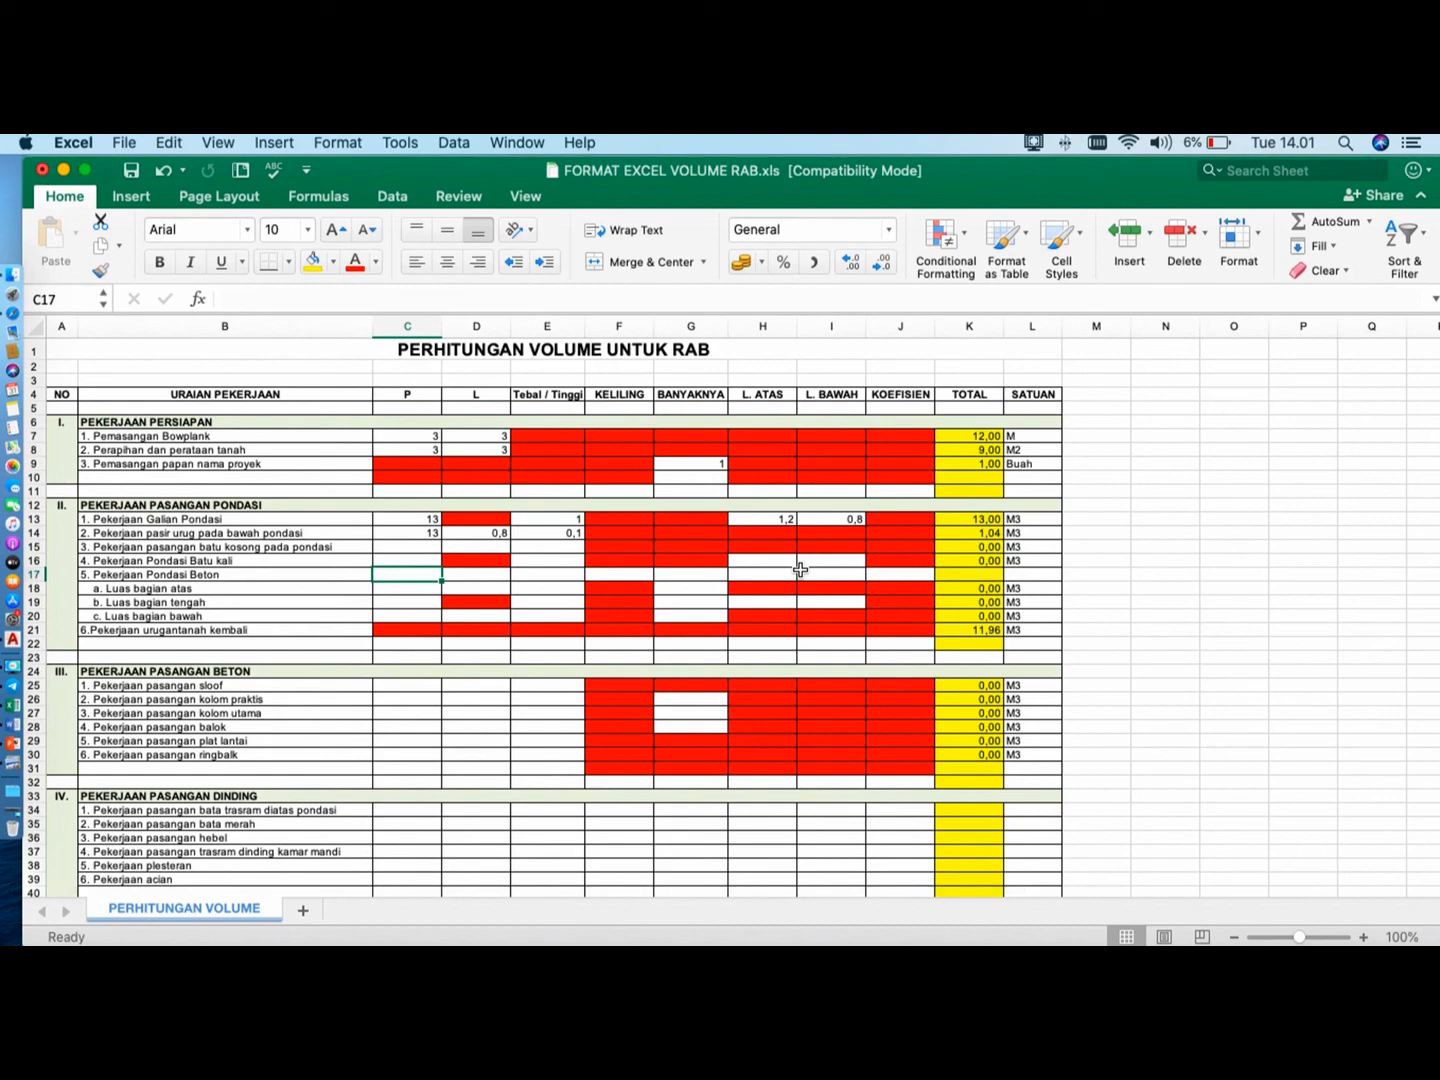
left_click(967, 547)
left_click(975, 574)
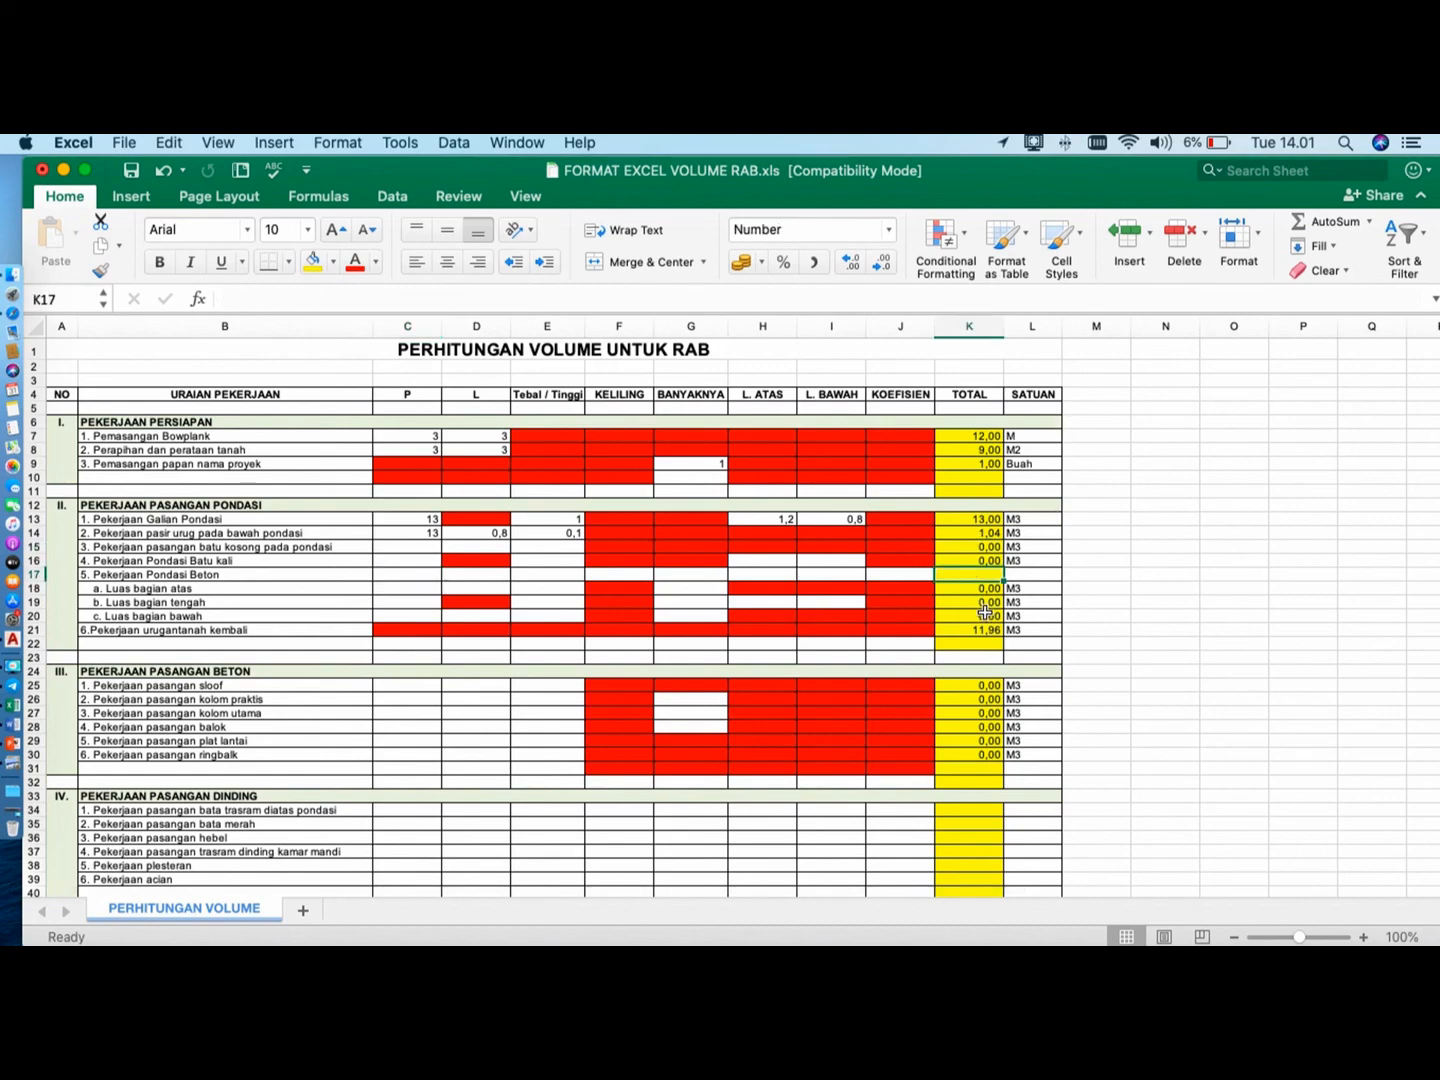
- Examine the unfilled rows and TOTAL cells in the Pekerjaan Pasangan Beton, Dinding and following work sections
scroll(985, 612, "down", 5)
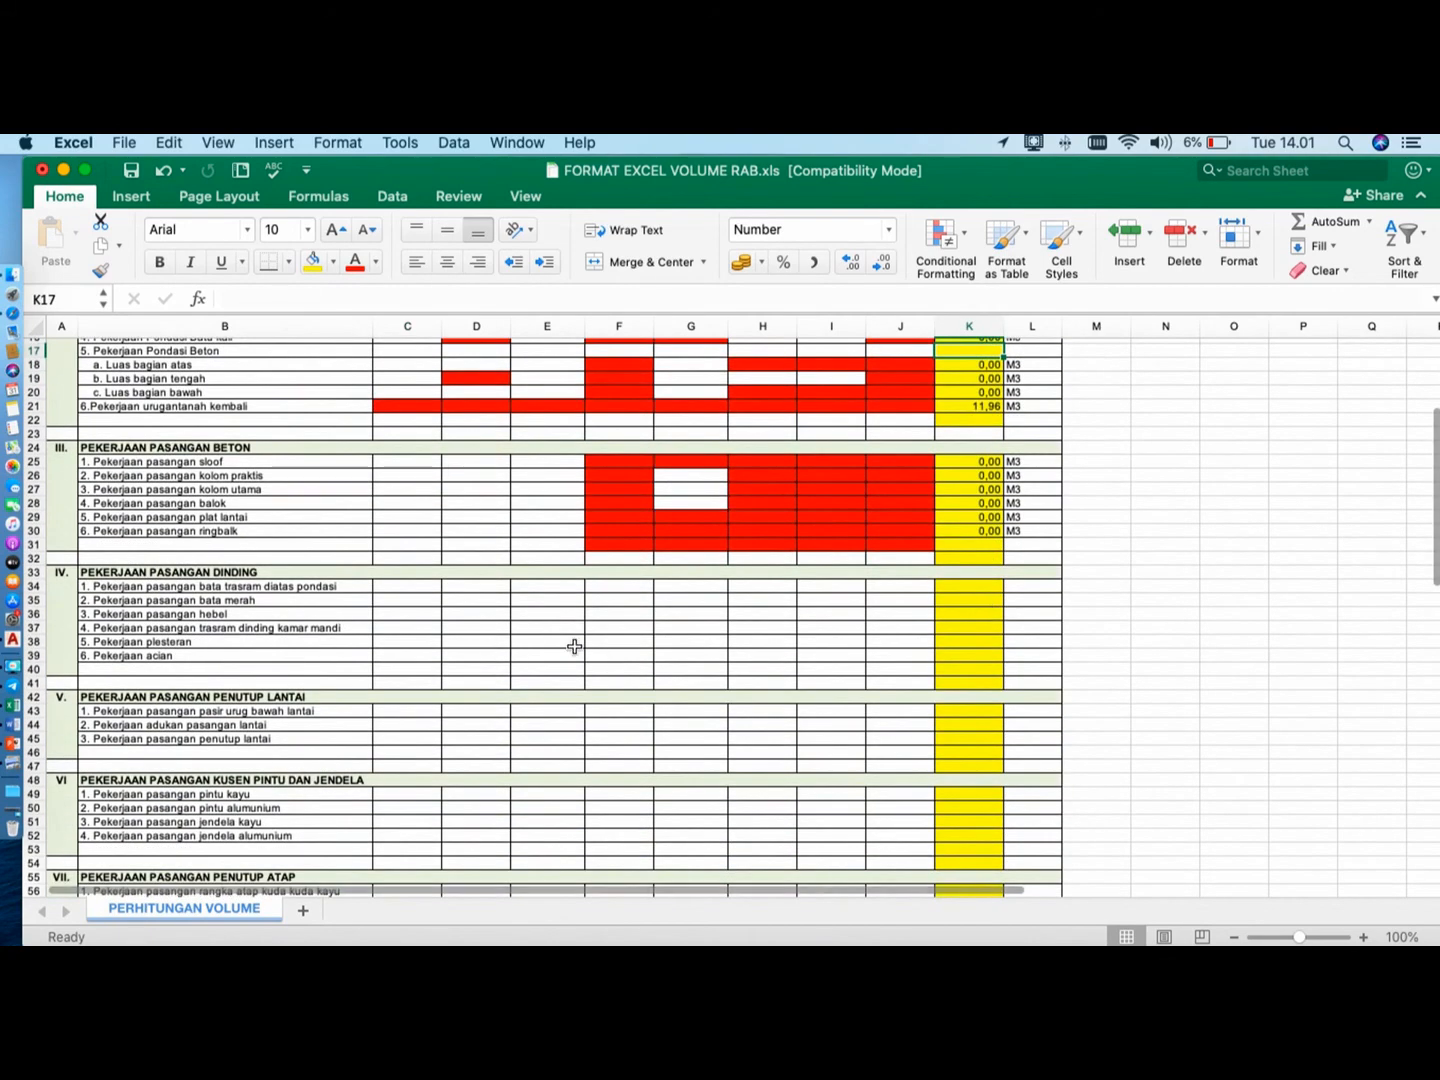
scroll(574, 647, "down", 2)
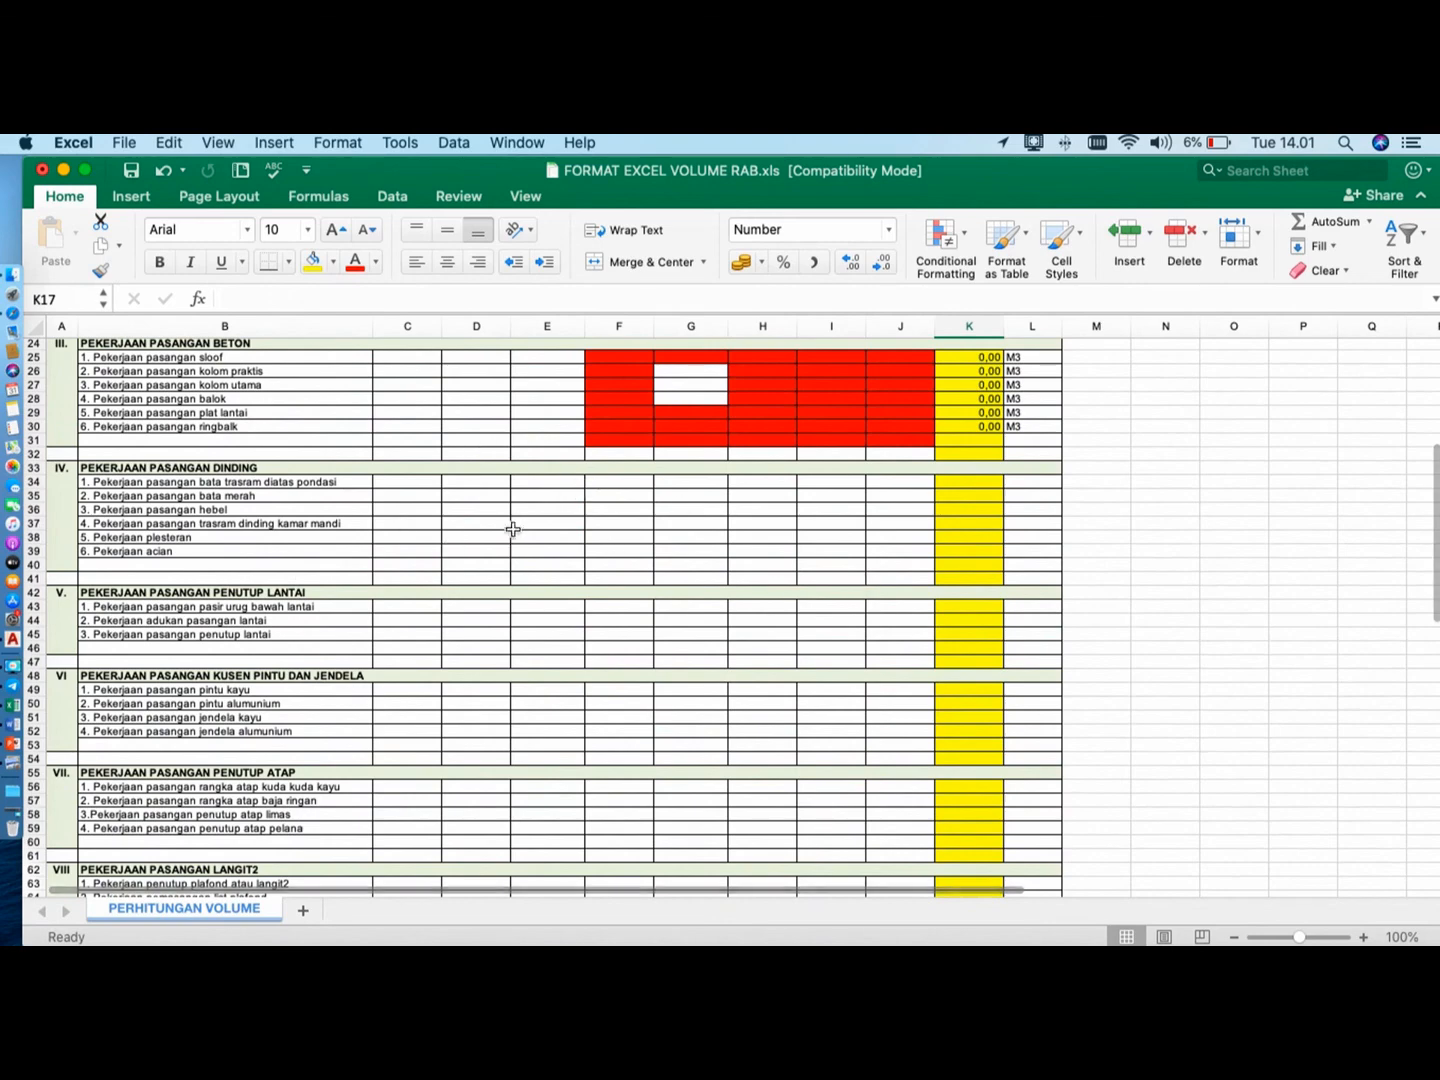
scroll(614, 508, "up", 5)
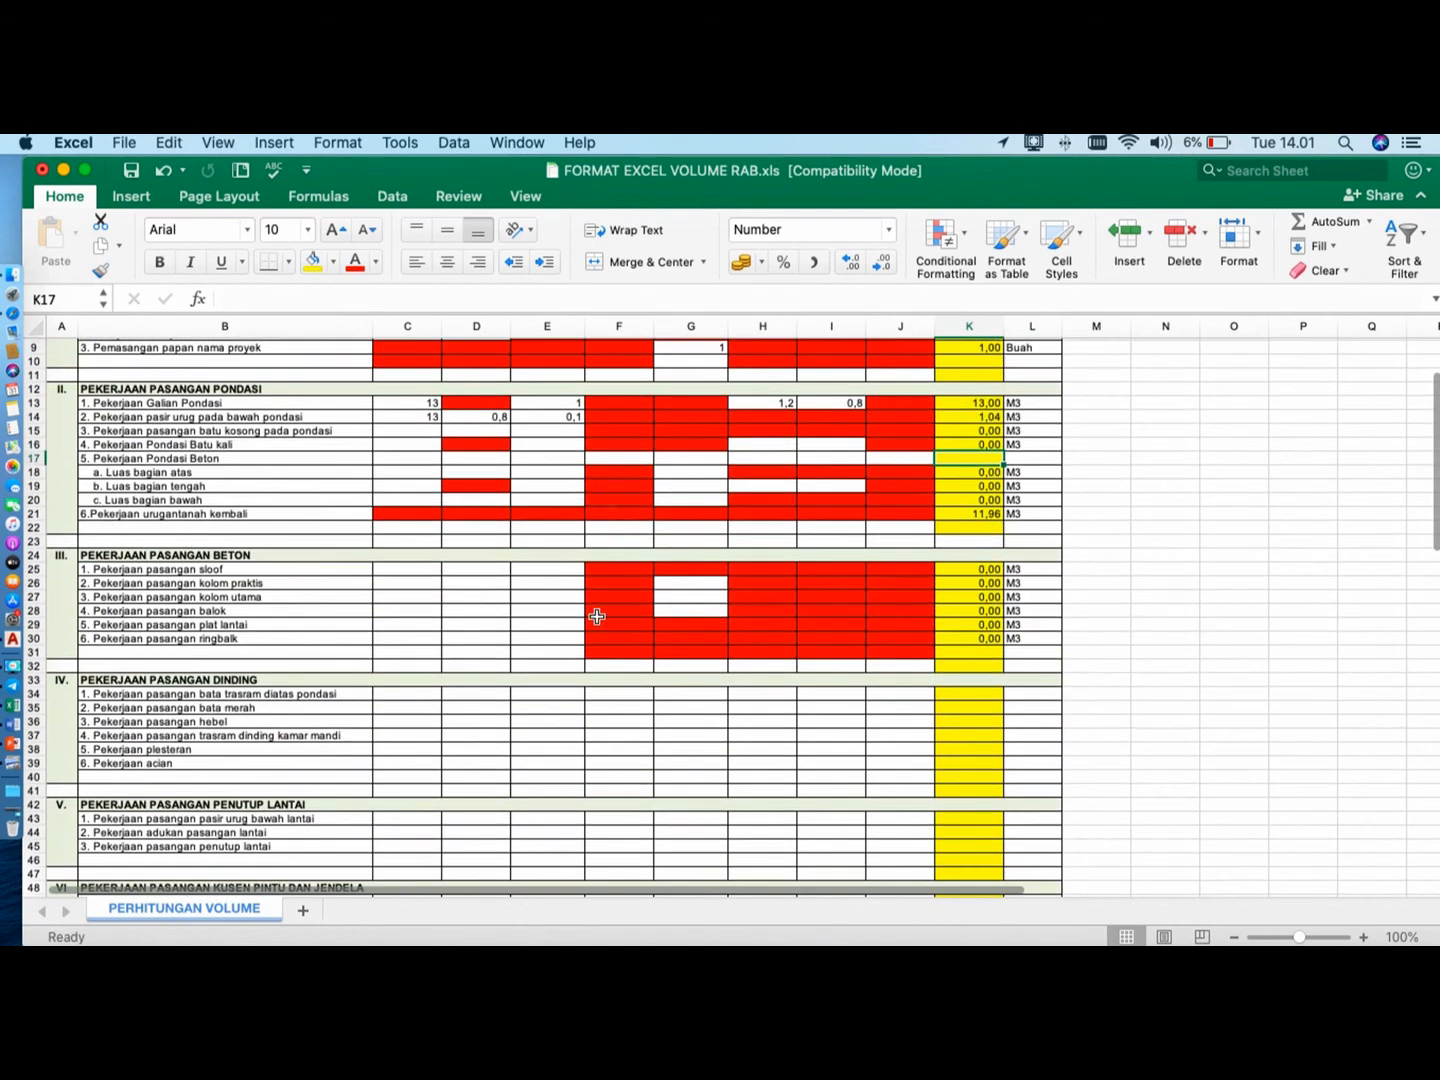
left_click(965, 707)
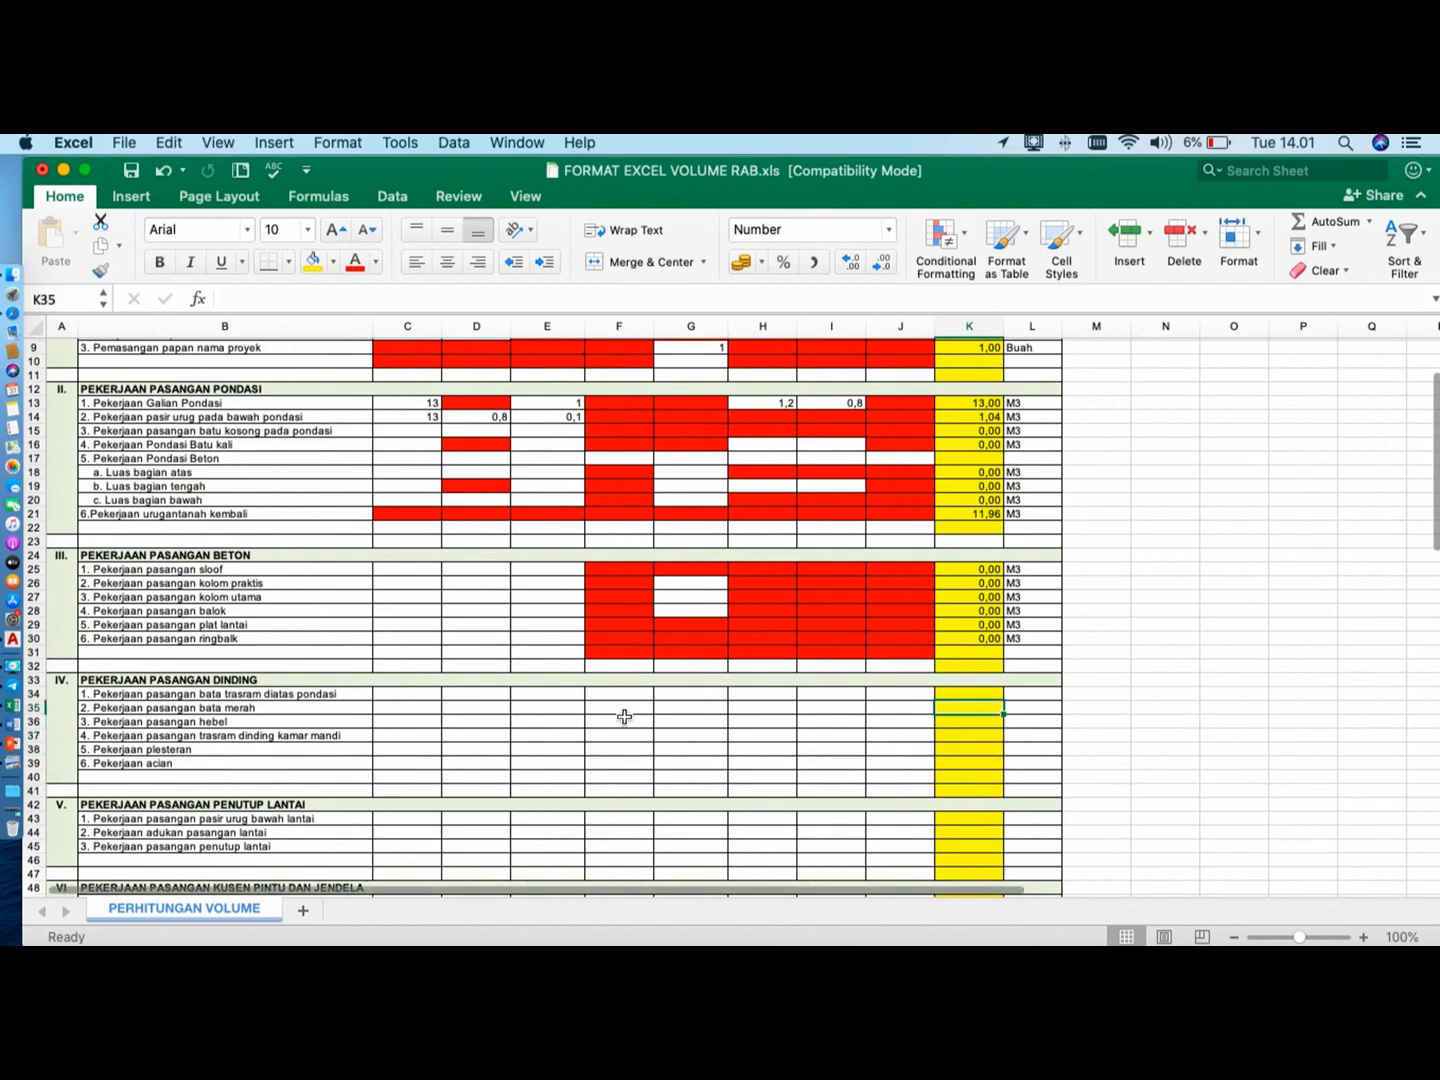
scroll(620, 678, "up", 3)
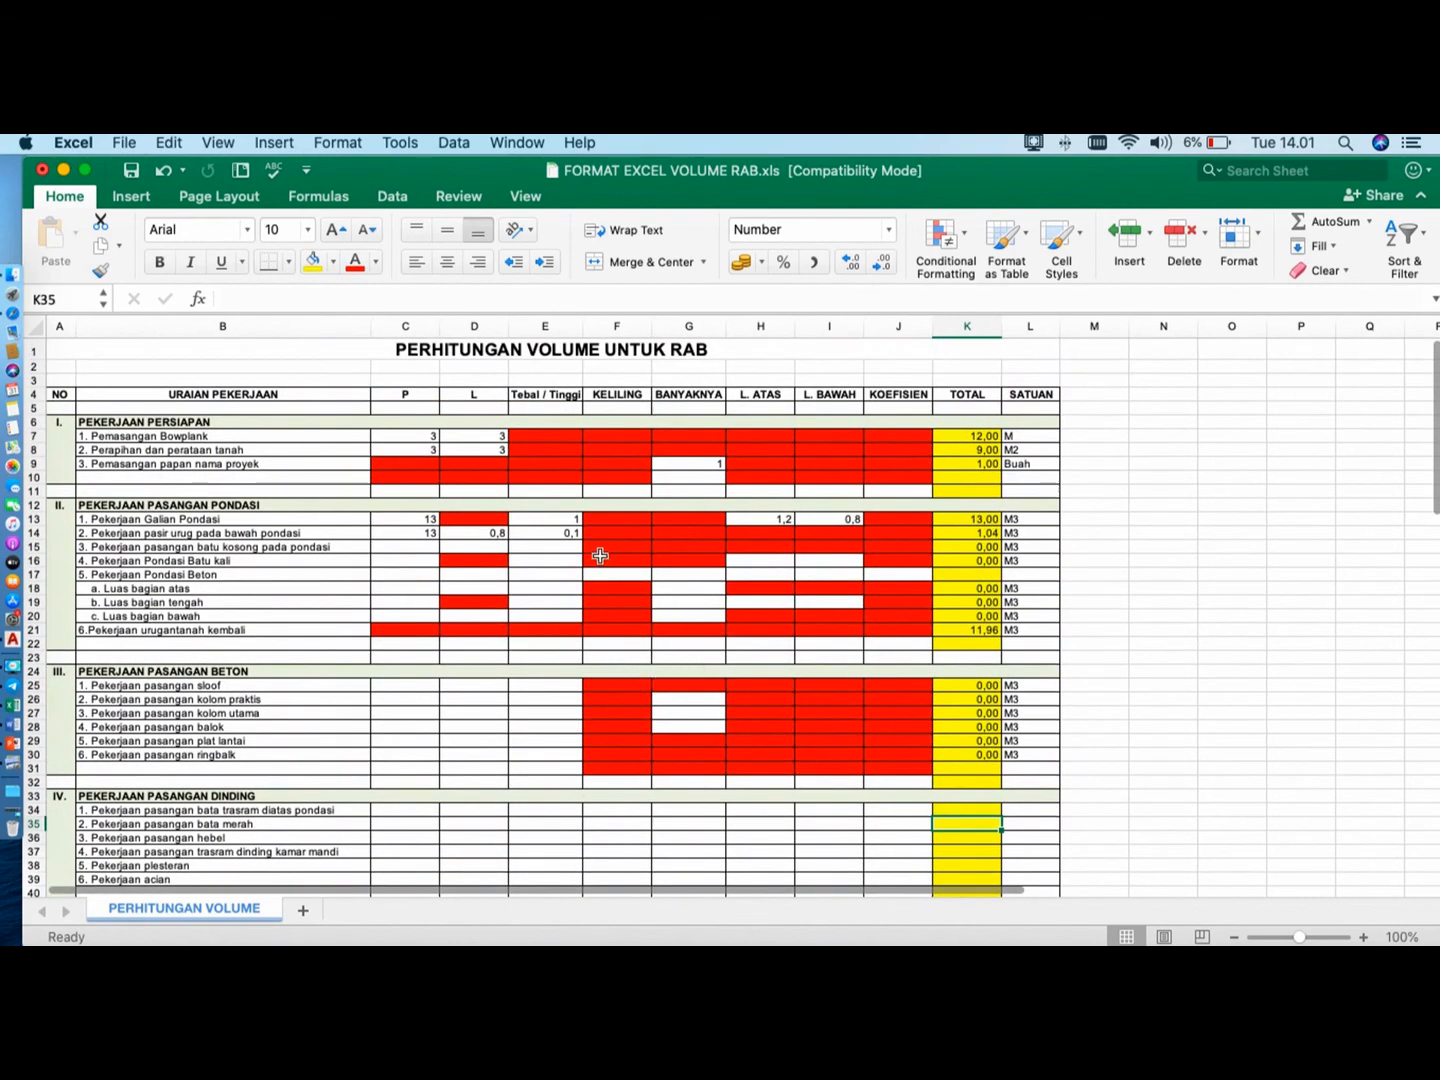
- Clear all Pekerjaan Persiapan input values, and enter 4 for P and 5 for L in the Pemasangan Bowplank row
left_click_drag(405, 437, 728, 494)
key("Delete")
left_click(409, 438)
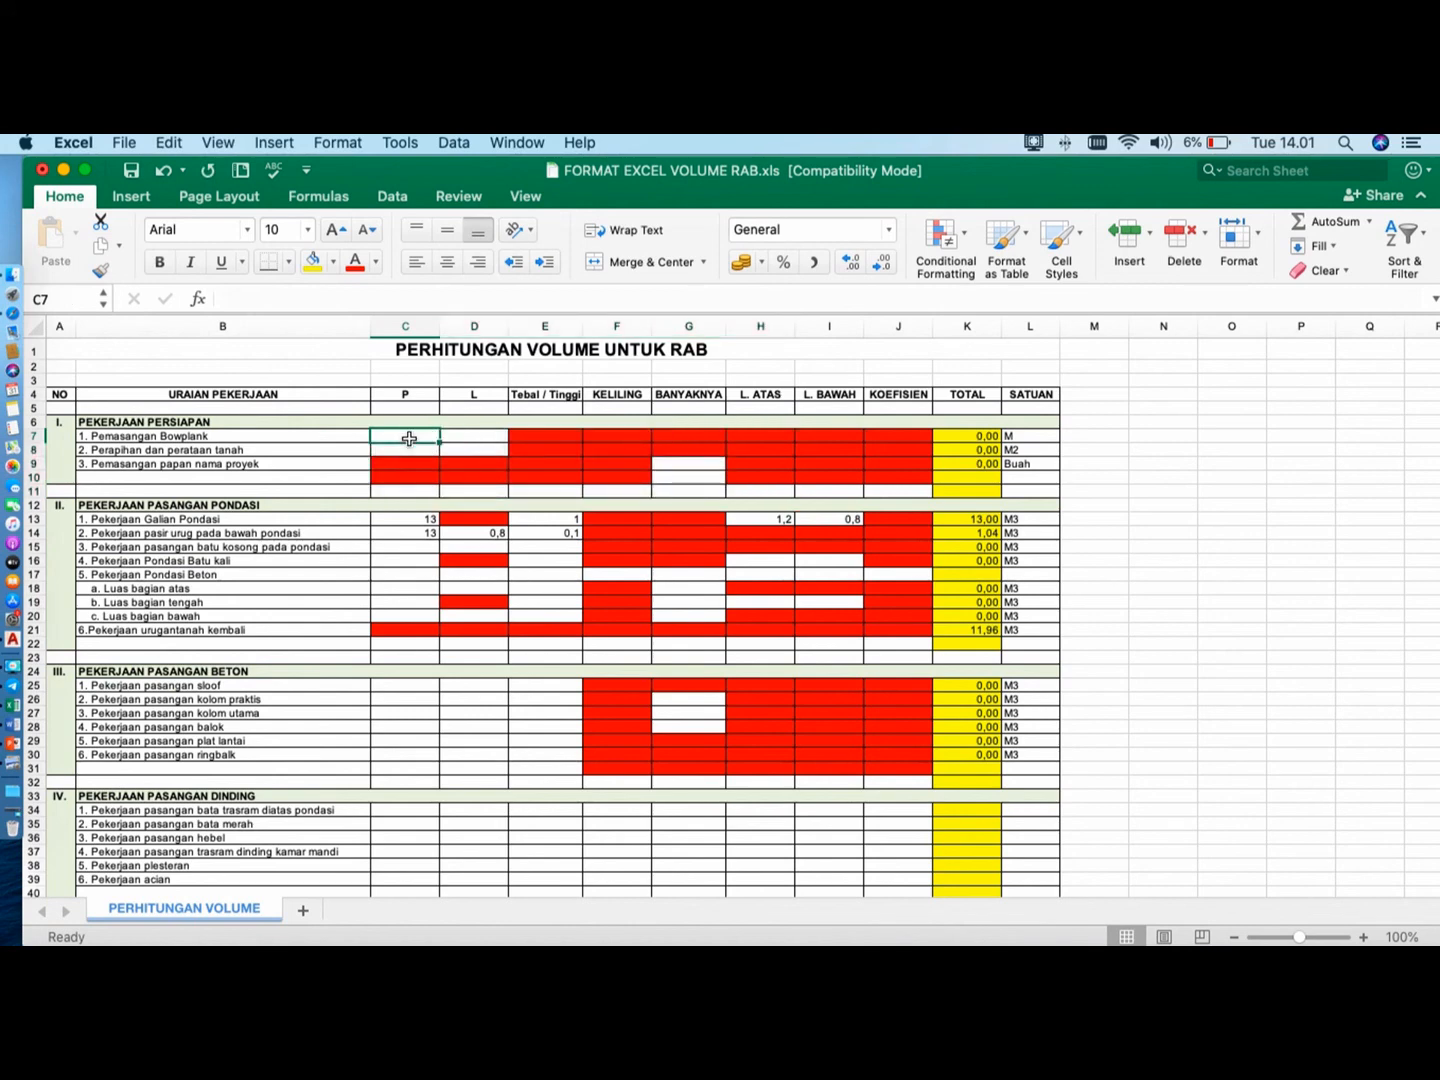
type("4")
left_click(480, 437)
type("5")
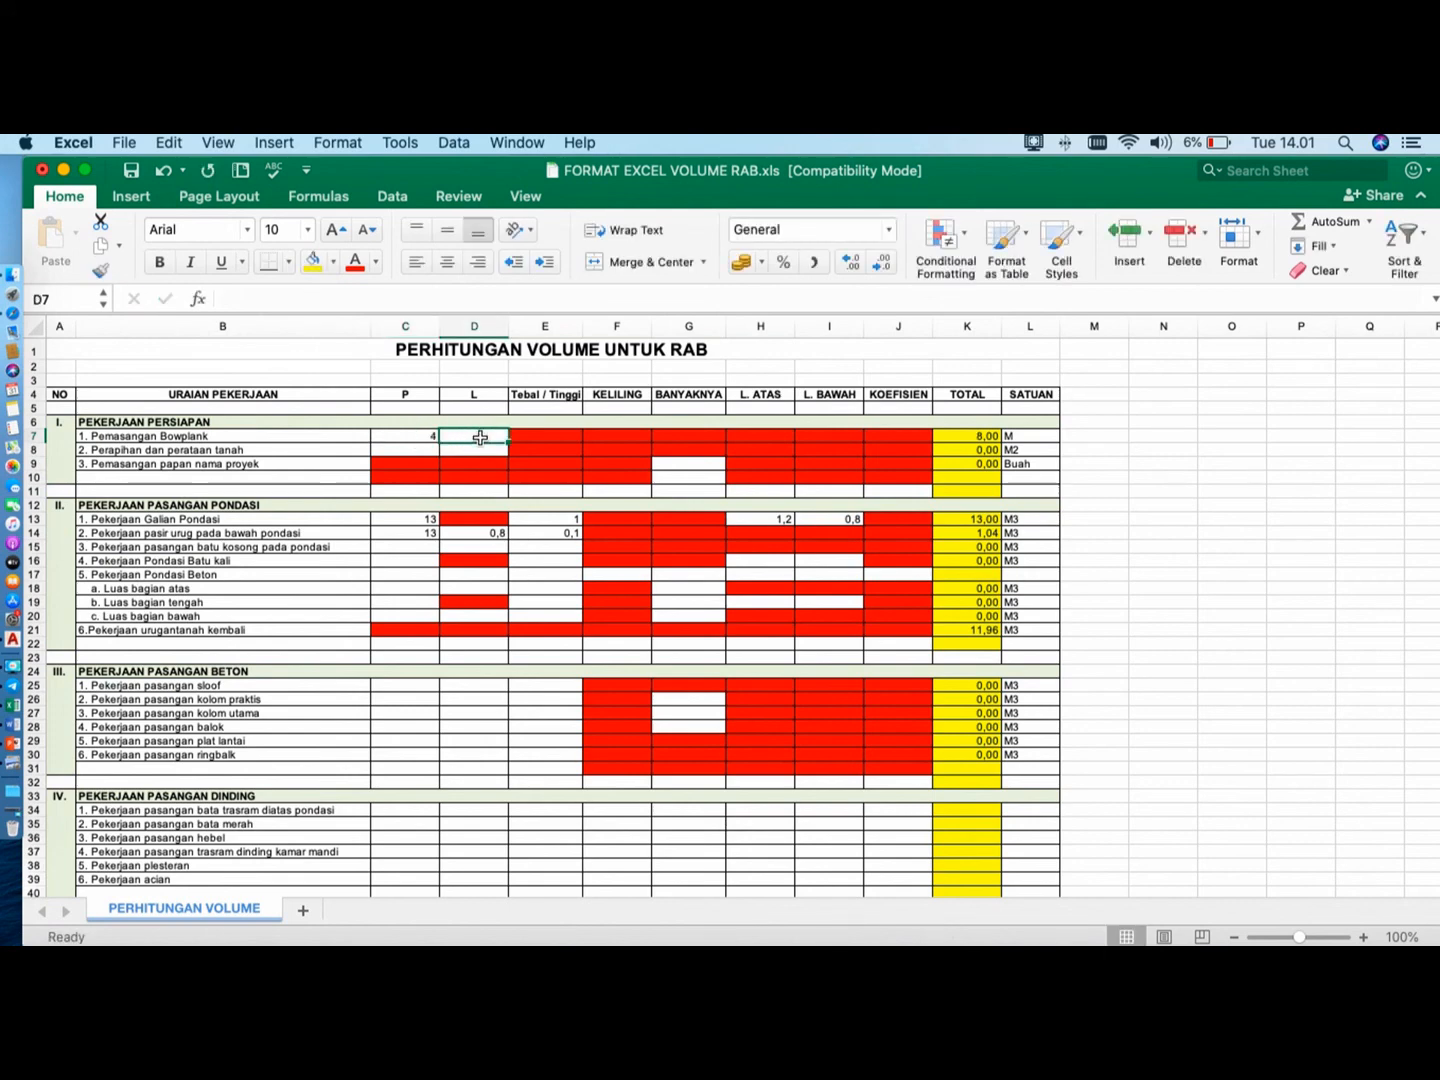
key("Return")
left_click(697, 470)
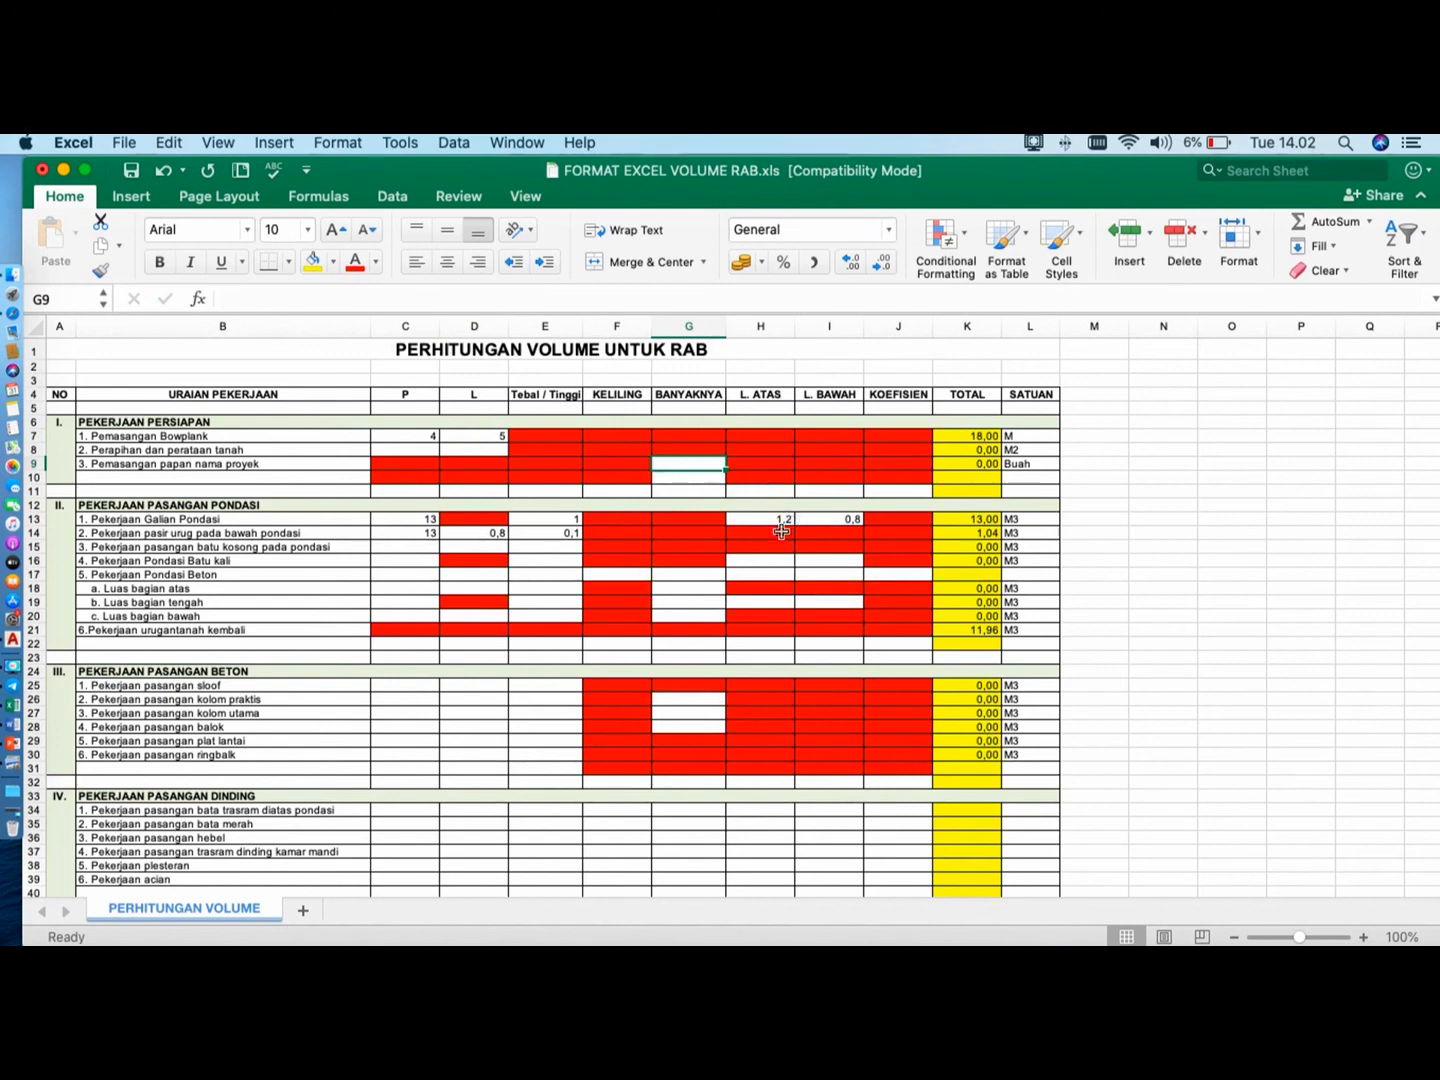
- Review the volume sheet's work sections from Pekerjaan Persiapan down to Pekerjaan Pasangan Langit2
scroll(772, 538, "down", 2)
scroll(769, 537, "up", 2)
scroll(769, 537, "right", 1)
scroll(769, 537, "left", 1)
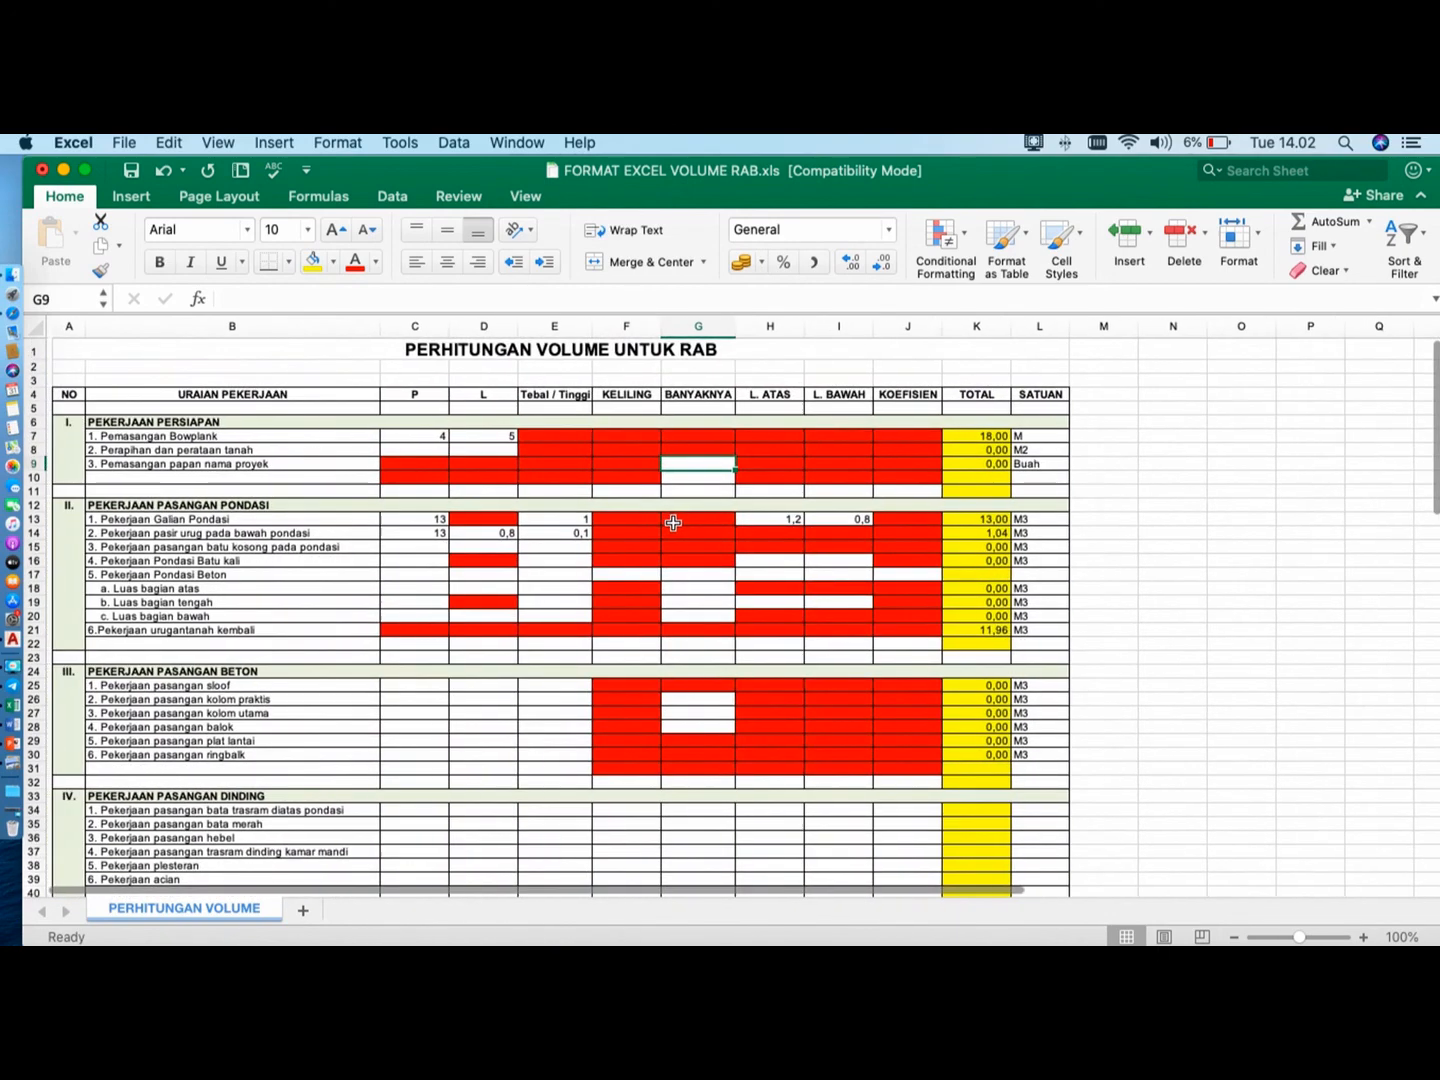
scroll(524, 546, "down", 6)
scroll(483, 565, "down", 2)
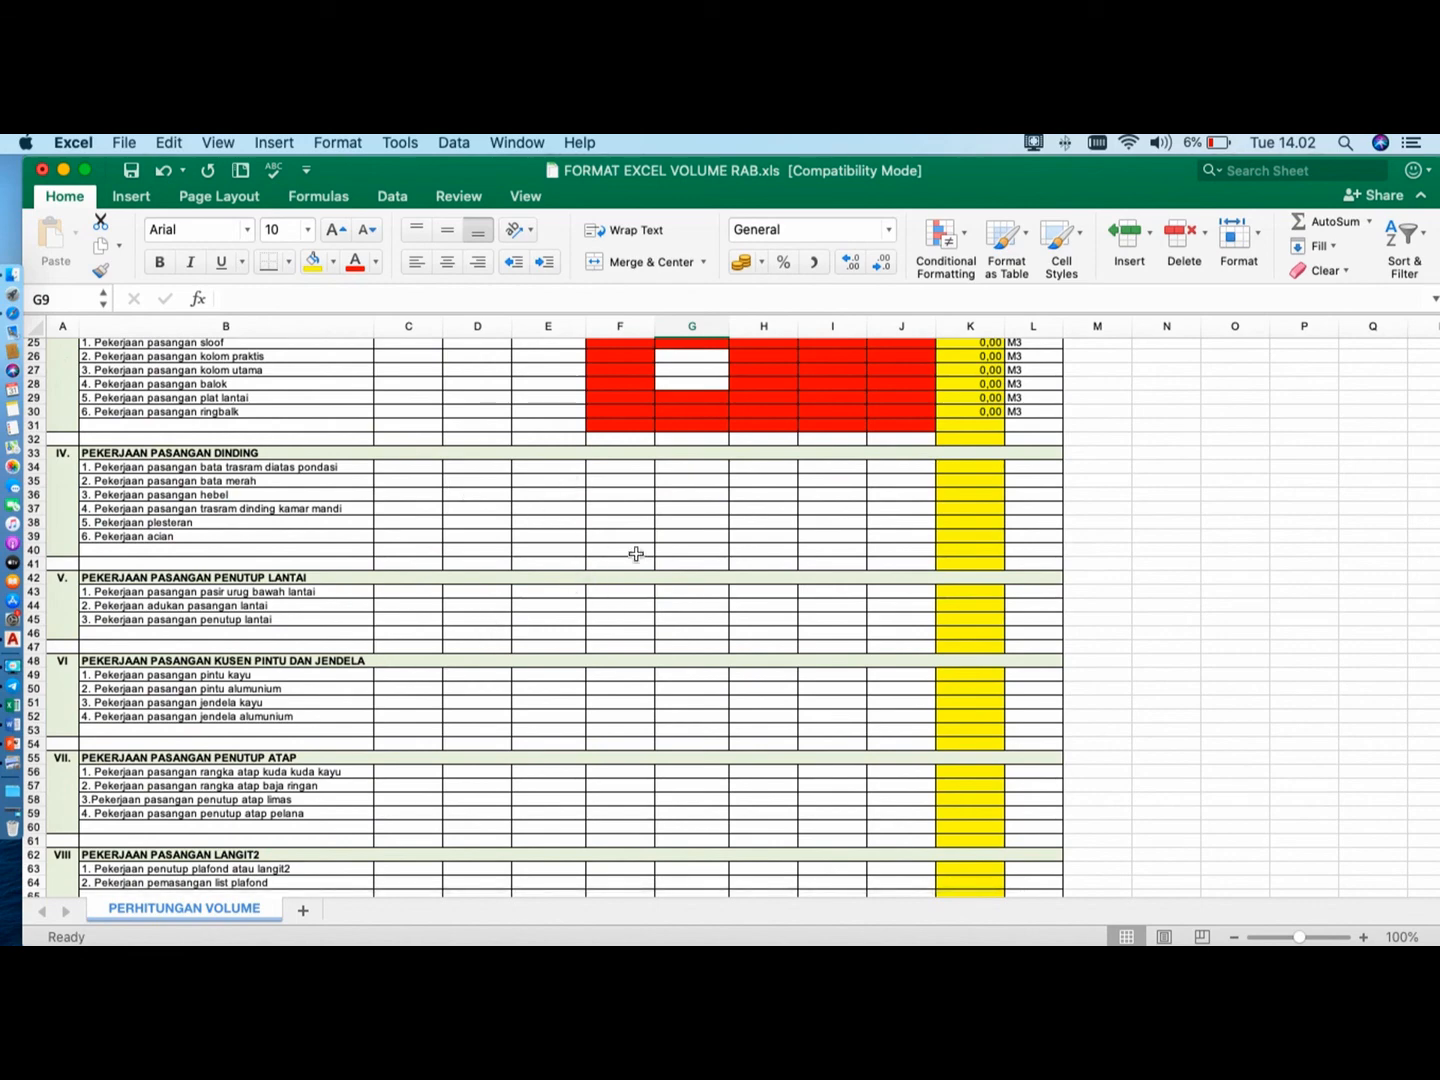
scroll(720, 575, "up", 8)
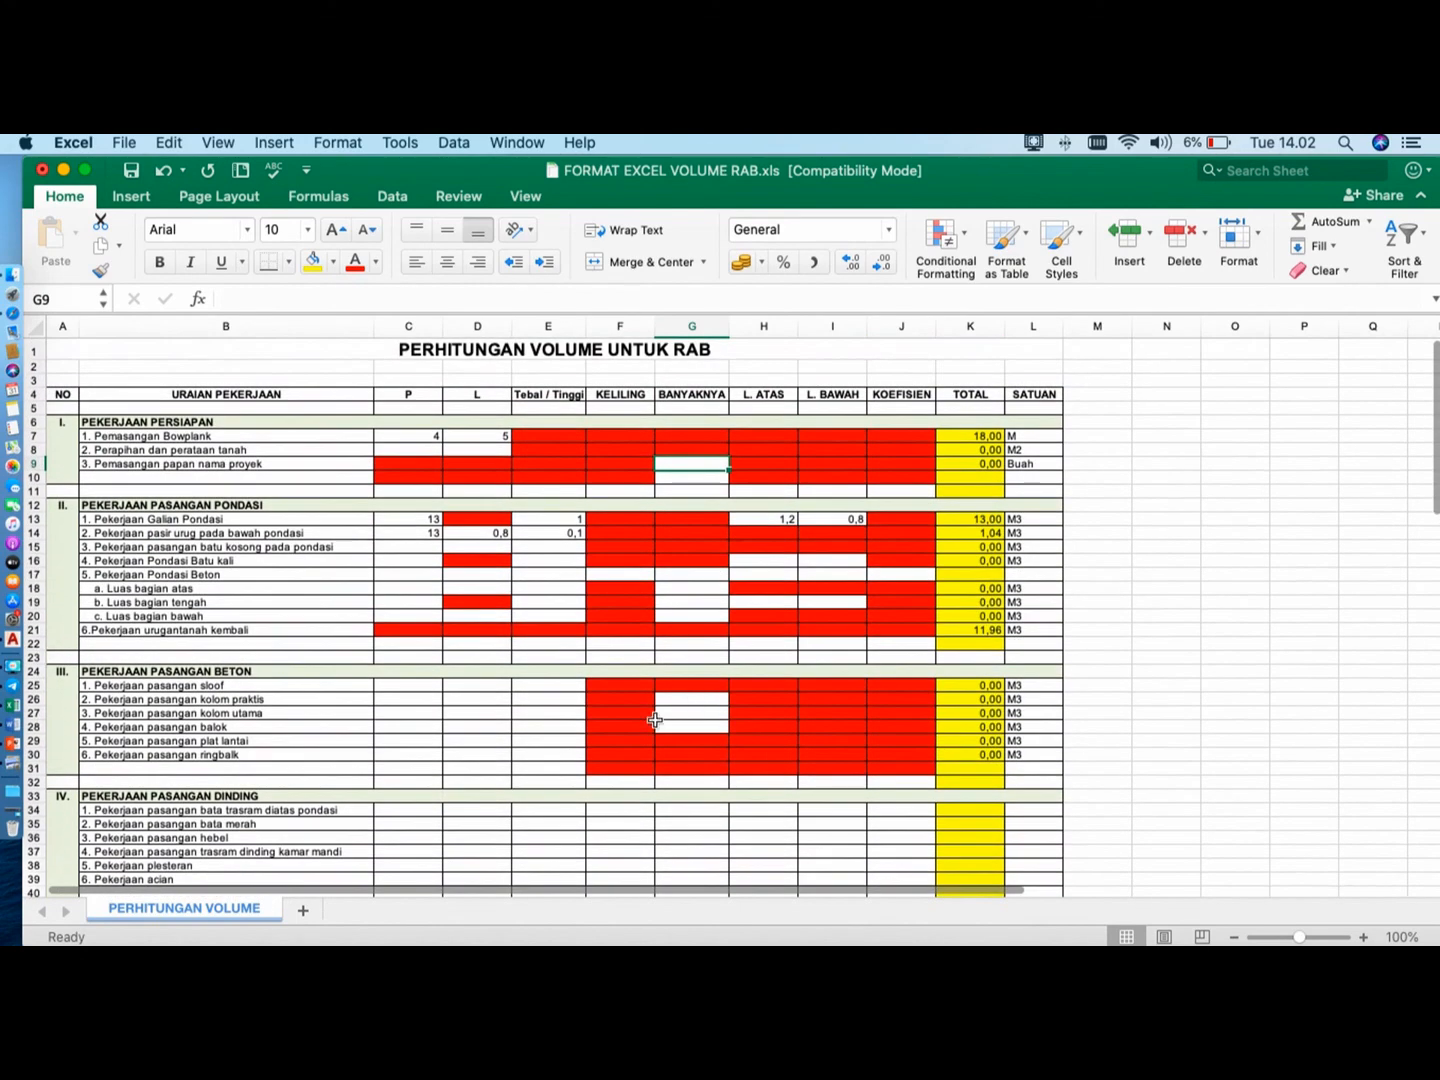
scroll(460, 588, "down", 6)
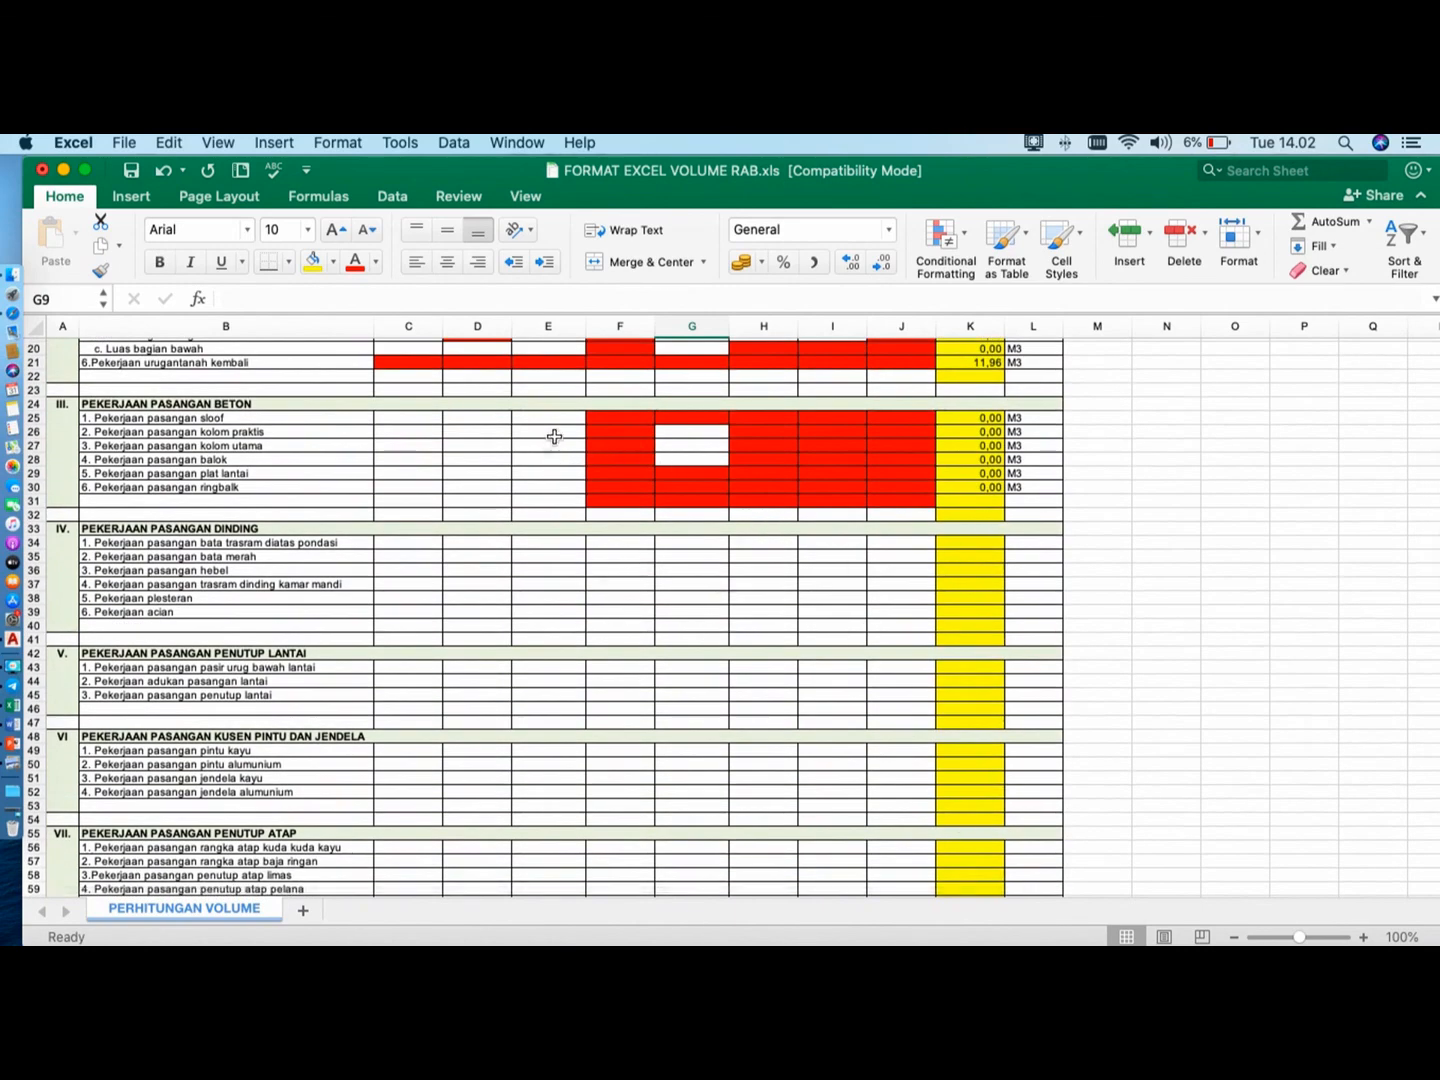
scroll(554, 437, "up", 6)
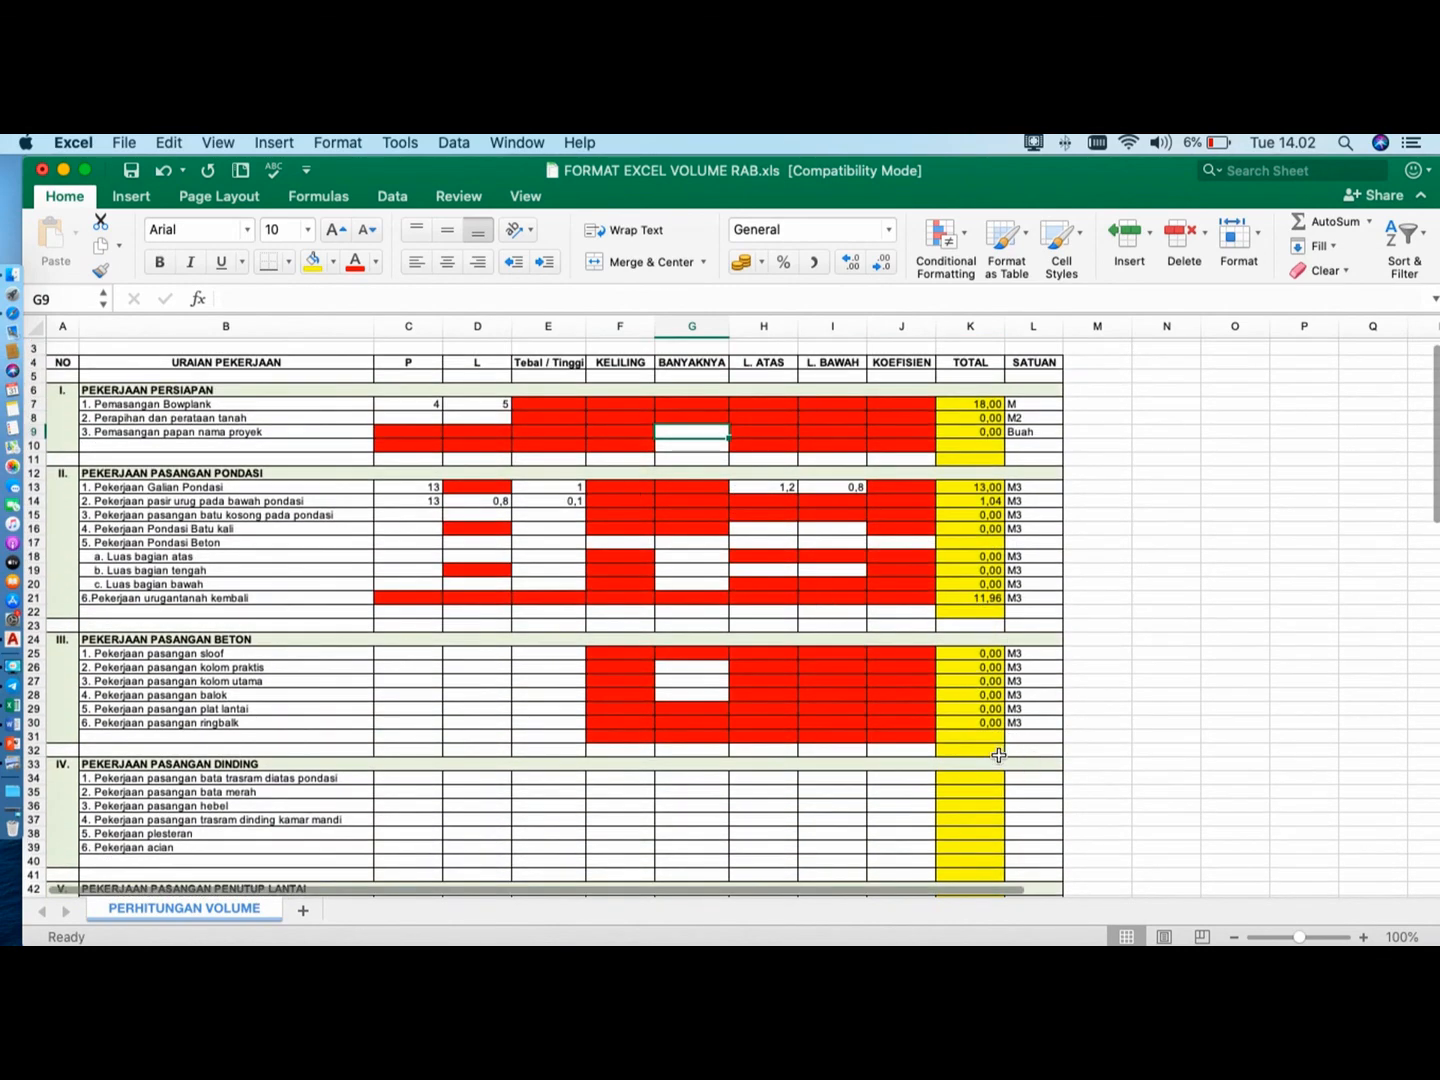
scroll(998, 755, "down", 3)
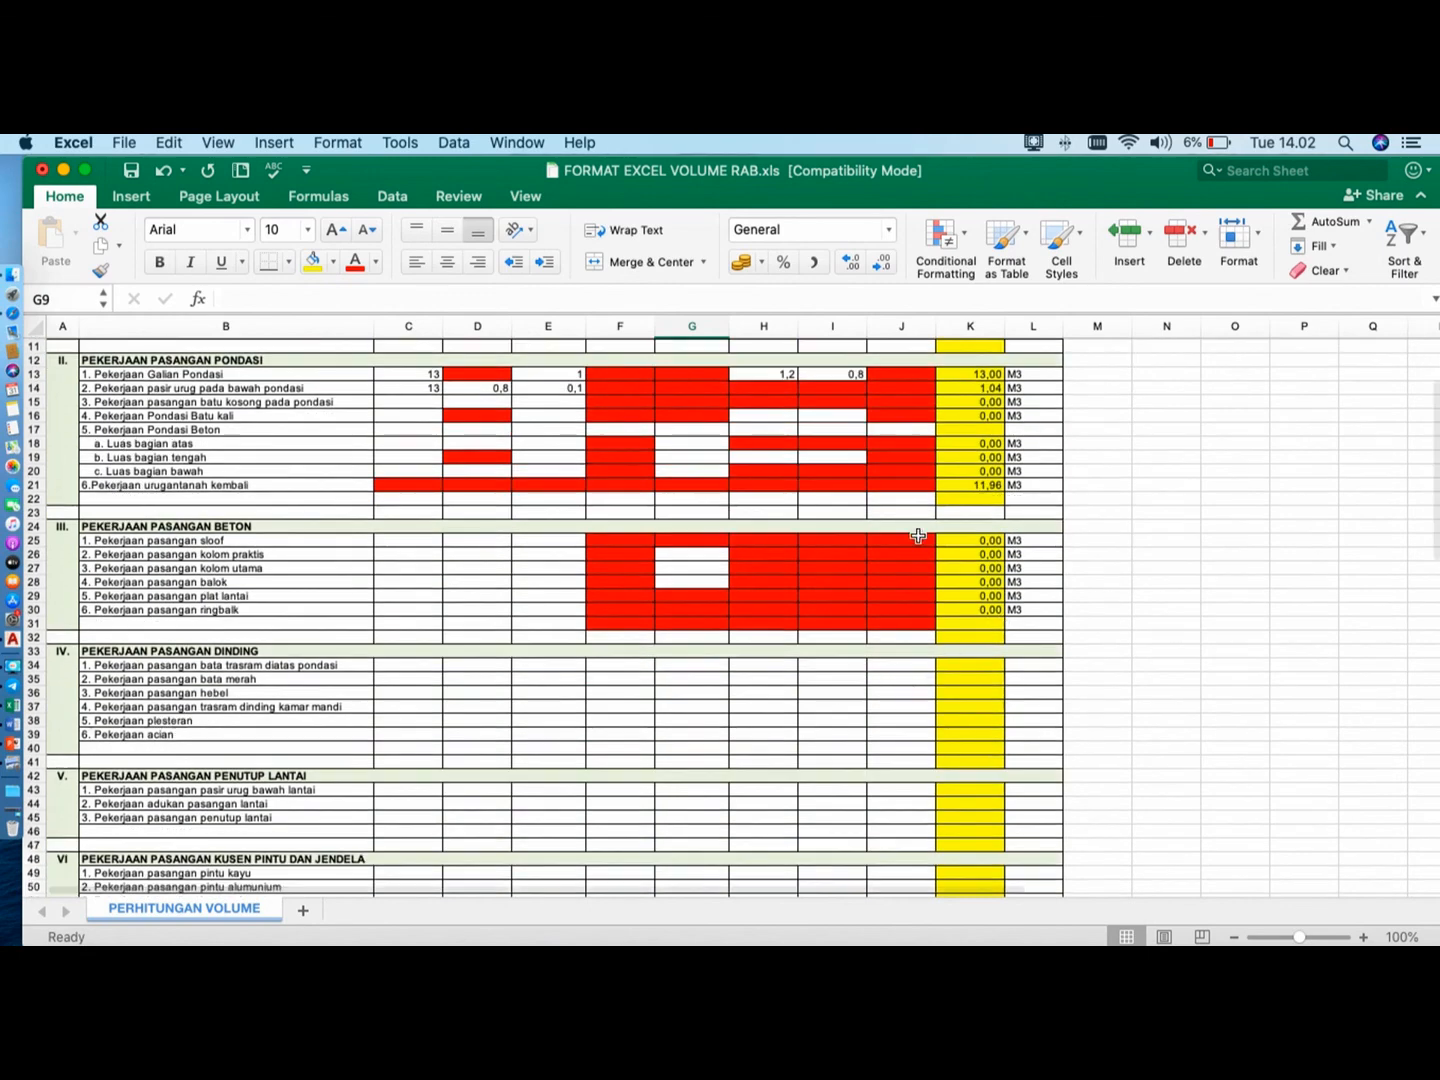